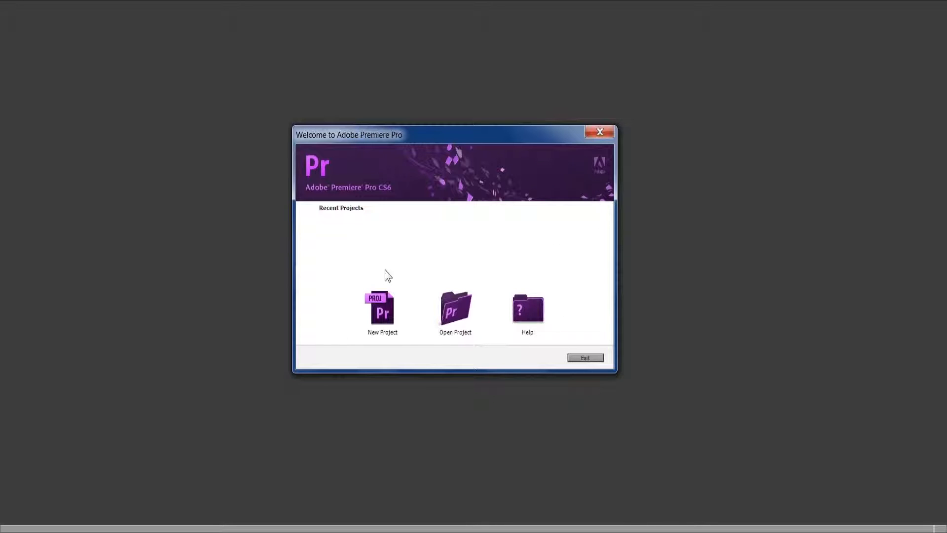
Step: Create a new project and give it a name
{"action": "left_click", "coordinate": [383, 294]}
{"action": "type", "text": "Pimmu is gay"}
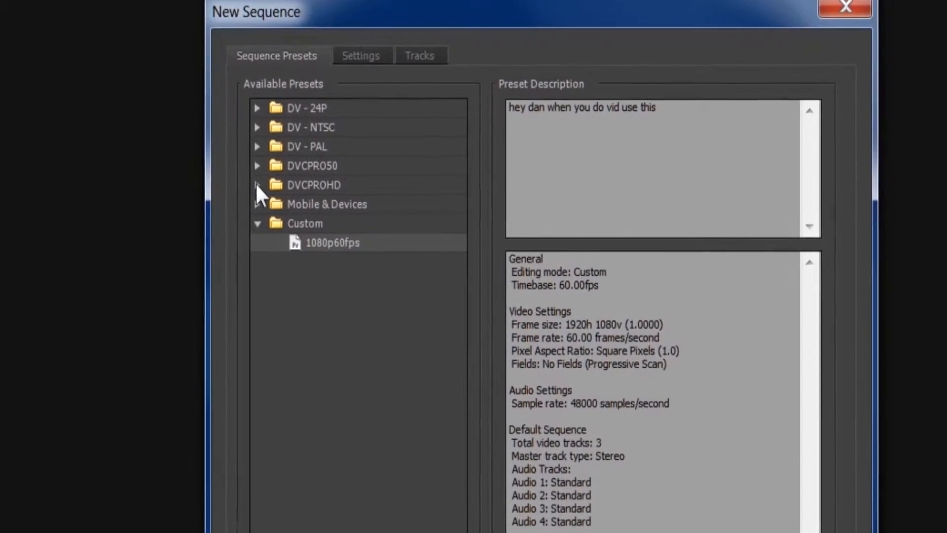
Step: Choose the DVCPROHD 1080p24 preset as the basis for the new sequence
{"action": "left_click", "coordinate": [265, 182]}
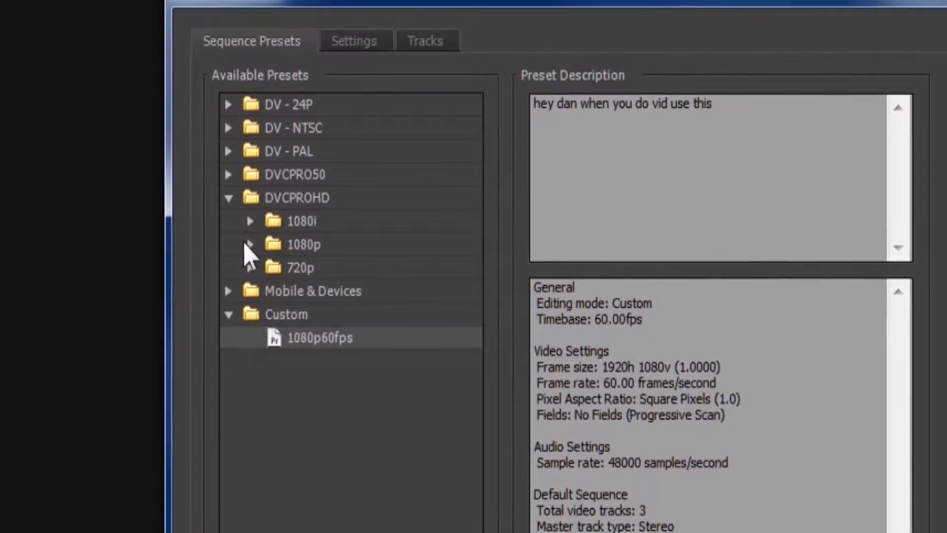
{"action": "left_click", "coordinate": [256, 238]}
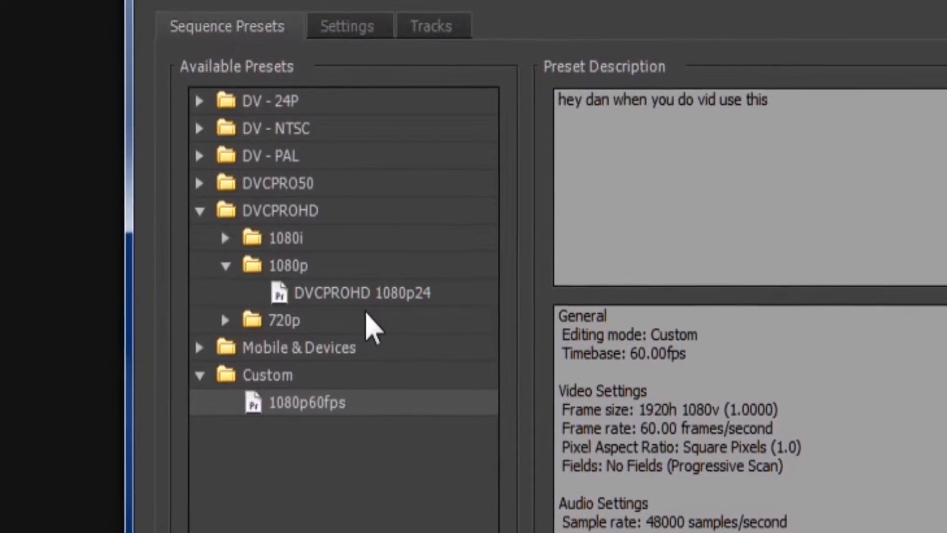
{"action": "left_click", "coordinate": [348, 288]}
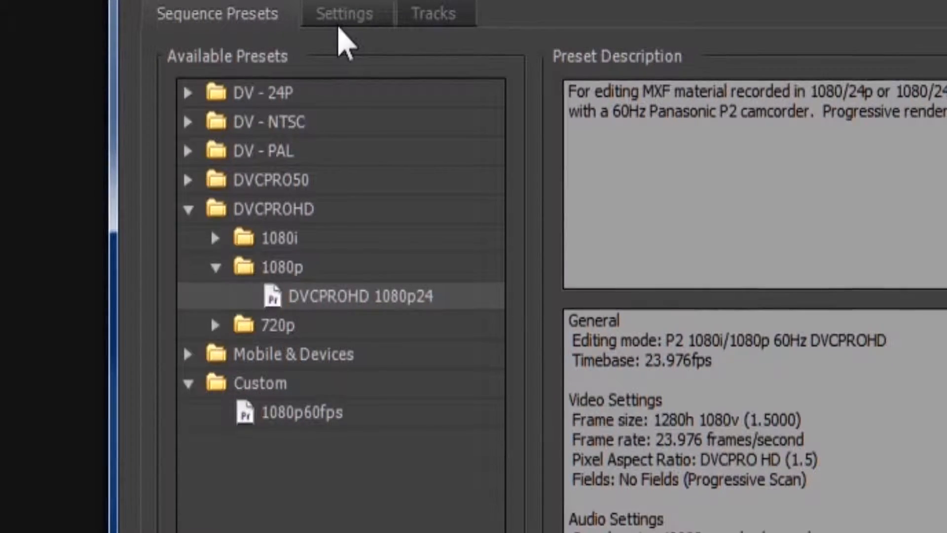
Step: Set the sequence's editing mode to Custom and its timebase to 60.00 frames/second
{"action": "left_click", "coordinate": [344, 16]}
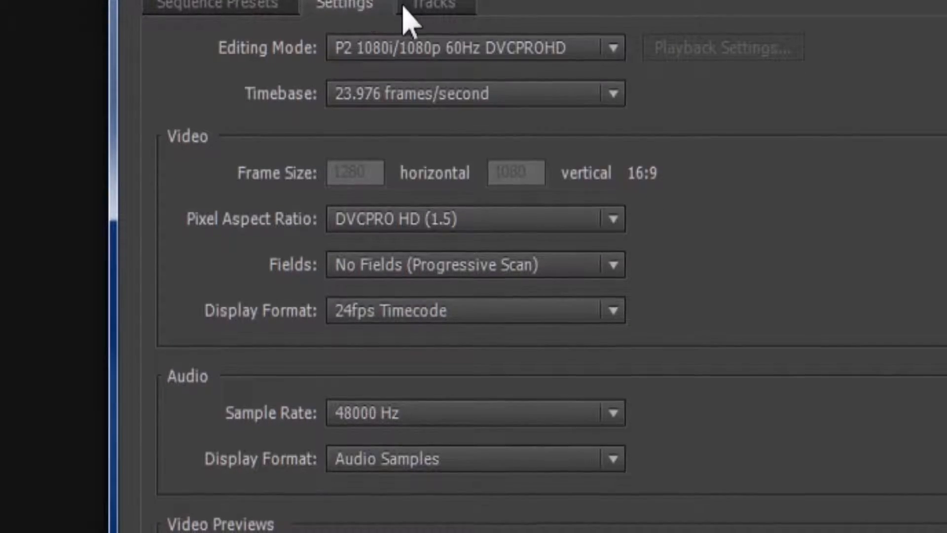
{"action": "left_click", "coordinate": [434, 52]}
{"action": "left_click", "coordinate": [434, 79]}
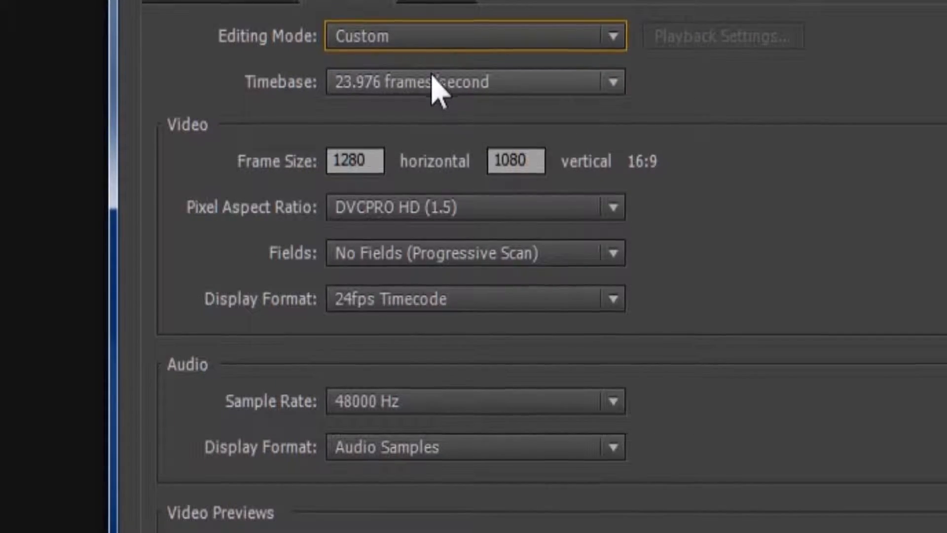
{"action": "left_click", "coordinate": [434, 84]}
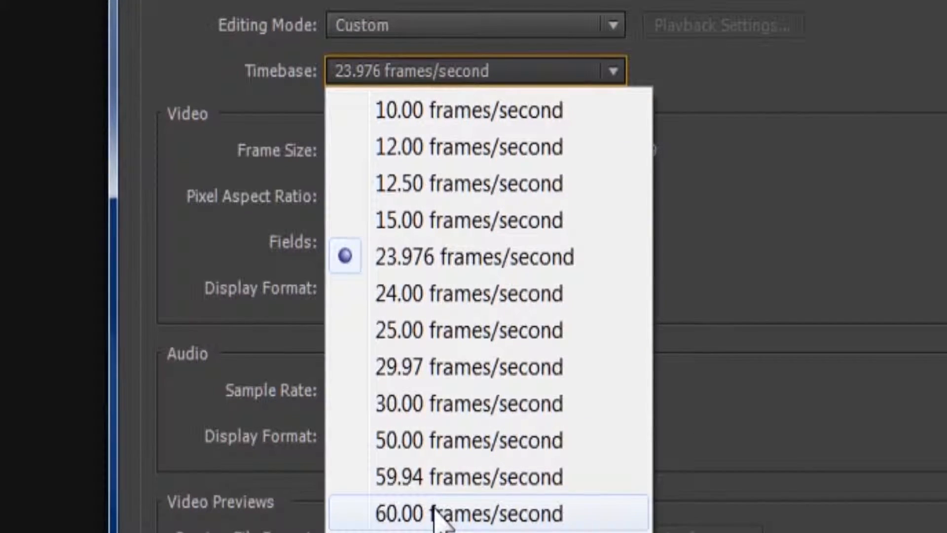
{"action": "left_click", "coordinate": [434, 513]}
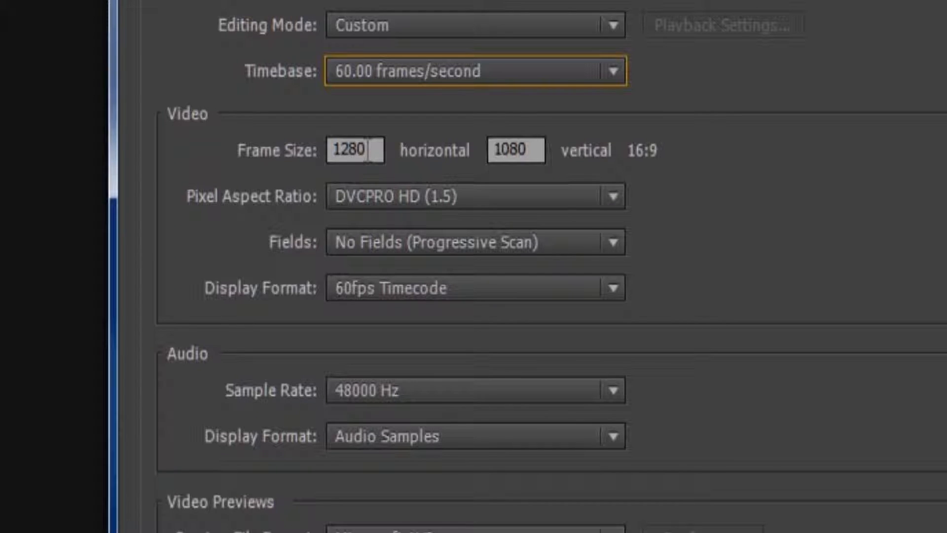
Step: Set the horizontal frame size to 1920 and the pixel aspect ratio to Square Pixels (1.0), and create the sequence
{"action": "left_click_drag", "start_coordinate": [368, 151], "coordinate": [207, 139]}
{"action": "type", "text": "1920"}
{"action": "key", "text": "Tab"}
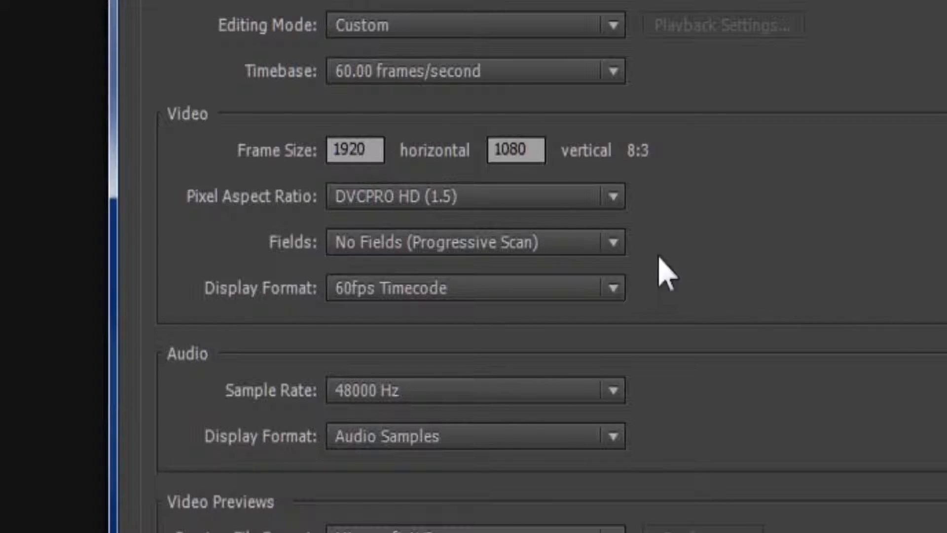
{"action": "left_click", "coordinate": [523, 207]}
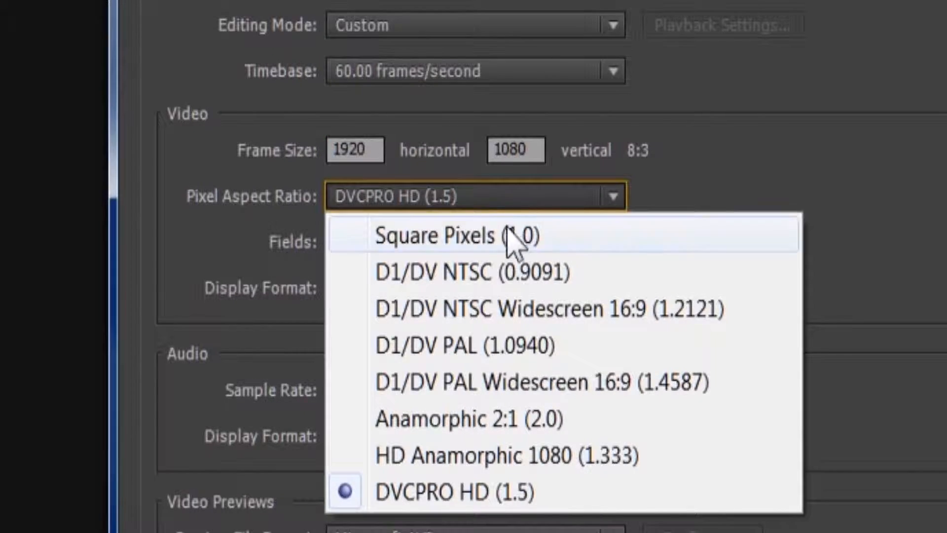
{"action": "left_click", "coordinate": [491, 247]}
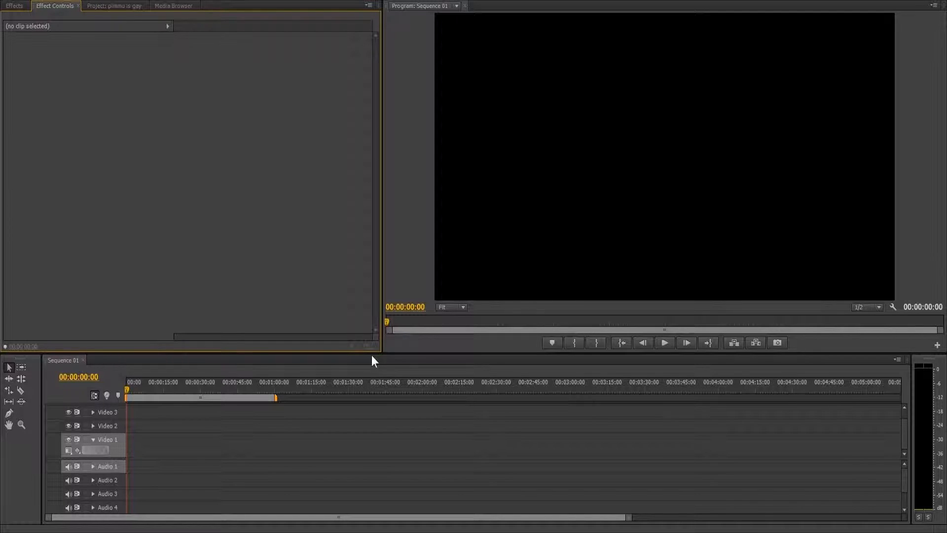
Step: Make the timeline area taller by moving the boundary between it and the monitors upward
{"action": "left_click_drag", "start_coordinate": [369, 353], "coordinate": [369, 302]}
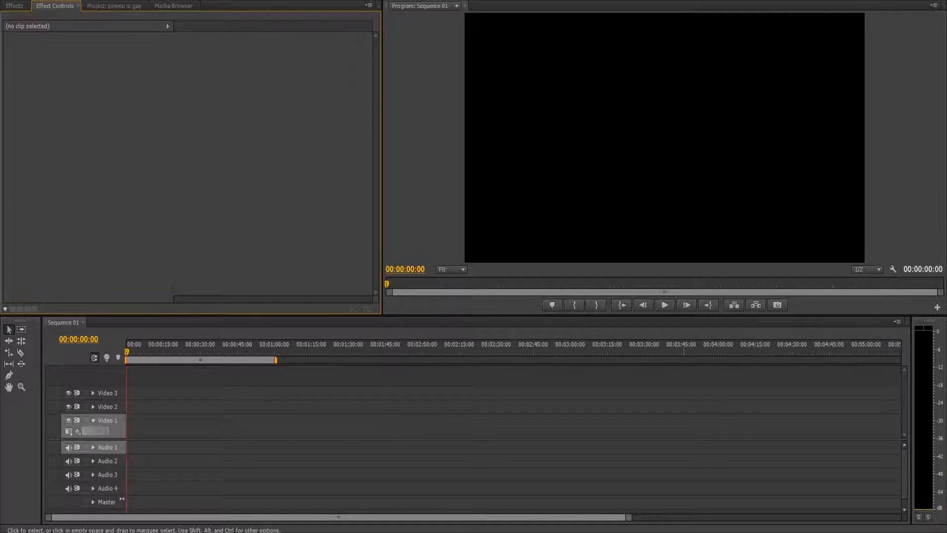
{"action": "left_click", "coordinate": [515, 128]}
{"action": "left_click", "coordinate": [655, 412]}
{"action": "left_click", "coordinate": [95, 262]}
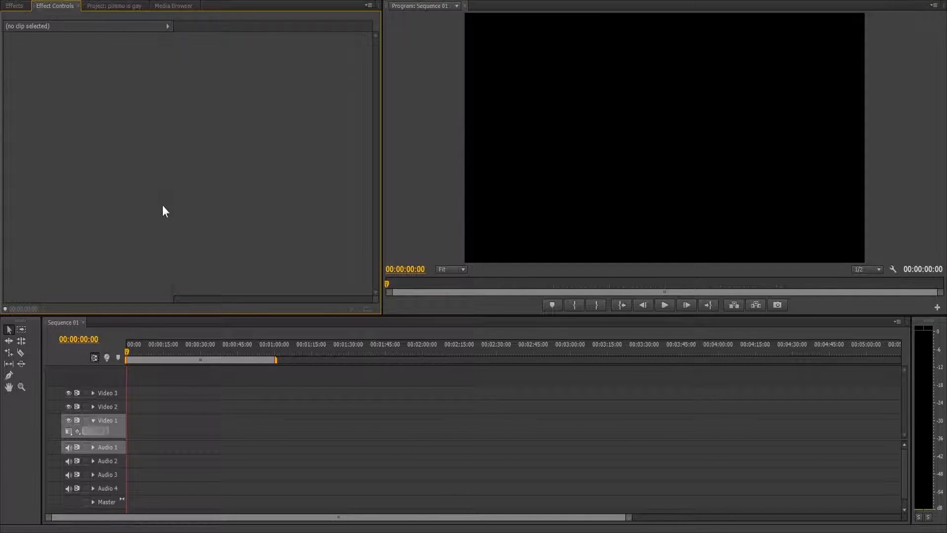
Step: Look over the available effects, the effect controls, the project's contents and the drives available for browsing media
{"action": "left_click", "coordinate": [15, 6]}
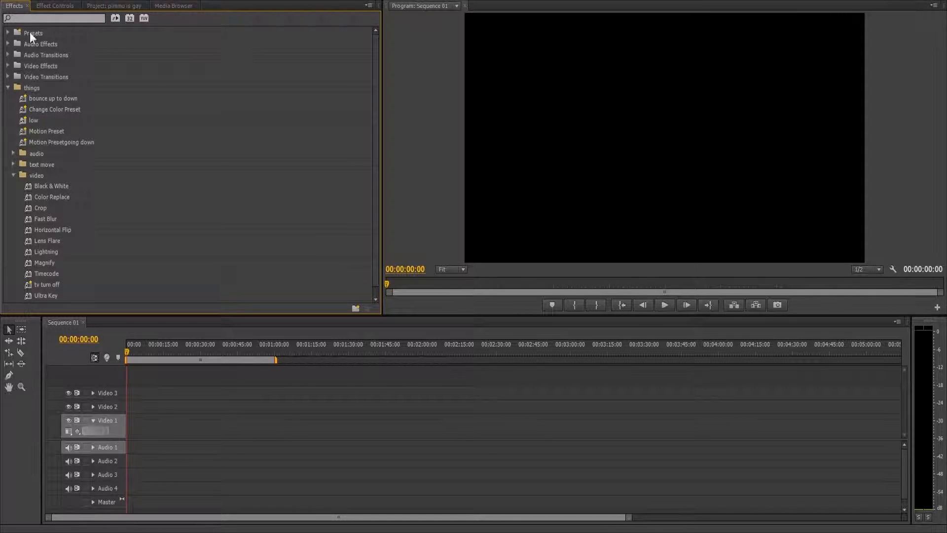
{"action": "left_click", "coordinate": [66, 7]}
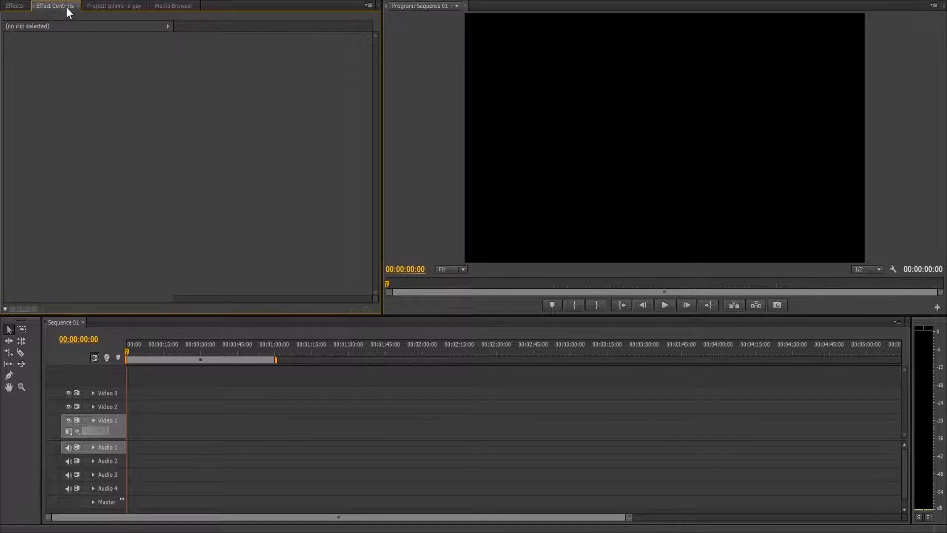
{"action": "left_click", "coordinate": [101, 7]}
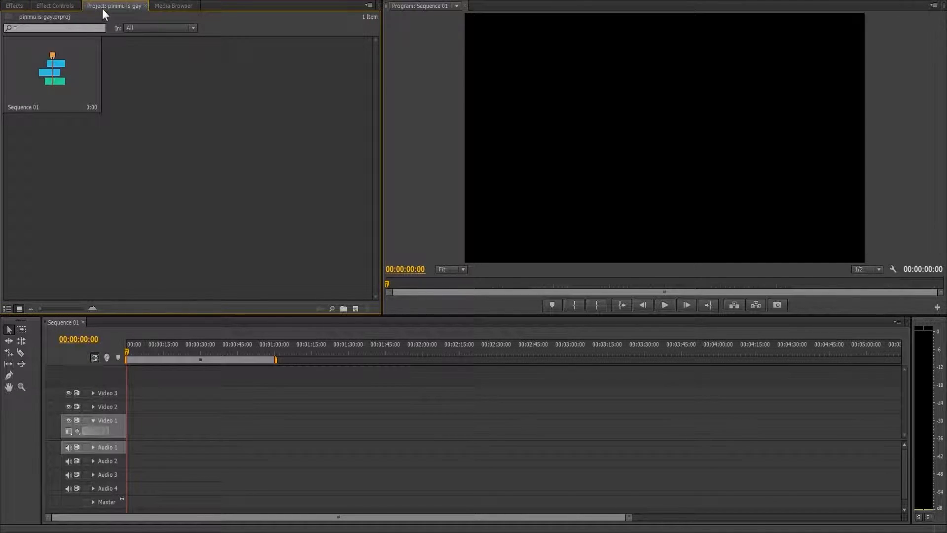
{"action": "left_click", "coordinate": [170, 9]}
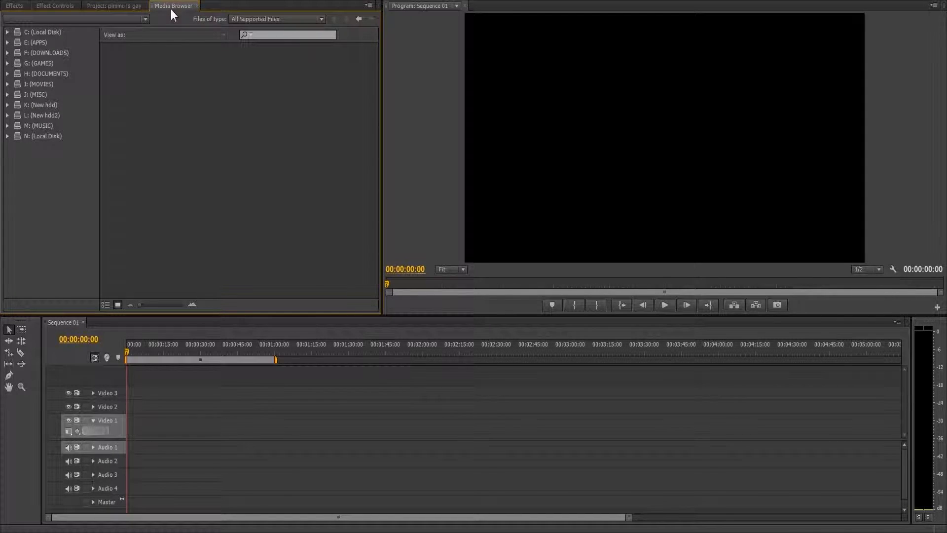
{"action": "left_click", "coordinate": [199, 1]}
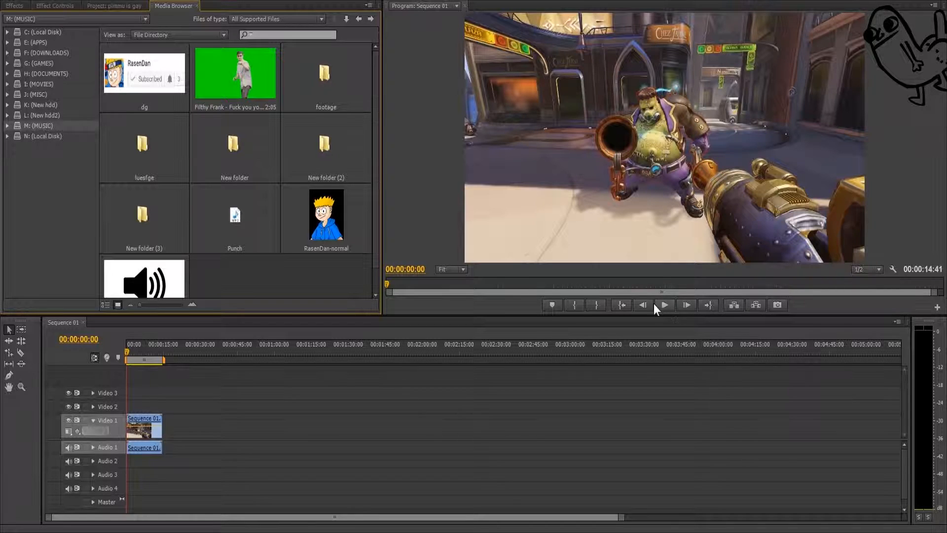
Step: Place the RasenDan-normal image from the MUSIC drive at the start of Video 2, above the gameplay clip, and close the source preview
{"action": "left_click_drag", "start_coordinate": [147, 352], "coordinate": [162, 361]}
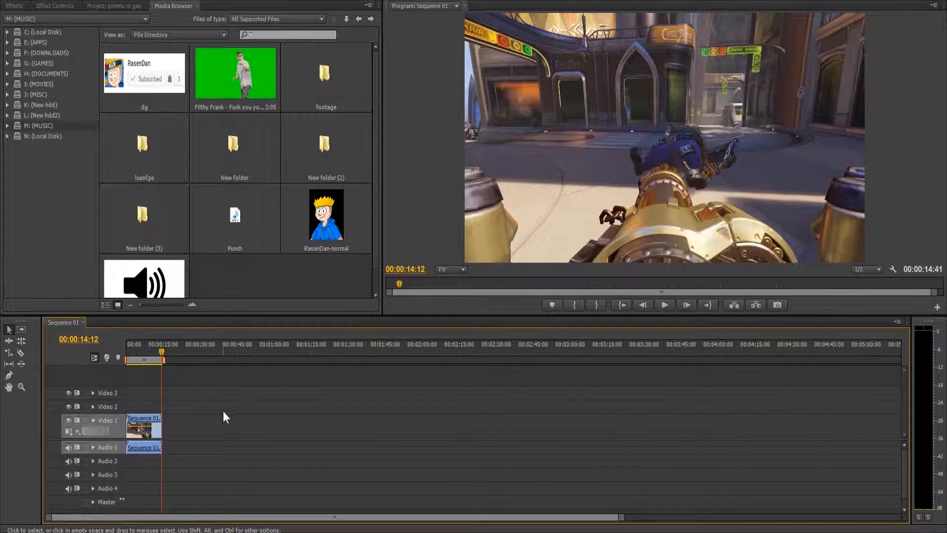
{"action": "left_click", "coordinate": [42, 115]}
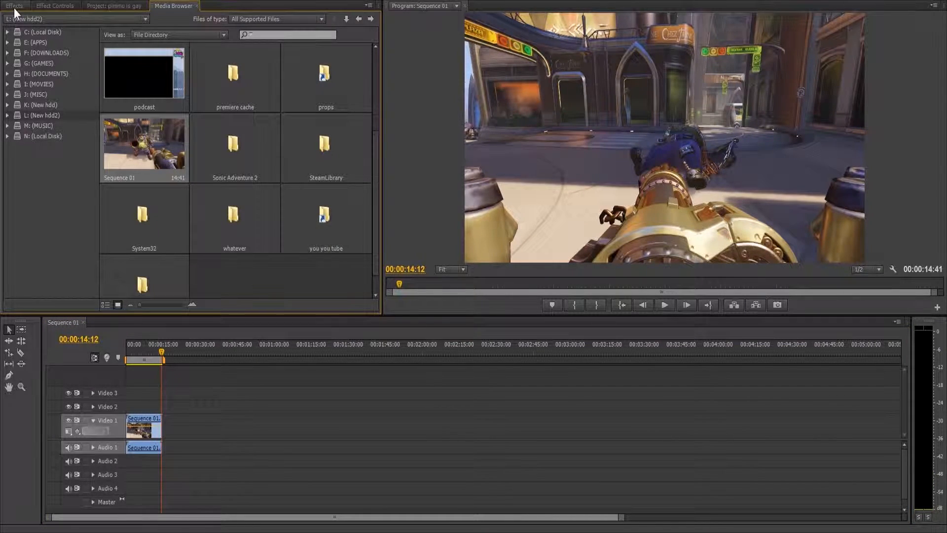
{"action": "left_click", "coordinate": [39, 124]}
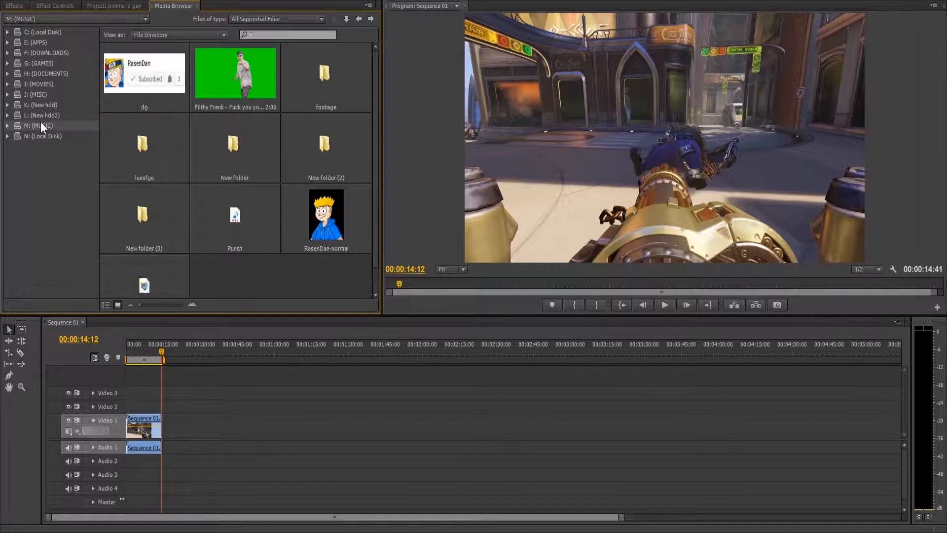
{"action": "double_click", "coordinate": [329, 233]}
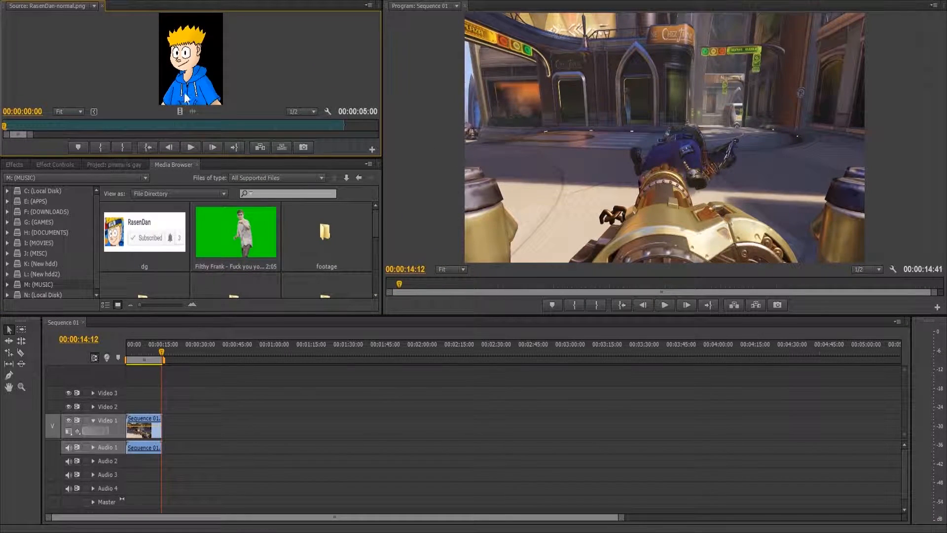
{"action": "left_click_drag", "start_coordinate": [151, 344], "coordinate": [123, 407]}
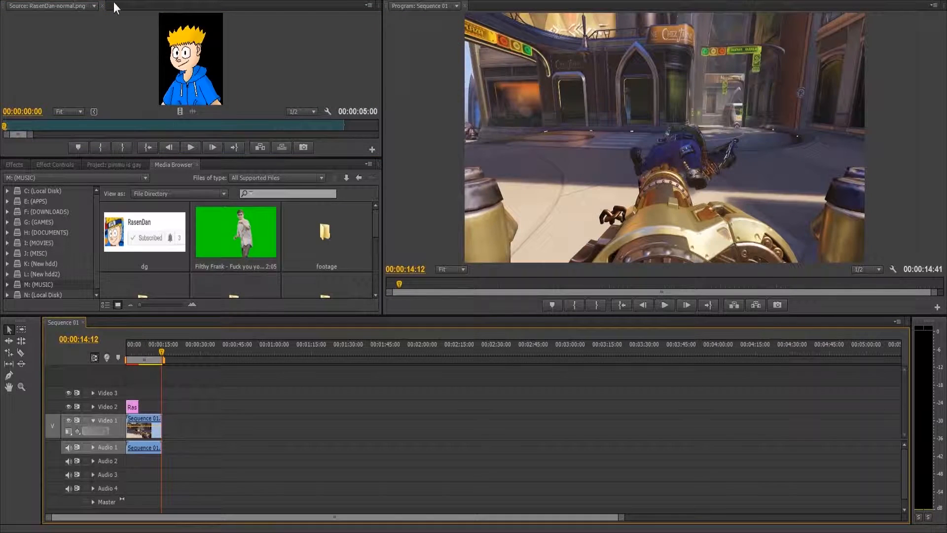
{"action": "left_click", "coordinate": [102, 6]}
Step: Scale the character image down to about 35.8 directly in the program preview at the start of the sequence
{"action": "key", "text": "Home"}
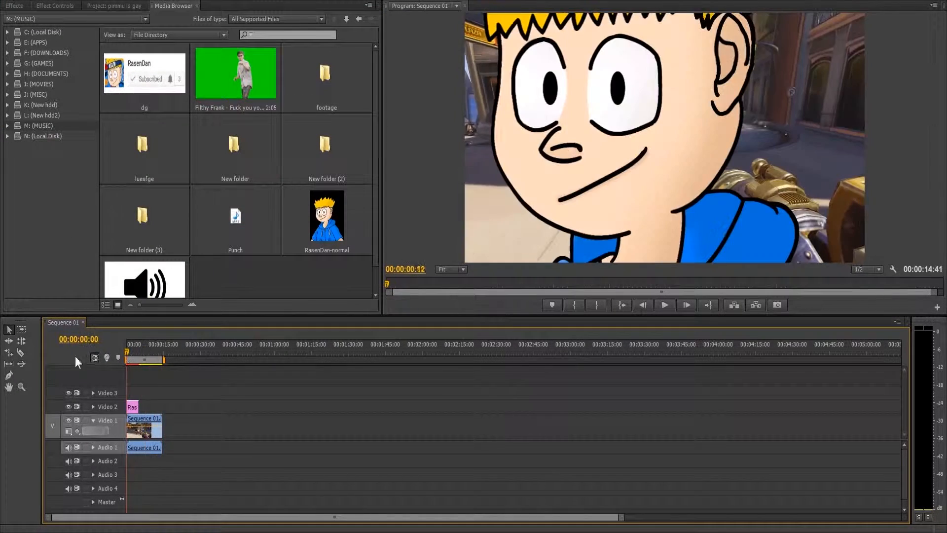
{"action": "double_click", "coordinate": [601, 167]}
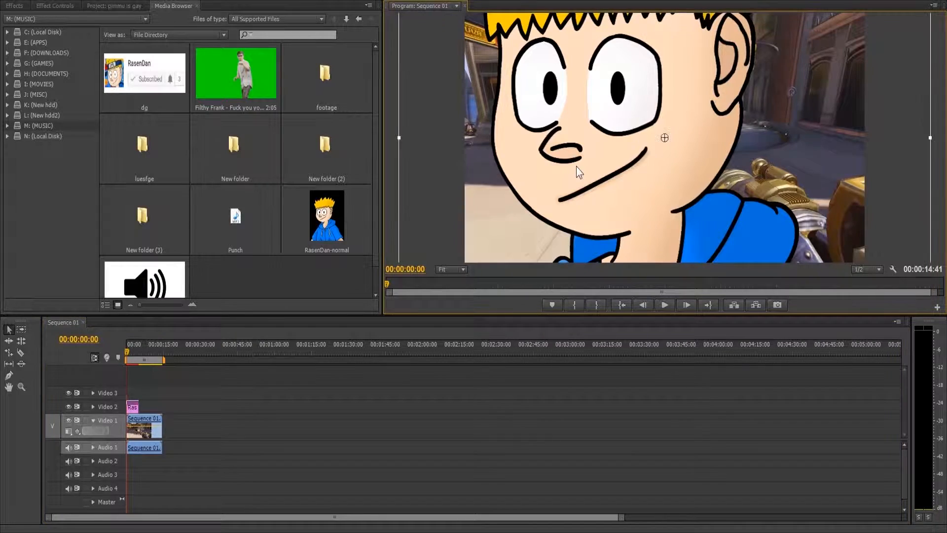
{"action": "left_click_drag", "start_coordinate": [399, 138], "coordinate": [569, 152]}
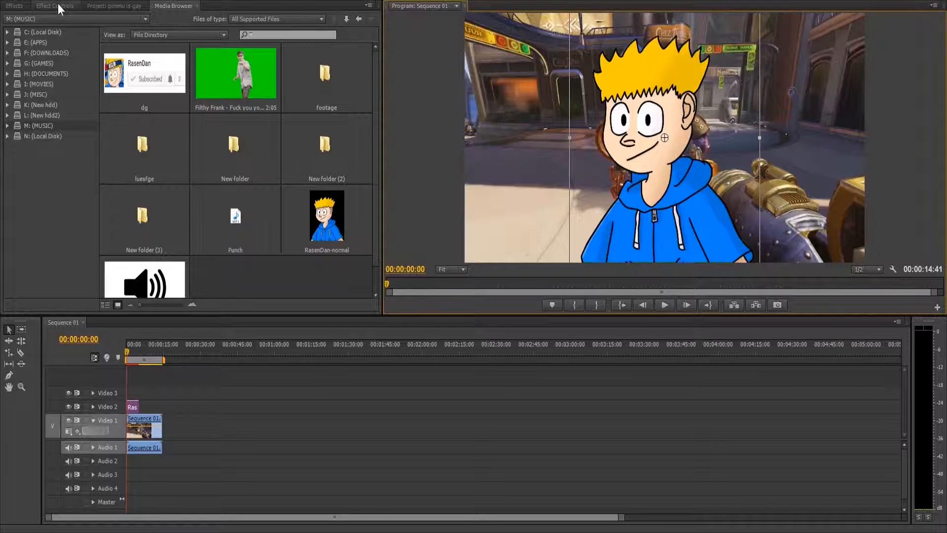
Step: Animate the character's Position from outside the frame's right edge at the clip's start to 1518, 540 at 00:00:00:54
{"action": "left_click", "coordinate": [57, 6]}
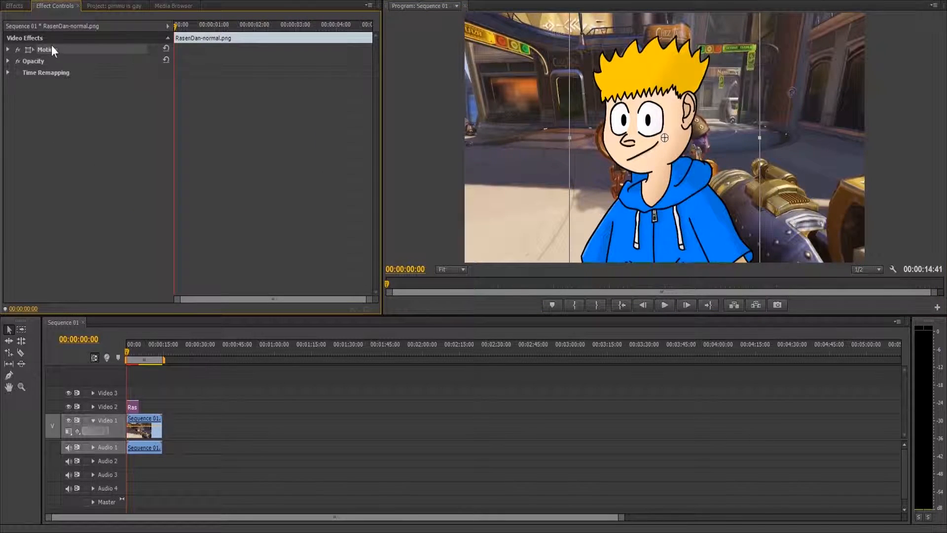
{"action": "left_click", "coordinate": [7, 49]}
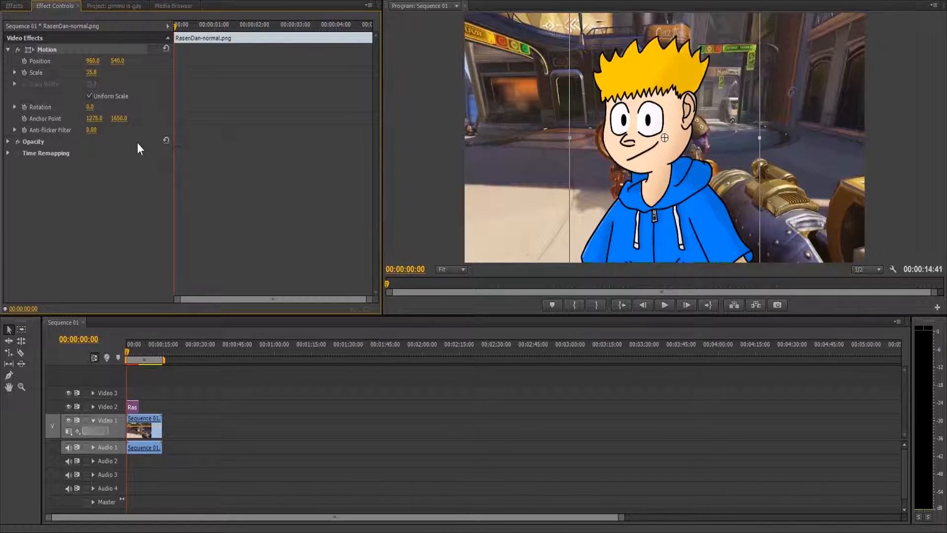
{"action": "left_click", "coordinate": [24, 61]}
{"action": "left_click_drag", "start_coordinate": [93, 61], "coordinate": [777, 62]}
{"action": "left_click", "coordinate": [185, 27]}
{"action": "left_click_drag", "start_coordinate": [187, 32], "coordinate": [211, 35]}
{"action": "left_click_drag", "start_coordinate": [100, 63], "coordinate": [134, 63]}
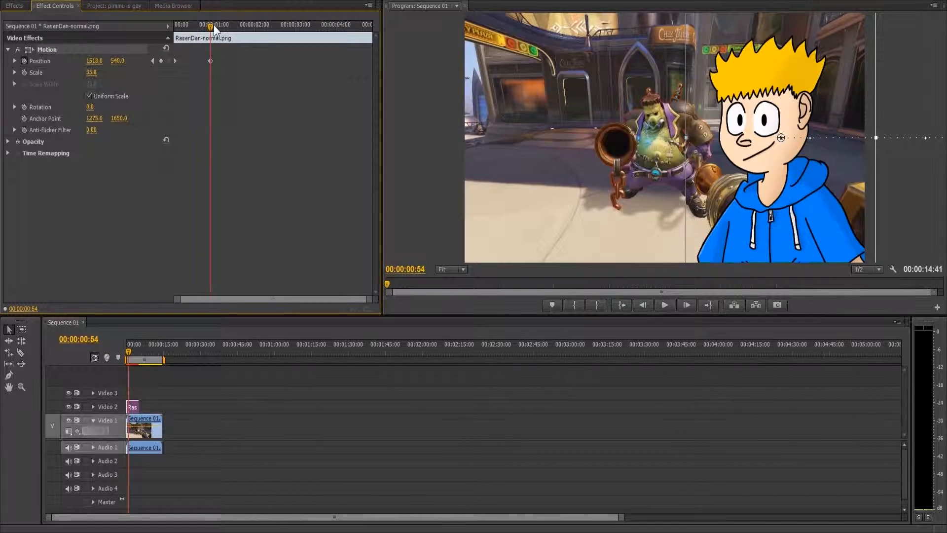
Step: Play the sequence from the start to check the character's entrance animation
{"action": "left_click_drag", "start_coordinate": [215, 24], "coordinate": [176, 25]}
{"action": "left_click", "coordinate": [662, 305]}
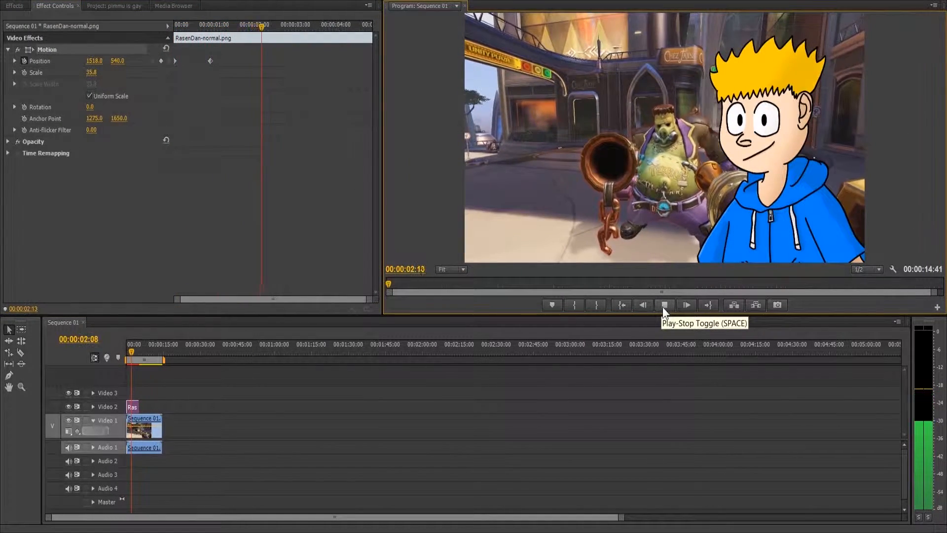
{"action": "left_click", "coordinate": [662, 306]}
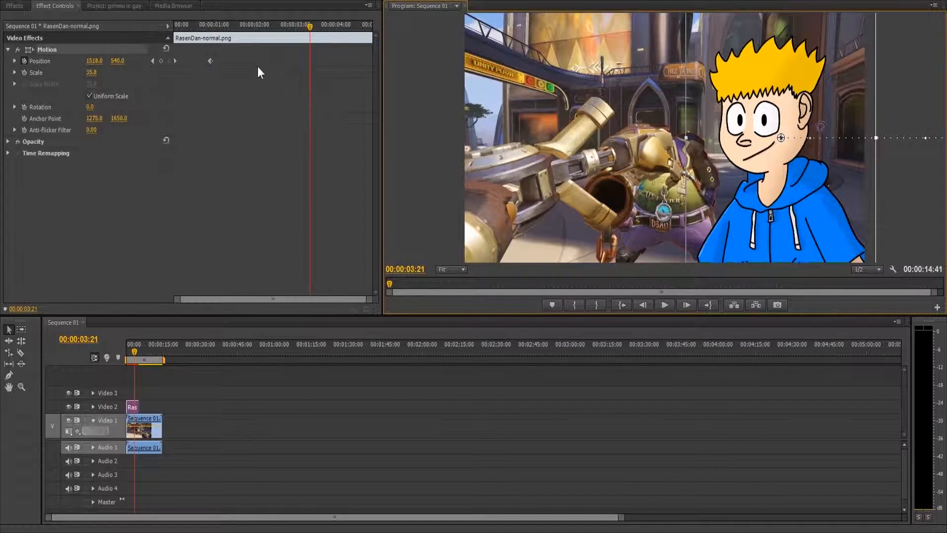
Step: Add a hold keyframe for Position at 00:00:02:46 and move the character vertically out of the frame shortly after it
{"action": "left_click_drag", "start_coordinate": [209, 28], "coordinate": [285, 74]}
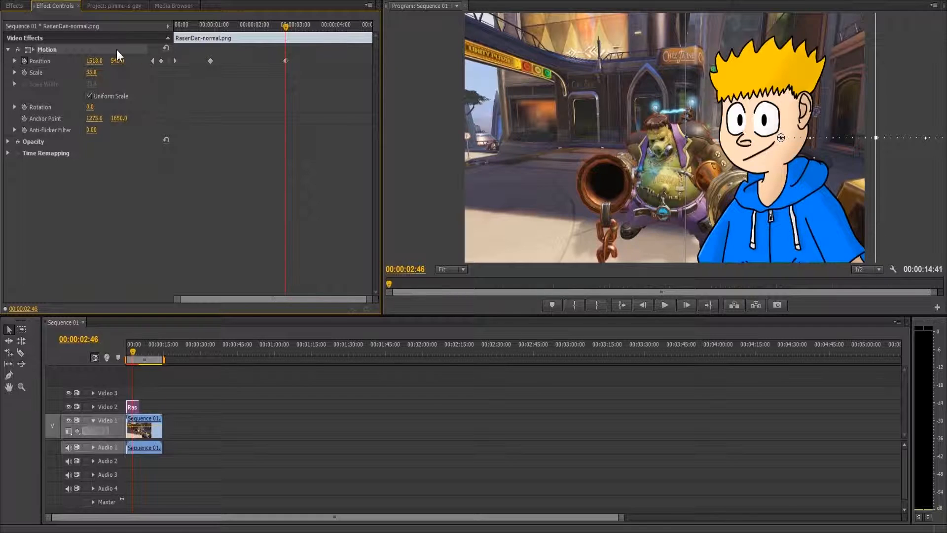
{"action": "left_click_drag", "start_coordinate": [291, 31], "coordinate": [311, 34]}
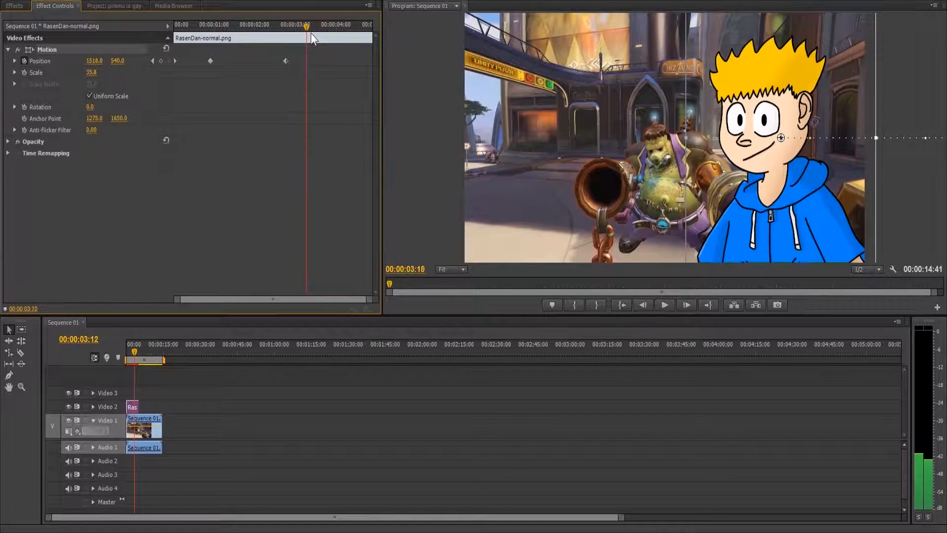
{"action": "left_click_drag", "start_coordinate": [117, 61], "coordinate": [208, 61]}
Step: Try deleting the Position keyframe at 00:00:02:46 and scrub through the motion to compare
{"action": "left_click_drag", "start_coordinate": [214, 28], "coordinate": [241, 128]}
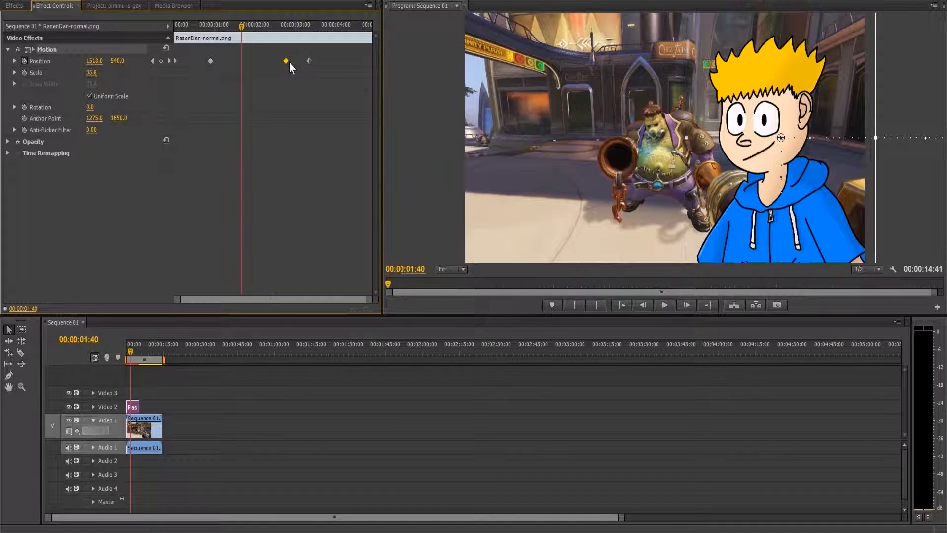
{"action": "key", "text": "Delete"}
{"action": "left_click_drag", "start_coordinate": [200, 24], "coordinate": [192, 103]}
{"action": "left_click", "coordinate": [291, 217]}
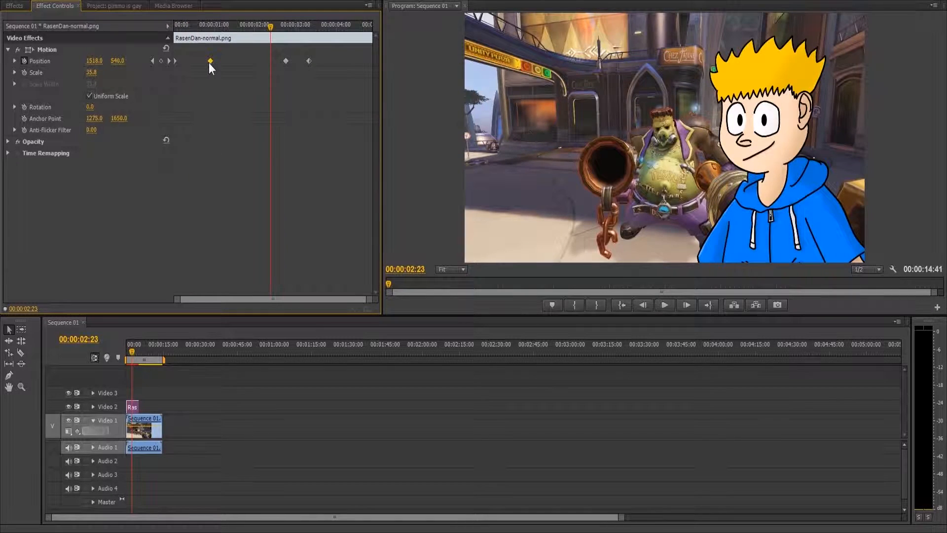
Step: Add the Punch sound to Audio 2 at the end of the character image and expand that audio track
{"action": "left_click_drag", "start_coordinate": [270, 26], "coordinate": [342, 36]}
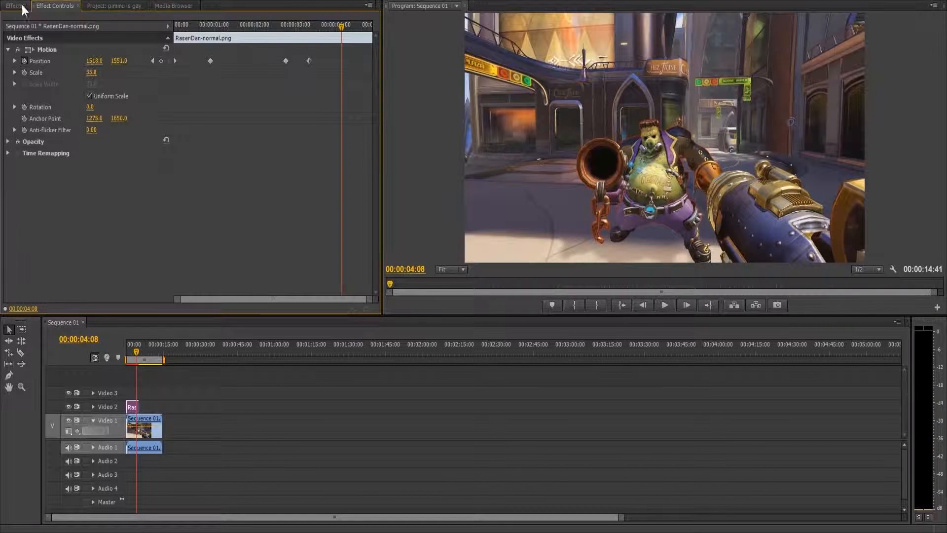
{"action": "left_click", "coordinate": [174, 6]}
{"action": "scroll", "coordinate": [158, 246], "scroll_direction": "down", "scroll_amount": 1}
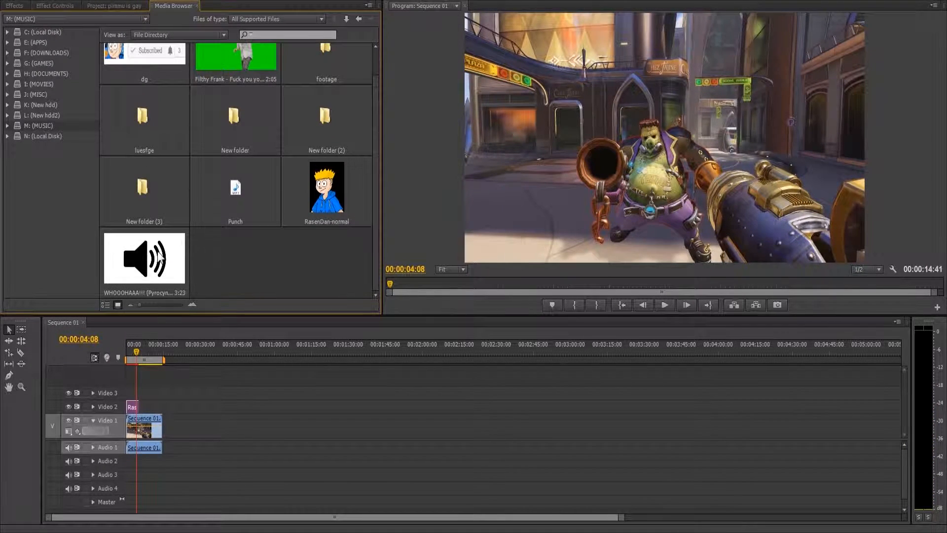
{"action": "left_click_drag", "start_coordinate": [233, 194], "coordinate": [138, 462]}
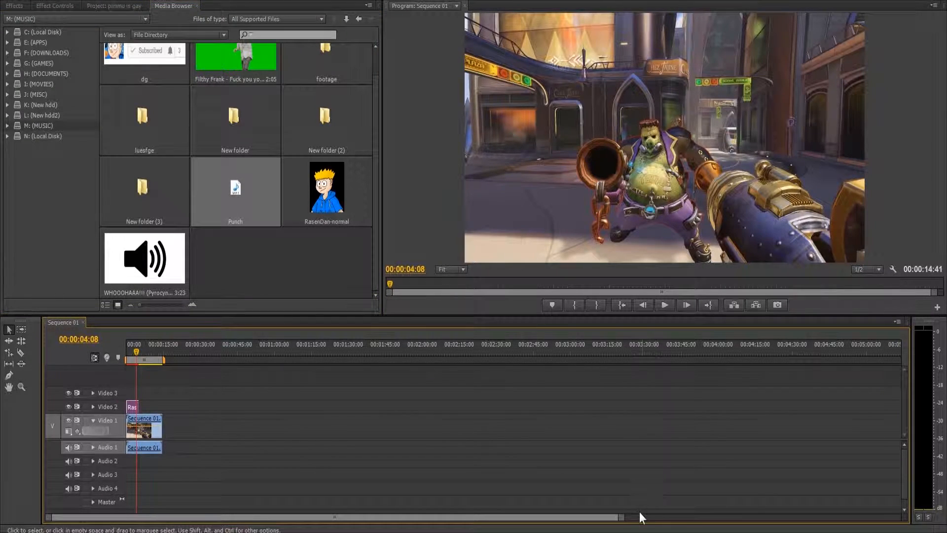
{"action": "left_click_drag", "start_coordinate": [606, 518], "coordinate": [395, 527]}
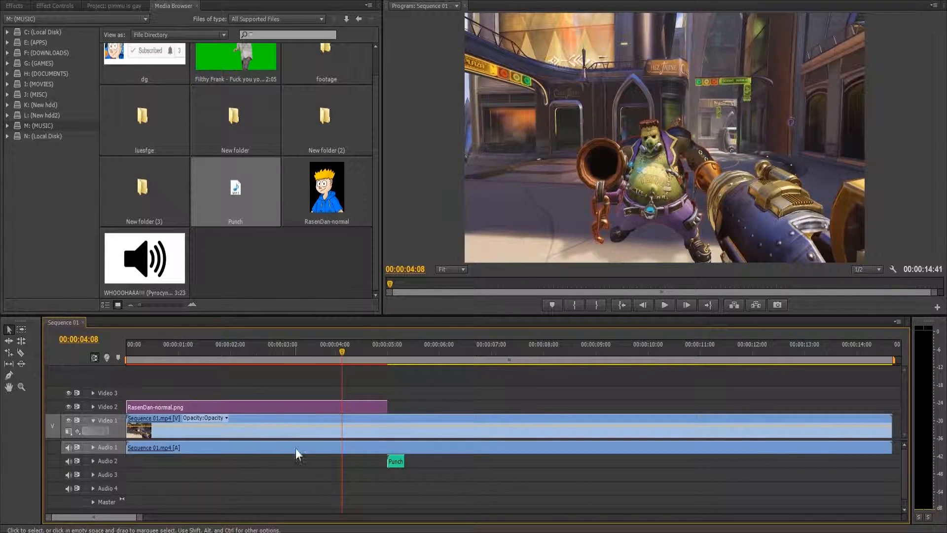
{"action": "left_click", "coordinate": [93, 460]}
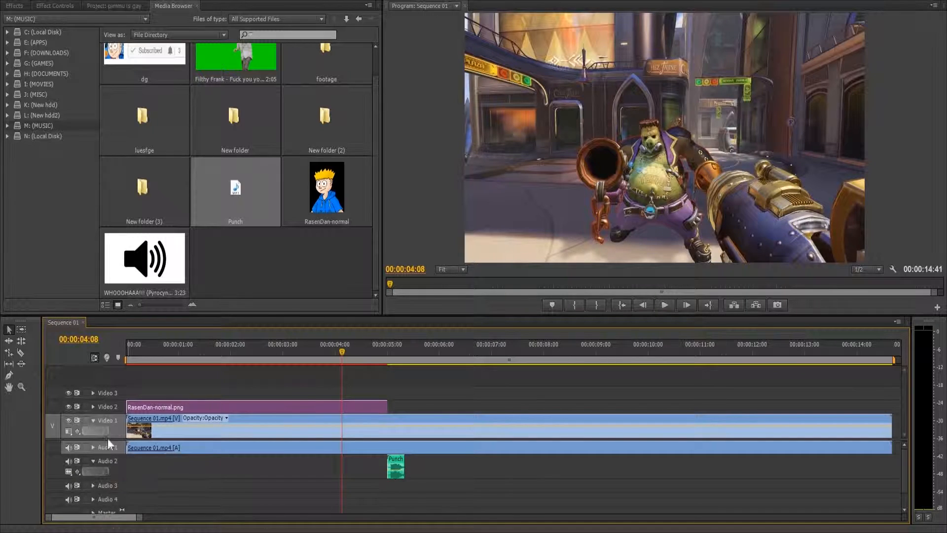
Step: Lower the Punch clip's volume on the timeline and move the clip to start at 00:00:02:58
{"action": "left_click_drag", "start_coordinate": [393, 345], "coordinate": [280, 401]}
{"action": "mouse_move", "coordinate": [396, 466]}
{"action": "left_mouse_down"}
{"action": "mouse_move", "coordinate": [395, 490]}
{"action": "mouse_move", "coordinate": [396, 478]}
{"action": "left_mouse_up"}
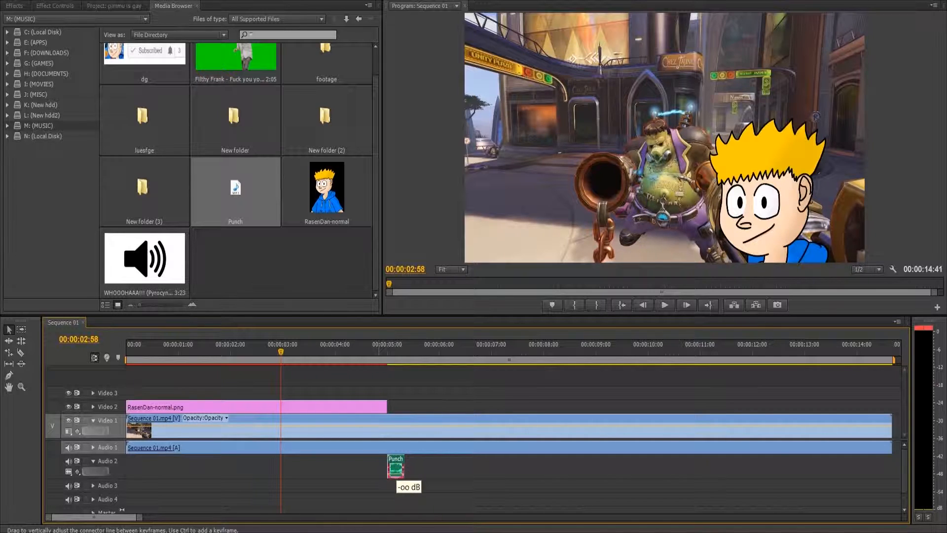
{"action": "left_click_drag", "start_coordinate": [397, 457], "coordinate": [291, 455]}
{"action": "left_click_drag", "start_coordinate": [281, 352], "coordinate": [281, 356]}
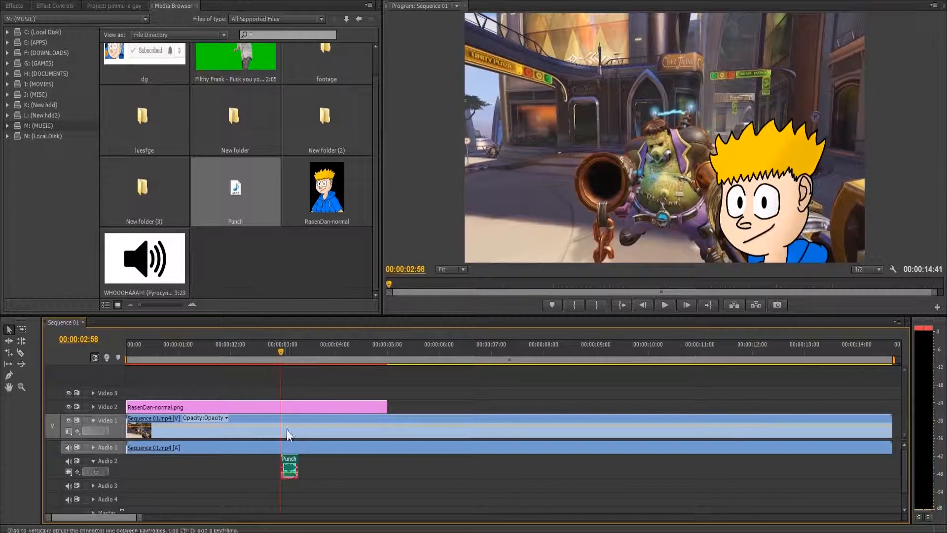
Step: Play the Punch sound with the footage and set its volume Level to about -21 dB
{"action": "left_click", "coordinate": [69, 6]}
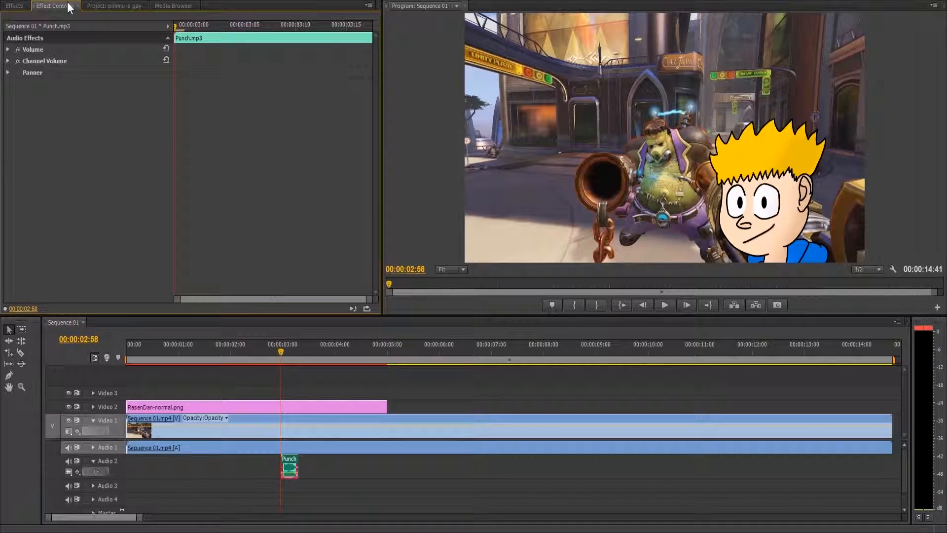
{"action": "left_click", "coordinate": [7, 49]}
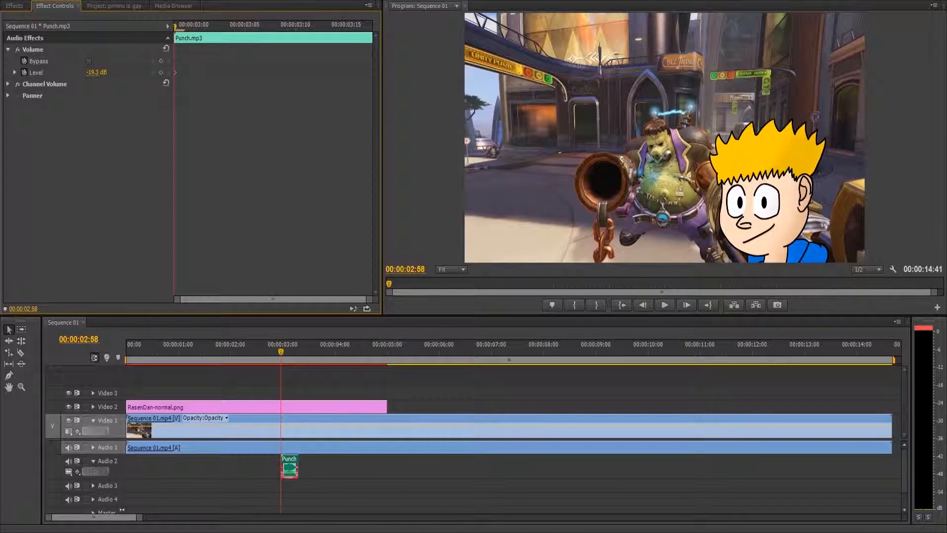
{"action": "left_click", "coordinate": [664, 305]}
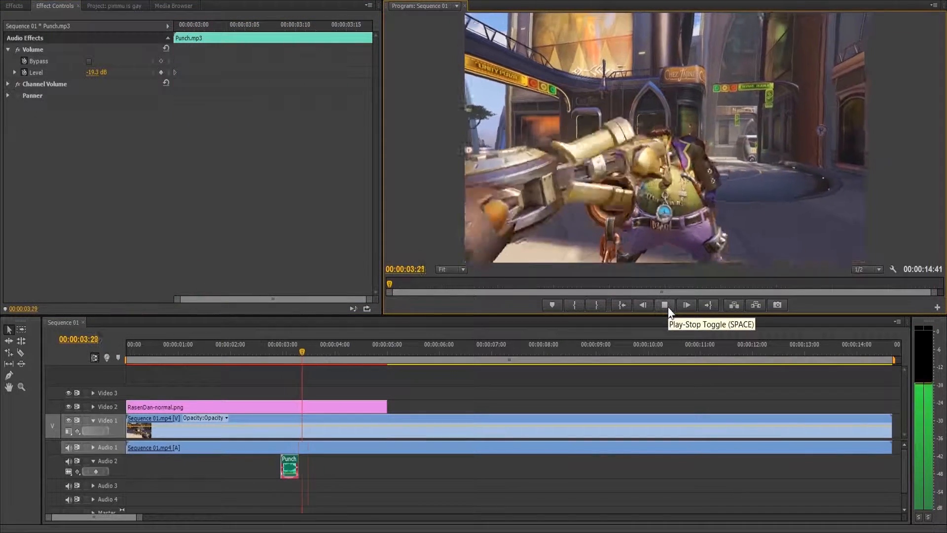
{"action": "left_click", "coordinate": [664, 304]}
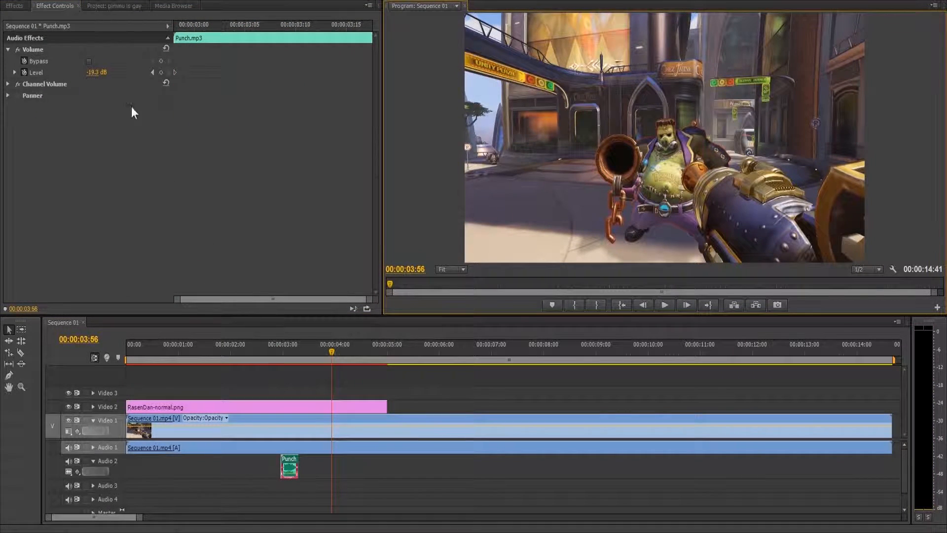
{"action": "left_click_drag", "start_coordinate": [91, 72], "coordinate": [94, 72]}
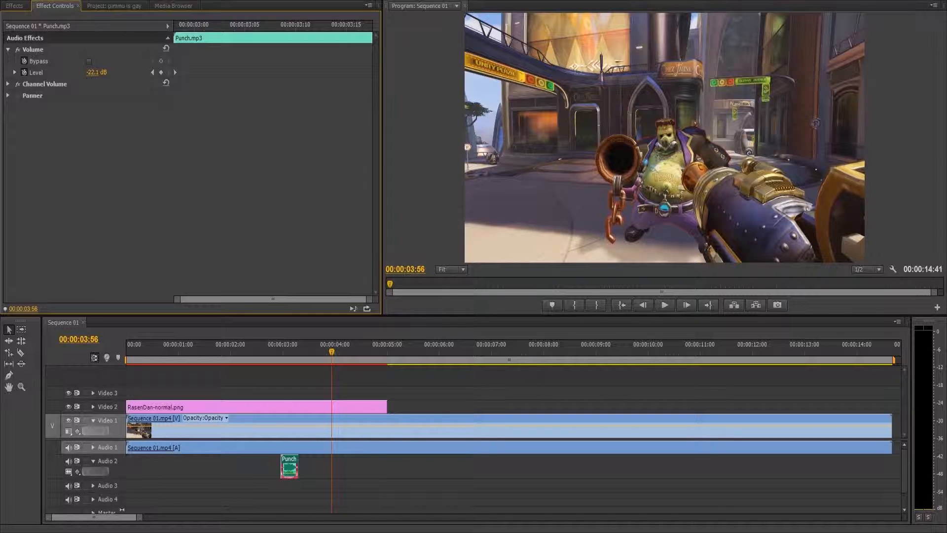
Step: Find the punch moment frame by frame, move the Punch clip to start at about 00:00:03:19, and play the result
{"action": "left_click_drag", "start_coordinate": [220, 352], "coordinate": [301, 406]}
{"action": "key", "text": "Left"}
{"action": "key", "text": "Left"}
{"action": "key", "text": "Left"}
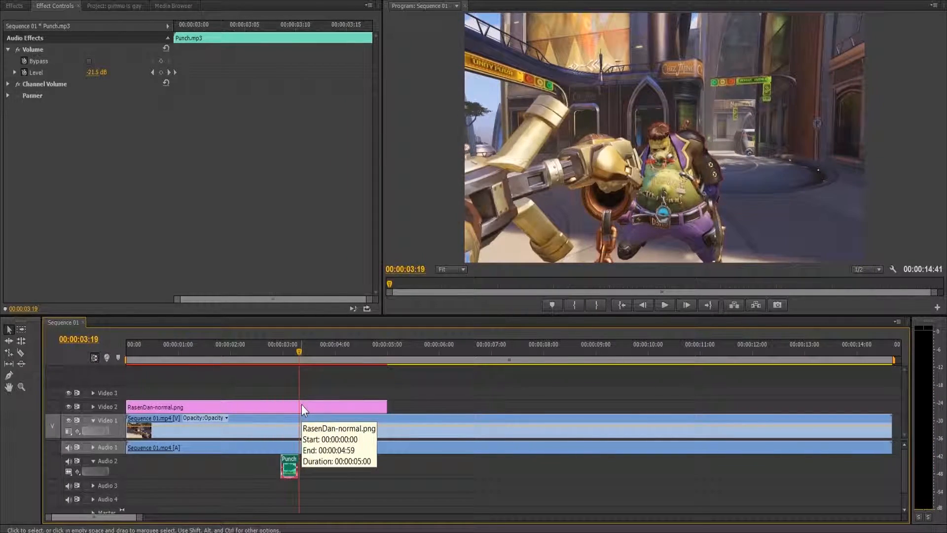
{"action": "key", "text": "Right"}
{"action": "key", "text": "Left"}
{"action": "key", "text": "Left"}
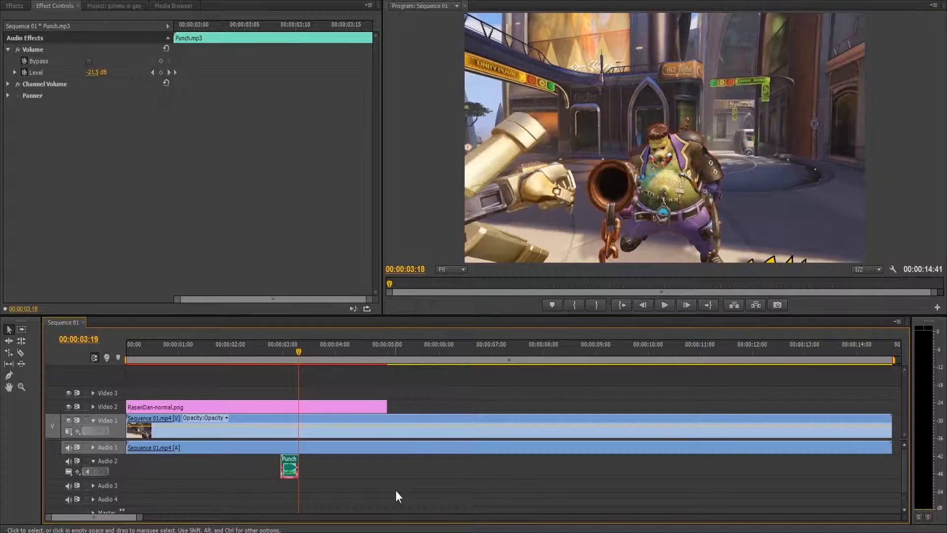
{"action": "key", "text": "Right"}
{"action": "mouse_move", "coordinate": [292, 470]}
{"action": "left_mouse_down"}
{"action": "mouse_move", "coordinate": [323, 469]}
{"action": "mouse_move", "coordinate": [310, 469]}
{"action": "left_mouse_up"}
{"action": "key", "text": "Right"}
{"action": "key", "text": "space"}
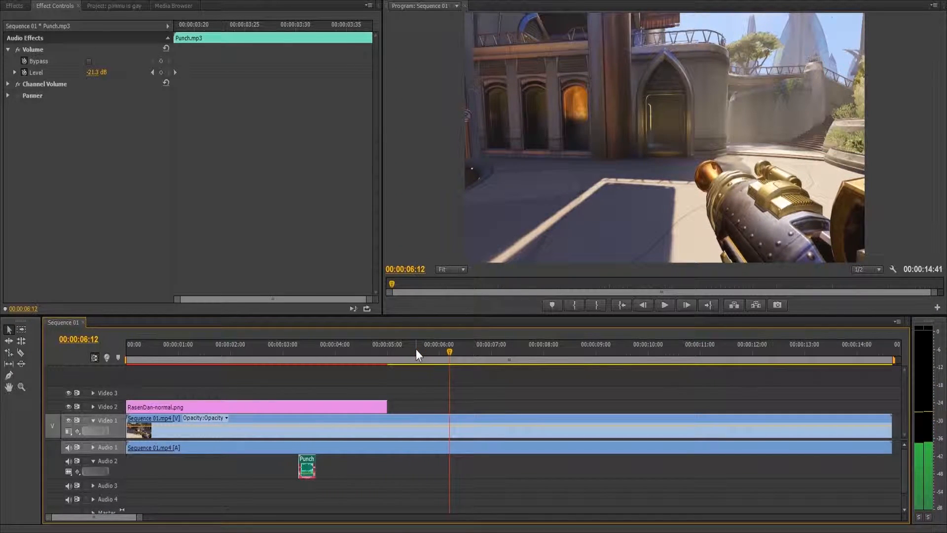
Step: Place the Filthy Frank green-screen clip on Video 3 and Audio 3 at about 00:00:06:12 and expand Audio 3
{"action": "left_click", "coordinate": [123, 6]}
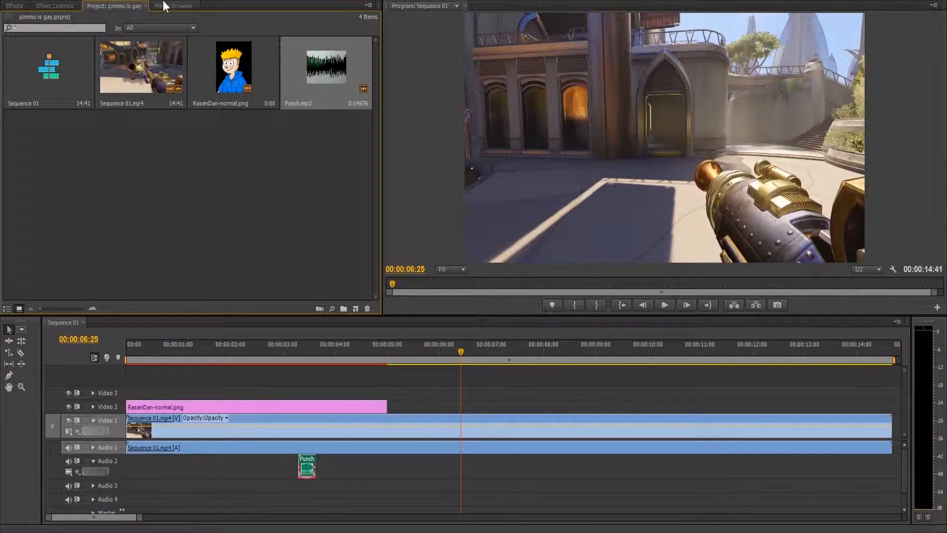
{"action": "left_click", "coordinate": [168, 5]}
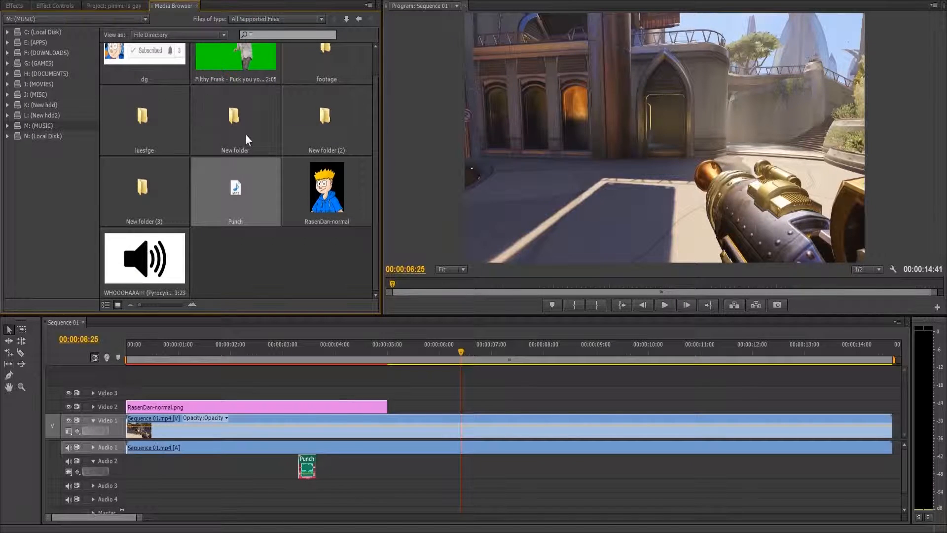
{"action": "scroll", "coordinate": [245, 133], "scroll_direction": "up", "scroll_amount": 1}
{"action": "left_click_drag", "start_coordinate": [240, 90], "coordinate": [449, 394]}
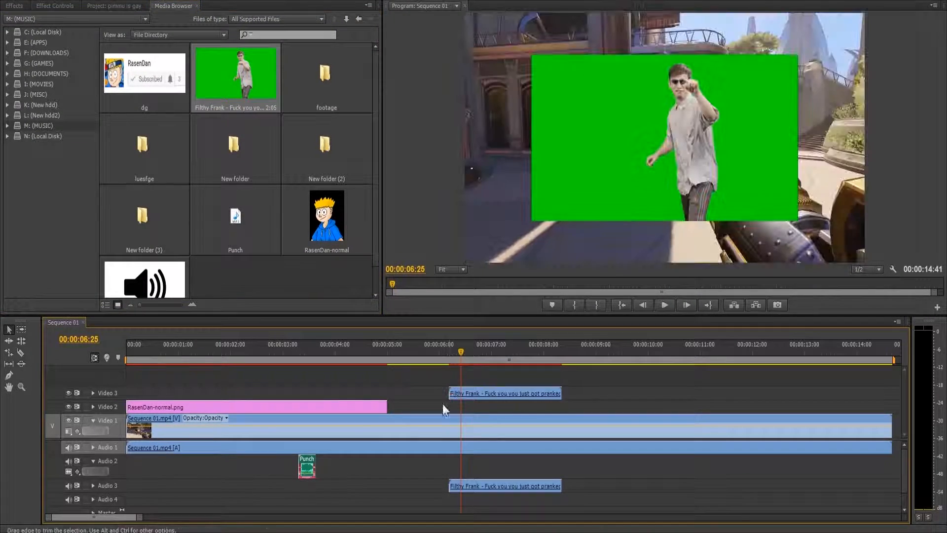
{"action": "left_click", "coordinate": [93, 486]}
Step: Shorten the green-screen clip from its end to under one second and move it to start at about 00:00:05:23
{"action": "left_click_drag", "start_coordinate": [462, 359], "coordinate": [491, 480]}
{"action": "left_click_drag", "start_coordinate": [562, 393], "coordinate": [492, 393]}
{"action": "left_click", "coordinate": [447, 358]}
{"action": "left_click_drag", "start_coordinate": [450, 370], "coordinate": [417, 393]}
{"action": "left_click", "coordinate": [394, 358]}
{"action": "left_click_drag", "start_coordinate": [394, 354], "coordinate": [395, 356]}
Step: Lower the green-screen clip's audio to about -22 dB and play it to check the loudness
{"action": "left_click_drag", "start_coordinate": [427, 498], "coordinate": [427, 501]}
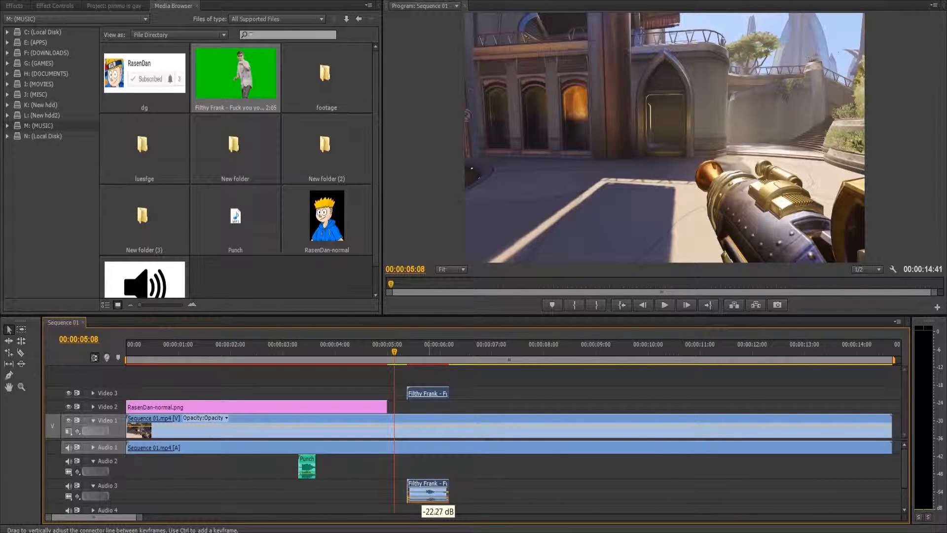
{"action": "left_click_drag", "start_coordinate": [429, 499], "coordinate": [429, 500]}
{"action": "key", "text": "space"}
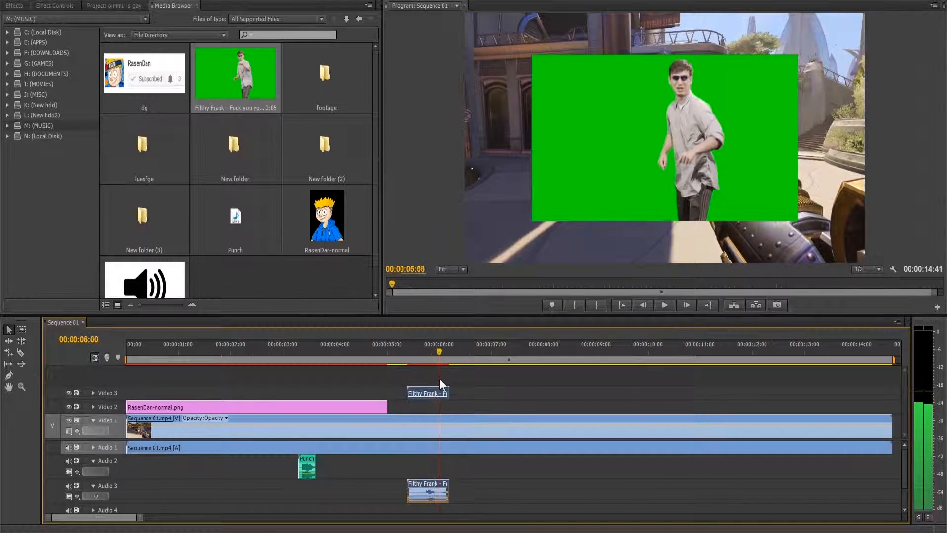
{"action": "key", "text": "space"}
Step: Extend the green-screen clip's end to about 00:00:07:33 and scrub through the longer section
{"action": "left_click_drag", "start_coordinate": [448, 393], "coordinate": [507, 396]}
{"action": "left_click_drag", "start_coordinate": [475, 348], "coordinate": [562, 401]}
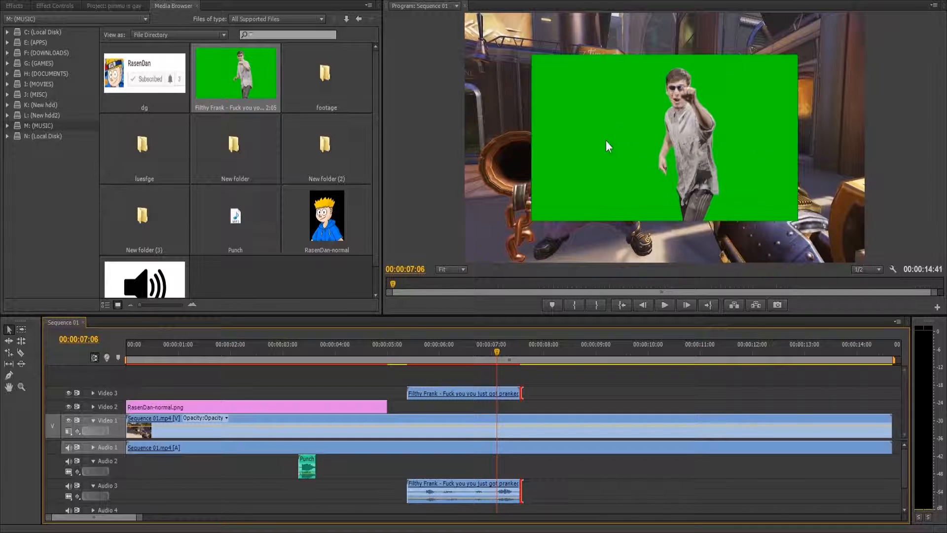
Step: Find the Ultra Key effect and apply it to the green-screen clip on Video 3
{"action": "left_click", "coordinate": [6, 6]}
{"action": "left_click", "coordinate": [70, 17]}
{"action": "type", "text": "ultr"}
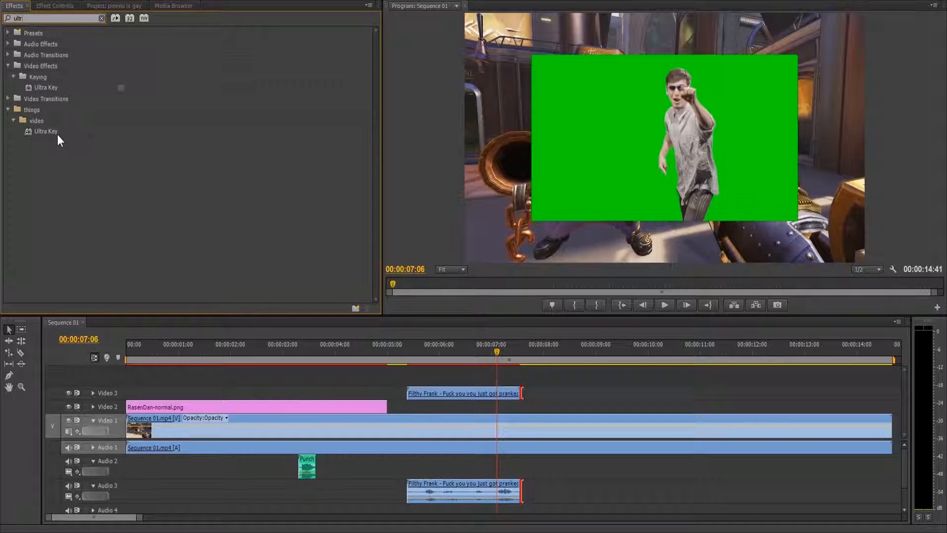
{"action": "left_click_drag", "start_coordinate": [49, 130], "coordinate": [475, 349]}
{"action": "left_click_drag", "start_coordinate": [33, 90], "coordinate": [447, 394]}
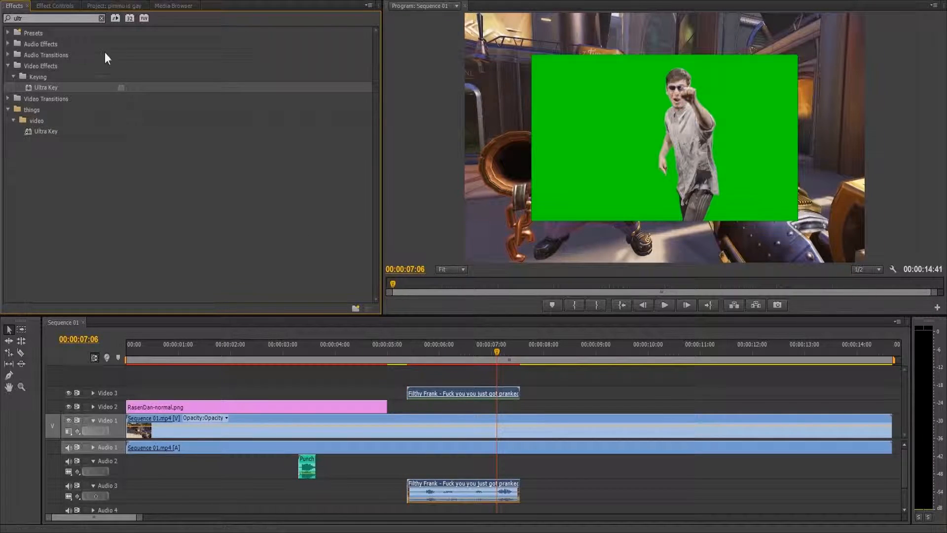
Step: Sample the clip's green background as the Ultra Key colour and choose the Aggressive setting
{"action": "left_click", "coordinate": [58, 6]}
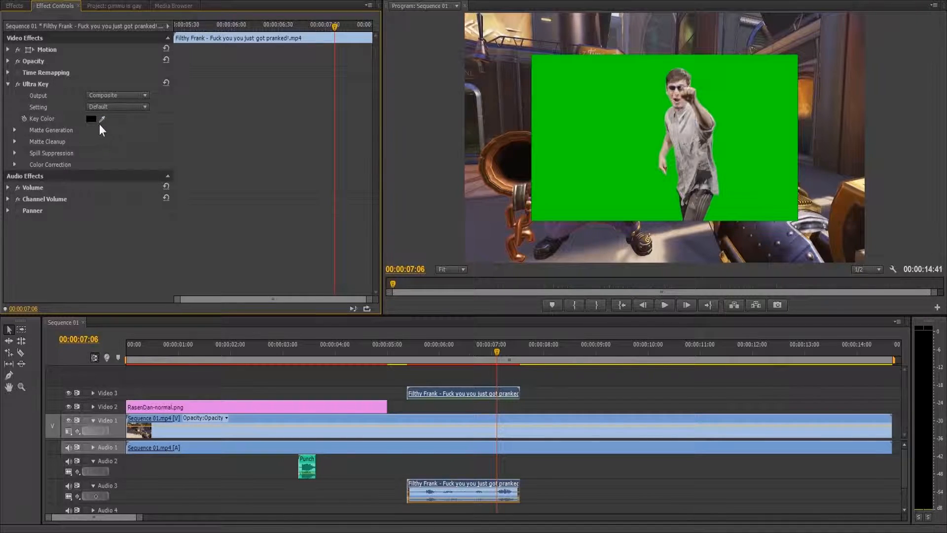
{"action": "left_click", "coordinate": [584, 135]}
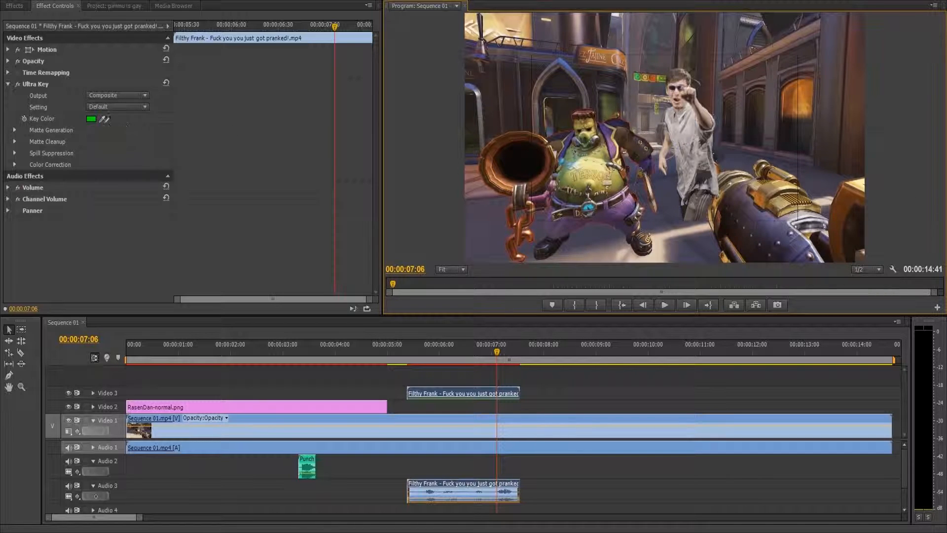
{"action": "left_click", "coordinate": [102, 107]}
{"action": "left_click", "coordinate": [105, 149]}
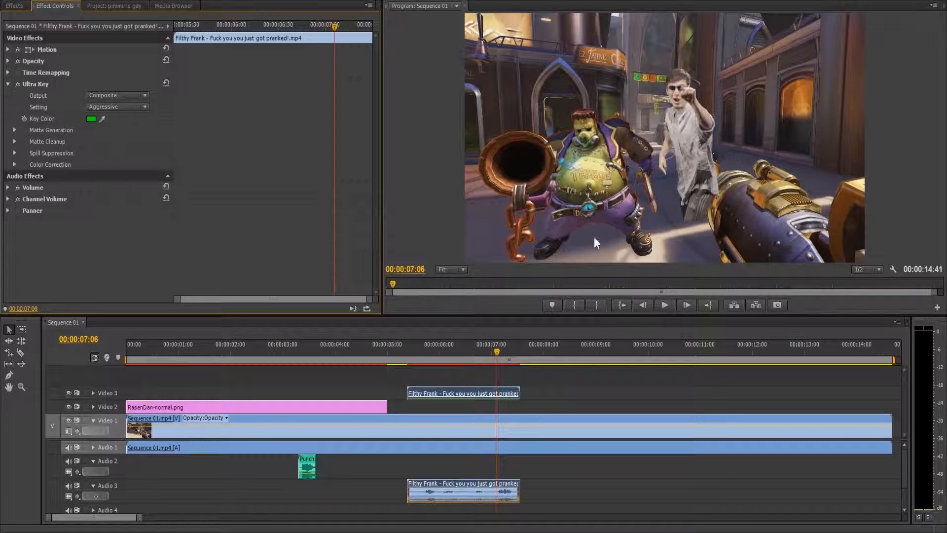
Step: Move the keyed clip with its audio to start at 00:00:04:21 and scrub through its new placement
{"action": "left_click", "coordinate": [355, 353]}
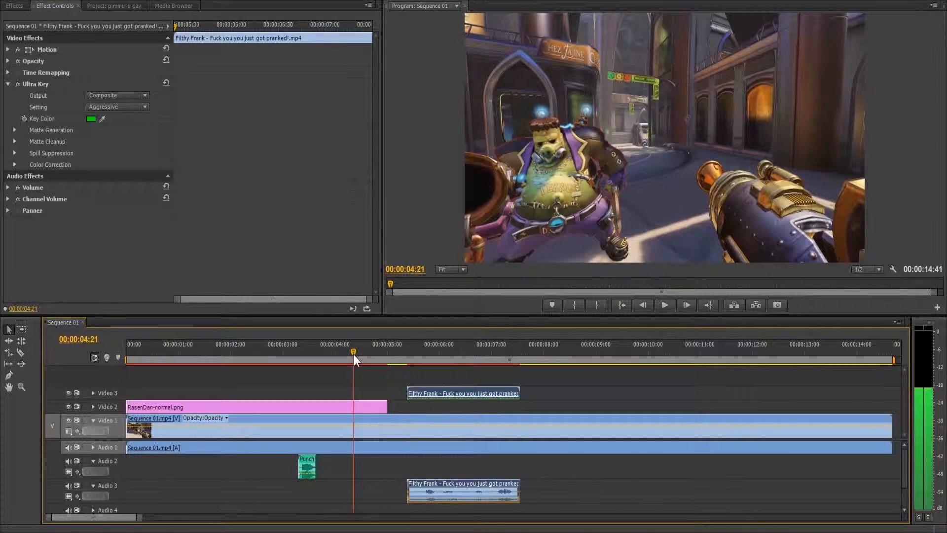
{"action": "left_click_drag", "start_coordinate": [420, 398], "coordinate": [366, 392]}
{"action": "left_click_drag", "start_coordinate": [474, 391], "coordinate": [467, 393]}
{"action": "left_click", "coordinate": [360, 353]}
{"action": "left_click_drag", "start_coordinate": [362, 354], "coordinate": [501, 382]}
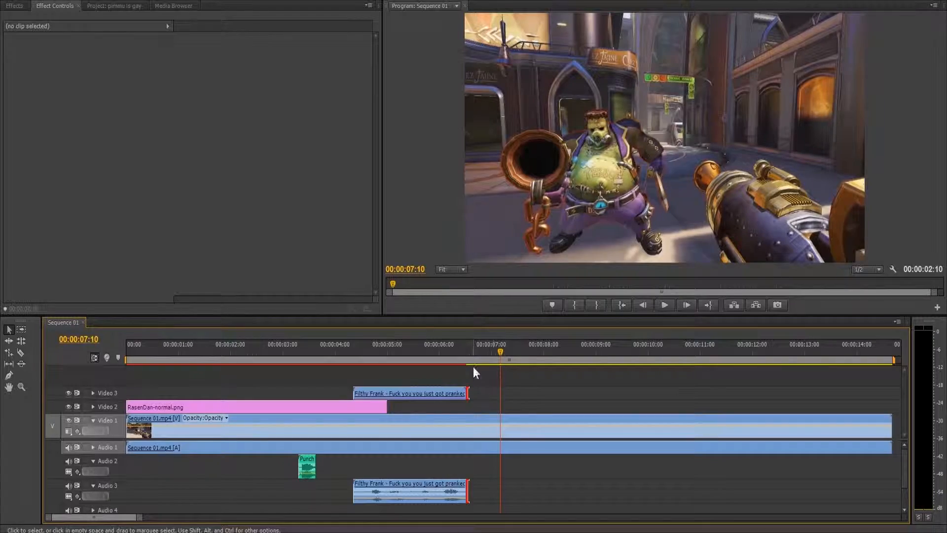
{"action": "left_click", "coordinate": [362, 354]}
{"action": "mouse_move", "coordinate": [362, 354]}
{"action": "left_mouse_down"}
{"action": "mouse_move", "coordinate": [345, 357]}
{"action": "mouse_move", "coordinate": [357, 361]}
{"action": "left_mouse_up"}
Step: Apply the Basic 3D effect to the keyed clip and try out its Swivel rotation
{"action": "left_click", "coordinate": [387, 393]}
{"action": "left_click_drag", "start_coordinate": [197, 24], "coordinate": [108, 25]}
{"action": "left_click", "coordinate": [11, 8]}
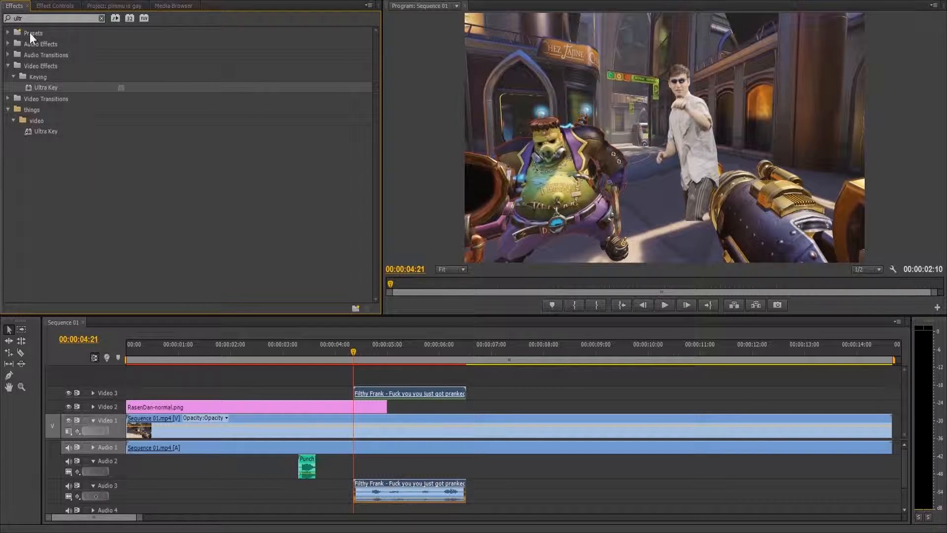
{"action": "type", "text": "3d"}
{"action": "left_click_drag", "start_coordinate": [74, 90], "coordinate": [365, 385]}
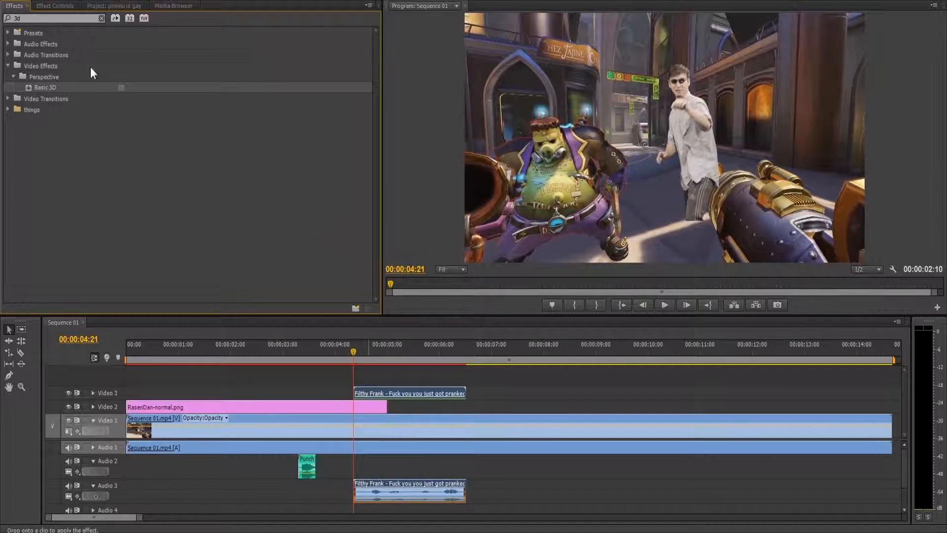
{"action": "left_click", "coordinate": [56, 6]}
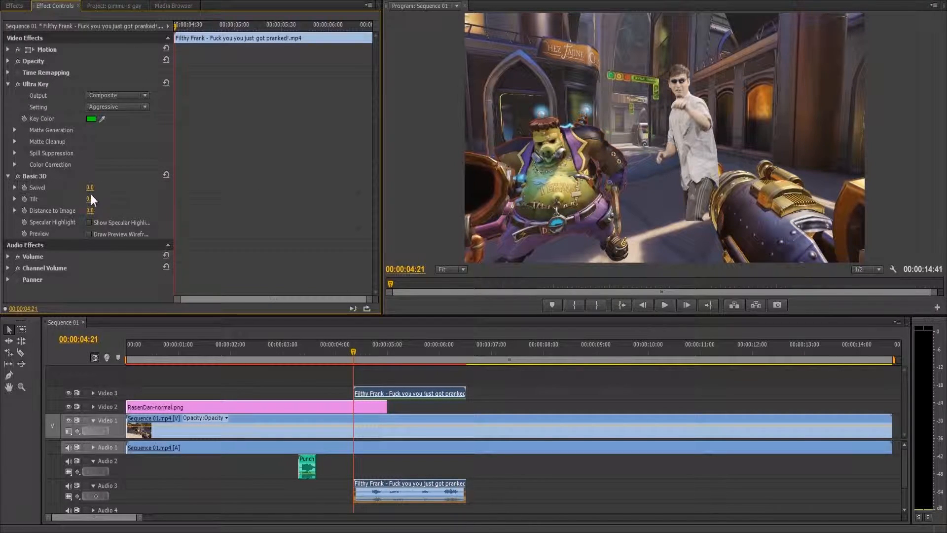
{"action": "mouse_move", "coordinate": [92, 187]}
{"action": "left_mouse_down"}
{"action": "mouse_move", "coordinate": [129, 188]}
{"action": "mouse_move", "coordinate": [53, 187]}
{"action": "mouse_move", "coordinate": [85, 188]}
{"action": "left_mouse_up"}
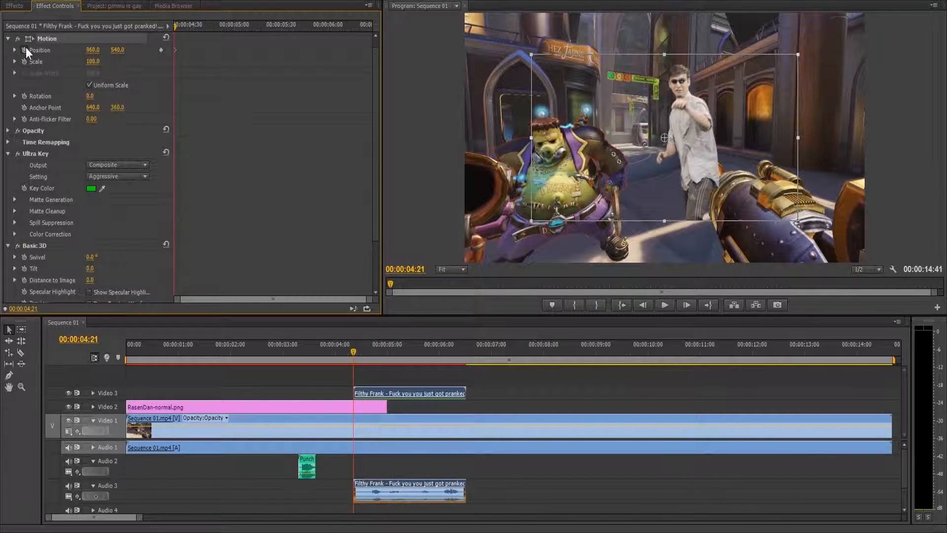
Step: Enable keyframing at 00:00:04:21 for the keyed clip's Position, Scale, Rotation, Swivel, Tilt and Distance to Image
{"action": "left_click", "coordinate": [23, 60]}
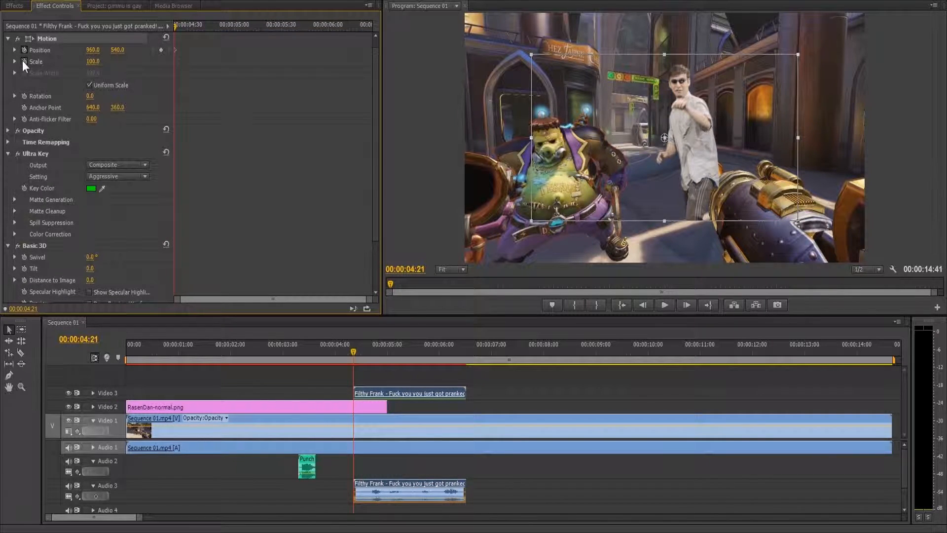
{"action": "left_click", "coordinate": [24, 96]}
{"action": "left_click", "coordinate": [99, 43]}
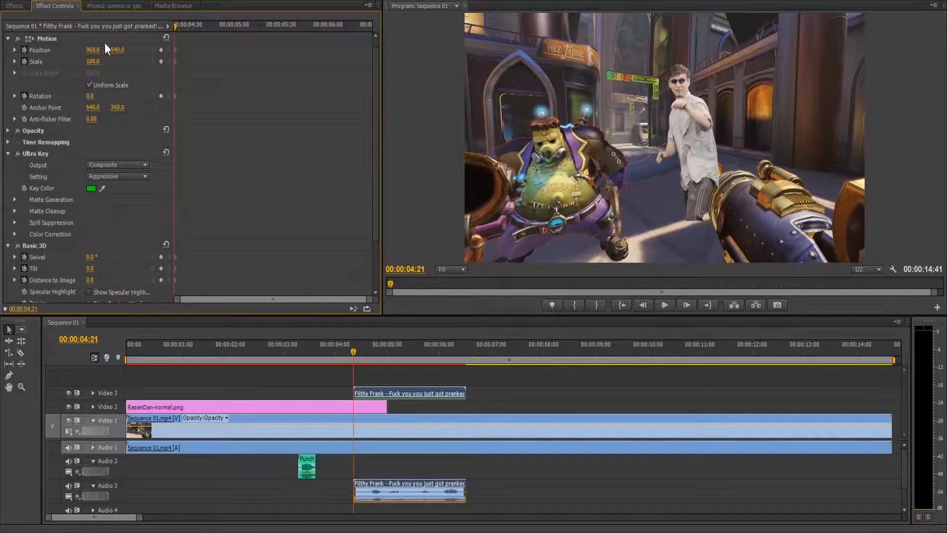
Step: Set the keyed clip's Position to 1806, 355, Swivel to 31° and Distance to Image to 92 at 00:00:04:21
{"action": "left_click_drag", "start_coordinate": [95, 51], "coordinate": [117, 51]}
{"action": "left_click_drag", "start_coordinate": [90, 257], "coordinate": [113, 279]}
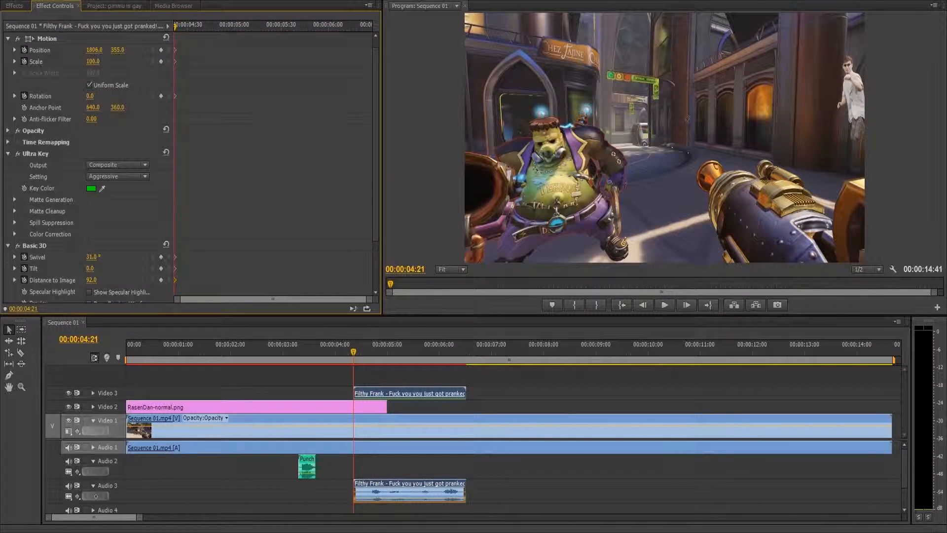
Step: Keyframe the keyed clip's Position at 1322, 479 and Scale at 79 at 00:00:04:37
{"action": "left_click_drag", "start_coordinate": [179, 31], "coordinate": [199, 31]}
{"action": "left_click_drag", "start_coordinate": [94, 50], "coordinate": [136, 50]}
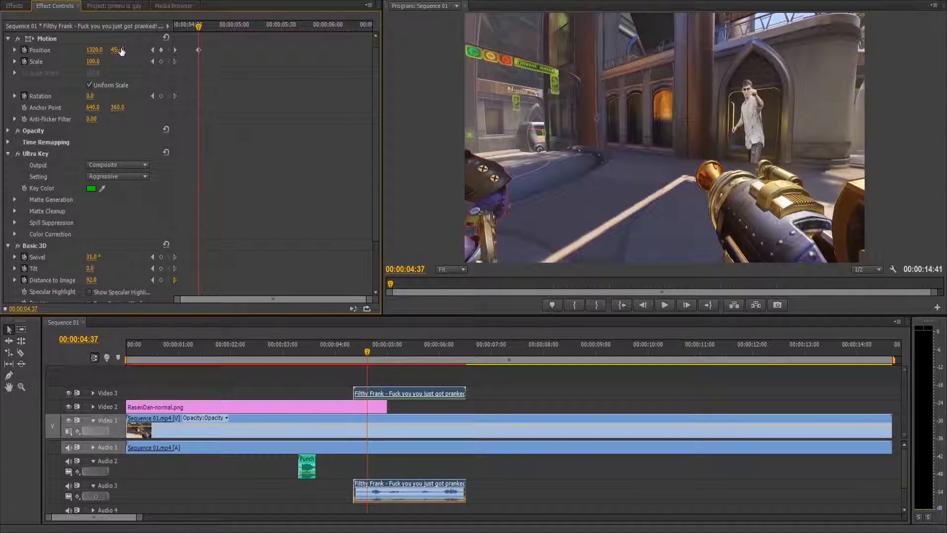
{"action": "left_click_drag", "start_coordinate": [93, 62], "coordinate": [128, 50]}
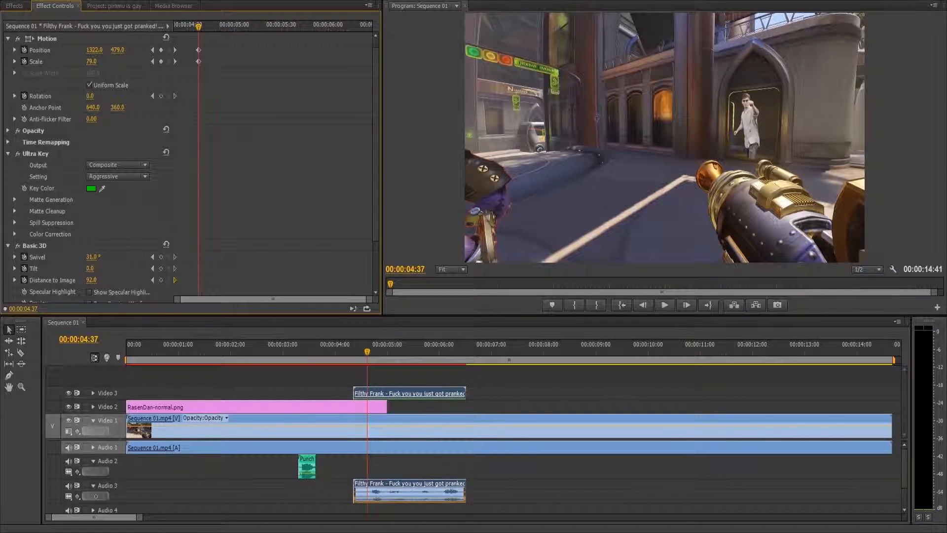
Step: Set the keyed clip's Position to 1948, 508 at 00:00:04:21 so it starts outside the frame
{"action": "left_click_drag", "start_coordinate": [200, 23], "coordinate": [164, 29]}
{"action": "left_click_drag", "start_coordinate": [117, 50], "coordinate": [157, 50]}
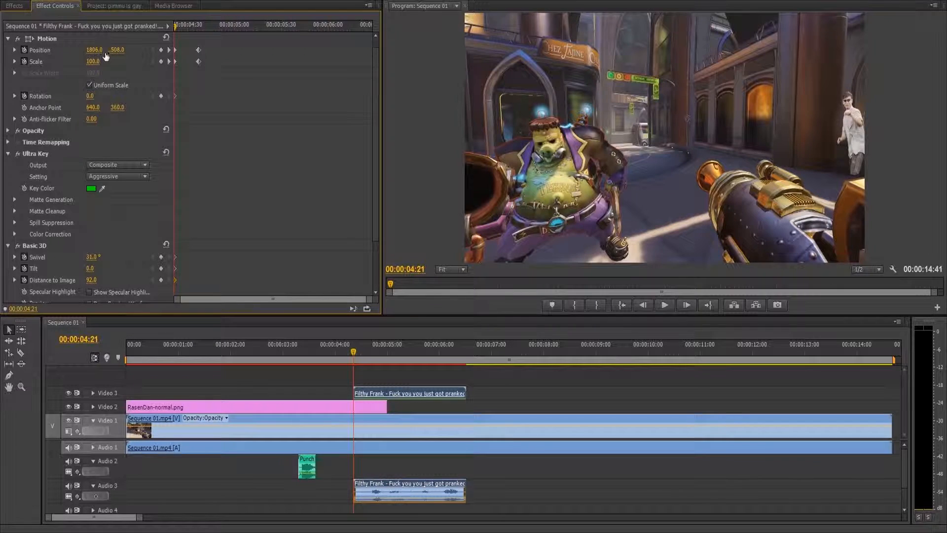
{"action": "left_click_drag", "start_coordinate": [94, 50], "coordinate": [119, 50]}
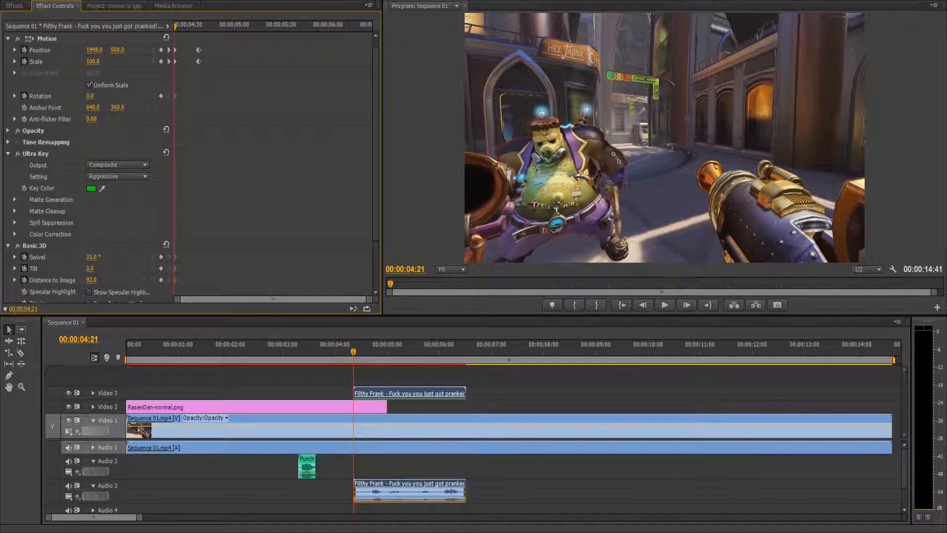
Step: Keyframe the keyed clip's Position at 921, 479 after the camera turn, shift that keyframe slightly earlier and play back the motion
{"action": "left_click_drag", "start_coordinate": [175, 28], "coordinate": [333, 133]}
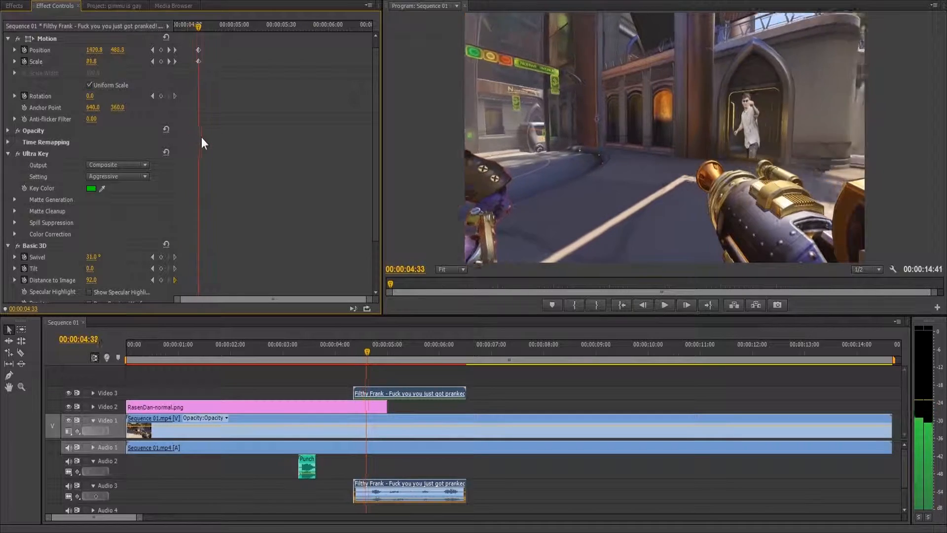
{"action": "left_click_drag", "start_coordinate": [241, 150], "coordinate": [248, 152]}
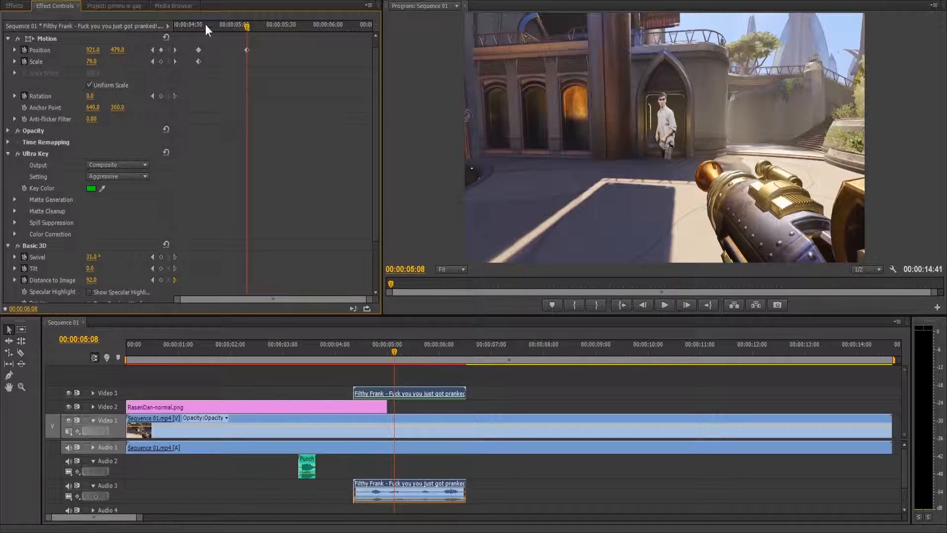
{"action": "left_click_drag", "start_coordinate": [244, 25], "coordinate": [150, 31]}
{"action": "left_click", "coordinate": [662, 309]}
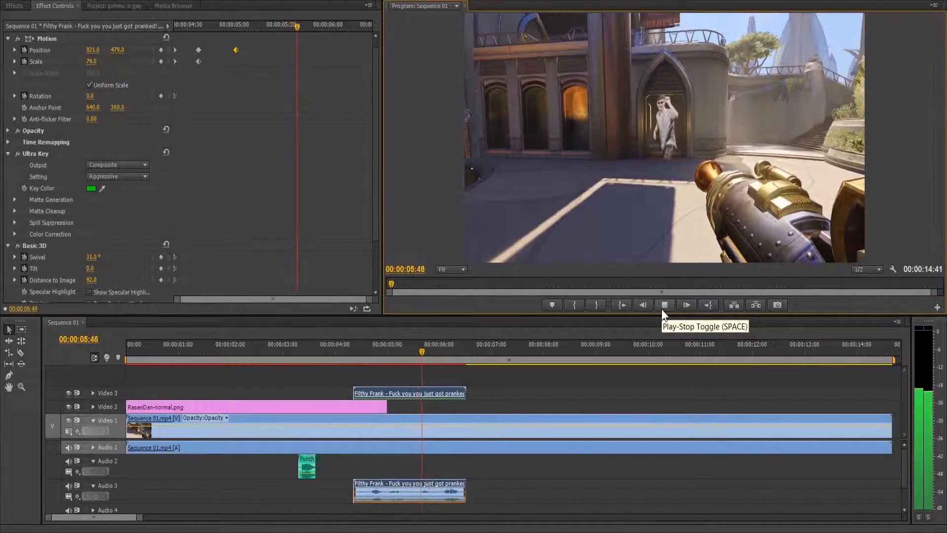
{"action": "left_click", "coordinate": [661, 309]}
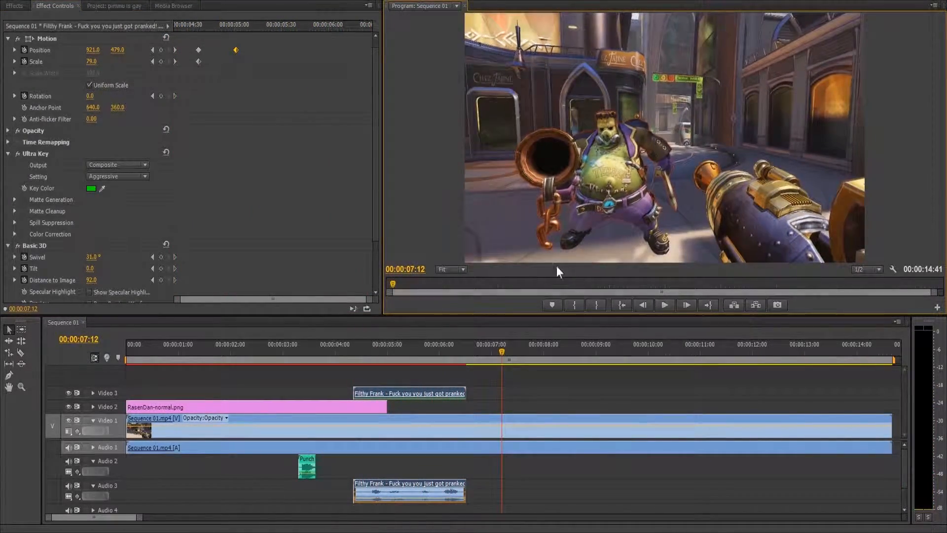
Step: Lock the Audio 3 track and split off the last frame of the keyed clip's video at 00:00:06:30
{"action": "left_click_drag", "start_coordinate": [278, 24], "coordinate": [374, 57]}
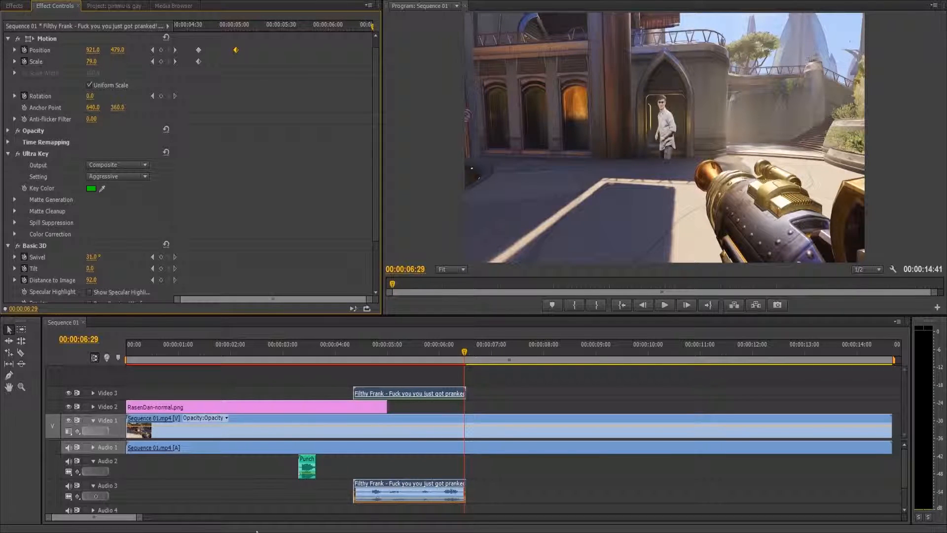
{"action": "left_click", "coordinate": [469, 353]}
{"action": "left_click_drag", "start_coordinate": [140, 517], "coordinate": [85, 527]}
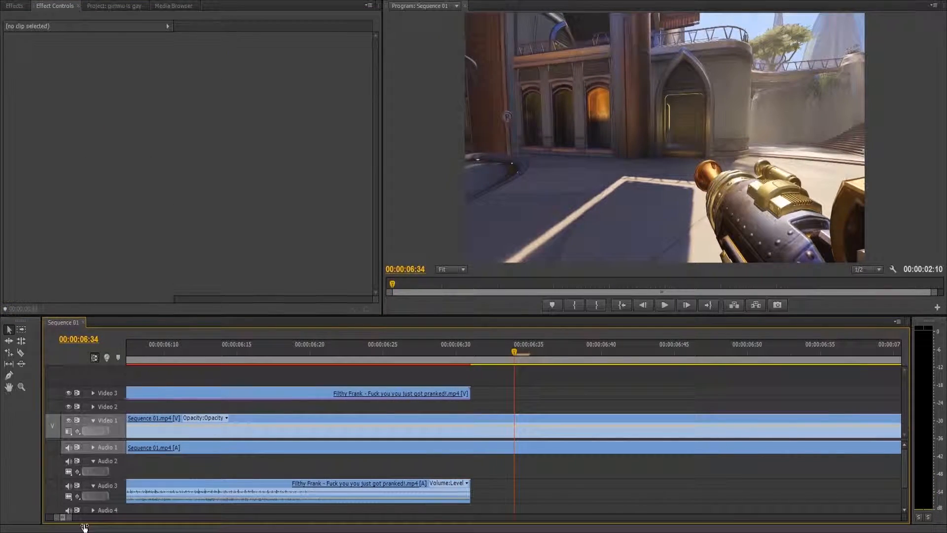
{"action": "left_click", "coordinate": [473, 354]}
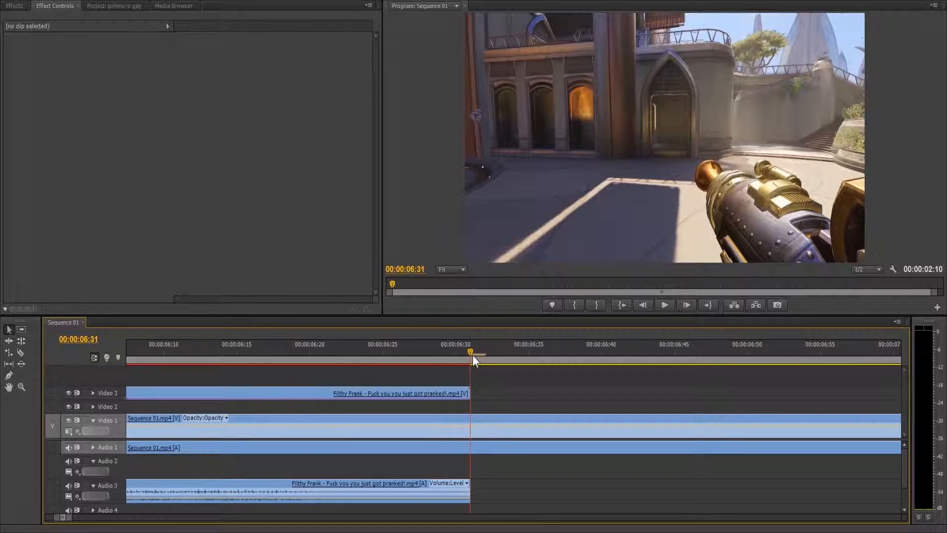
{"action": "key", "text": "c"}
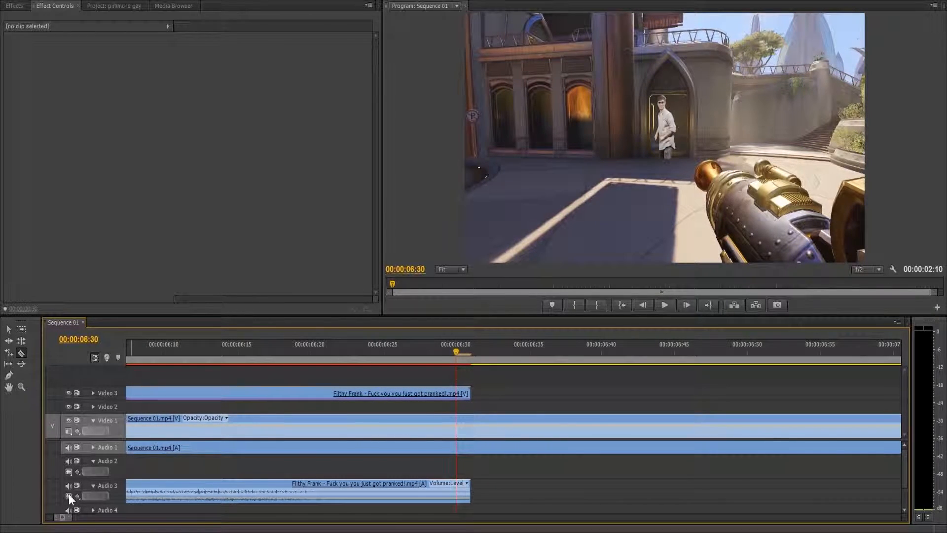
{"action": "left_click", "coordinate": [85, 485]}
{"action": "left_click", "coordinate": [456, 391]}
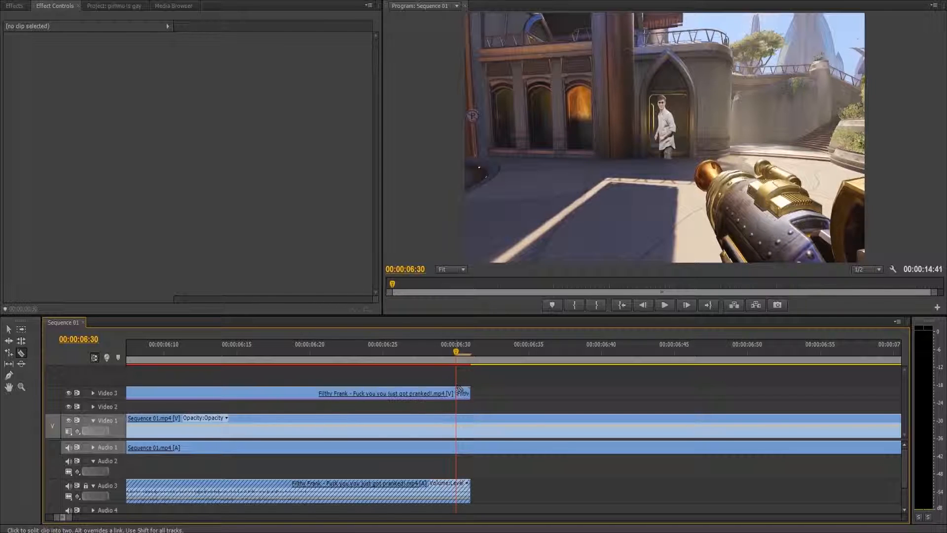
{"action": "key", "text": "v"}
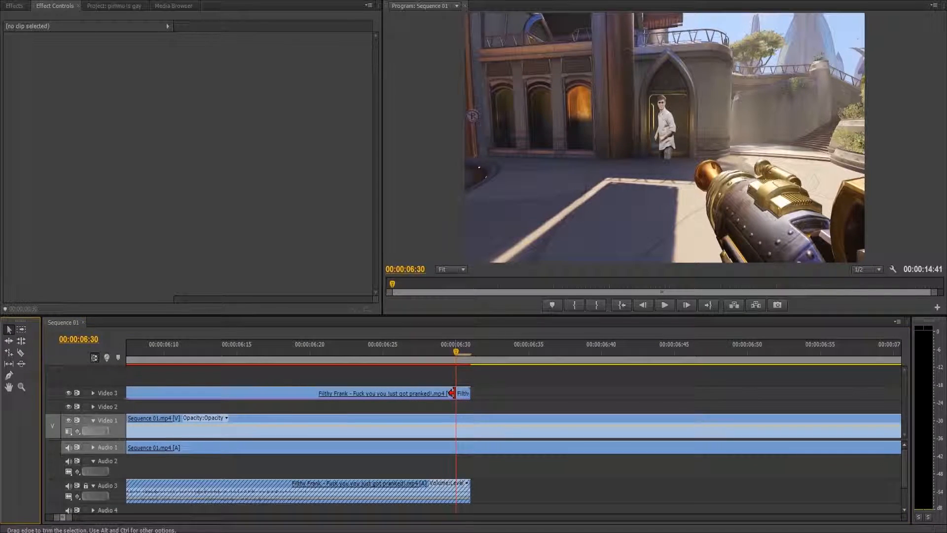
Step: Copy the split-off last frame and paste it repeatedly on Video 3 from 00:00:06:31 up to 00:00:07:06
{"action": "left_click", "coordinate": [452, 393]}
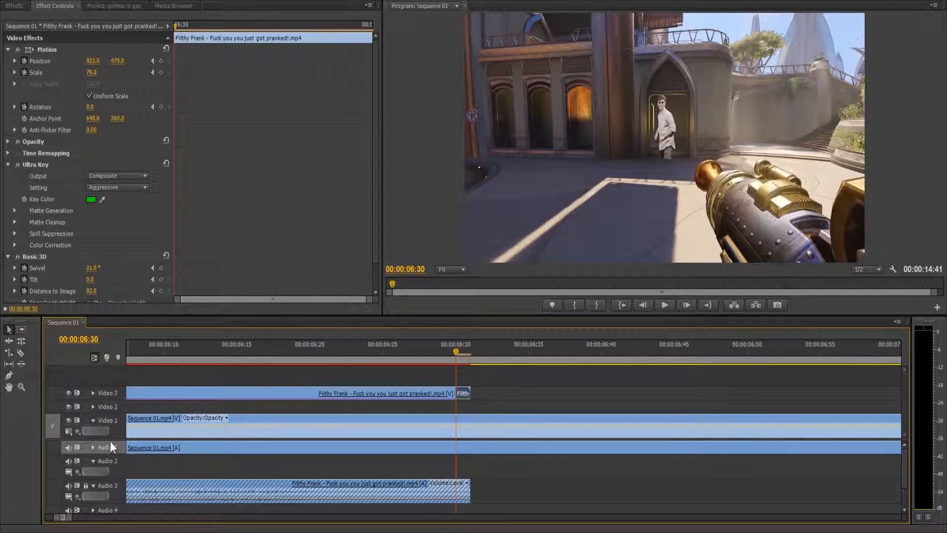
{"action": "left_click", "coordinate": [112, 447]}
{"action": "left_click", "coordinate": [114, 394]}
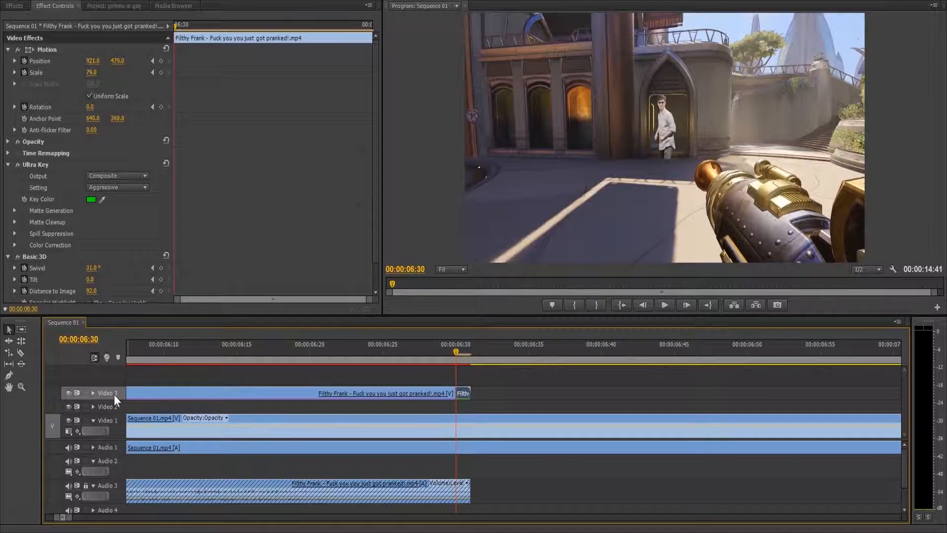
{"action": "left_click", "coordinate": [471, 349]}
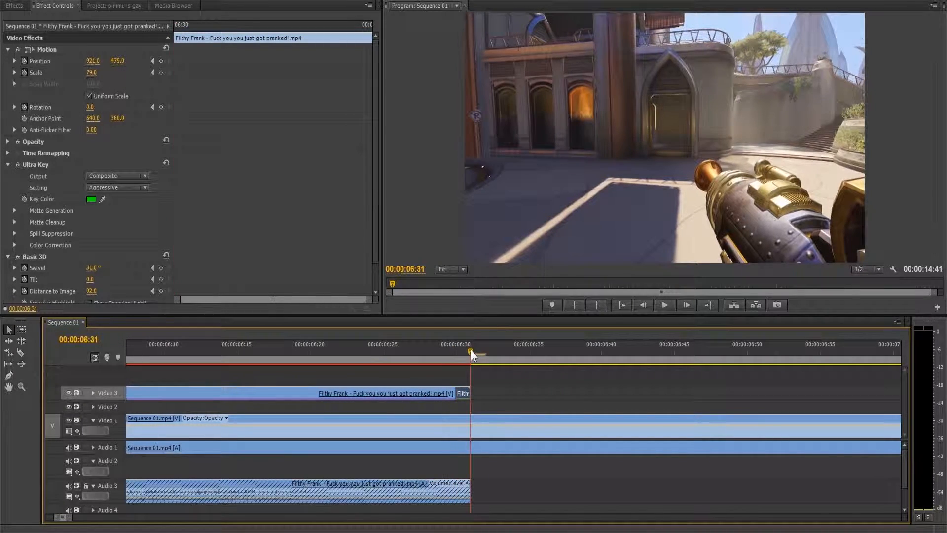
{"action": "key", "text": "ctrl+v"}
{"action": "key", "text": "ctrl+v"}
{"action": "key", "text": "ctrl+v"}
{"action": "key", "text": "ctrl+v"}
{"action": "key", "text": "ctrl+v"}
{"action": "key", "text": "ctrl+v"}
{"action": "key", "text": "ctrl+v"}
{"action": "key", "text": "ctrl+v"}
{"action": "key", "text": "ctrl+v"}
{"action": "key", "text": "ctrl+v"}
{"action": "key", "text": "ctrl+v"}
{"action": "key", "text": "ctrl+v"}
{"action": "key", "text": "ctrl+v"}
{"action": "key", "text": "ctrl+v"}
{"action": "key", "text": "ctrl+v"}
{"action": "key", "text": "ctrl+v"}
{"action": "key", "text": "ctrl+v"}
{"action": "key", "text": "ctrl+v"}
{"action": "key", "text": "ctrl+v"}
{"action": "key", "text": "ctrl+v"}
{"action": "key", "text": "ctrl+v"}
{"action": "key", "text": "ctrl+v"}
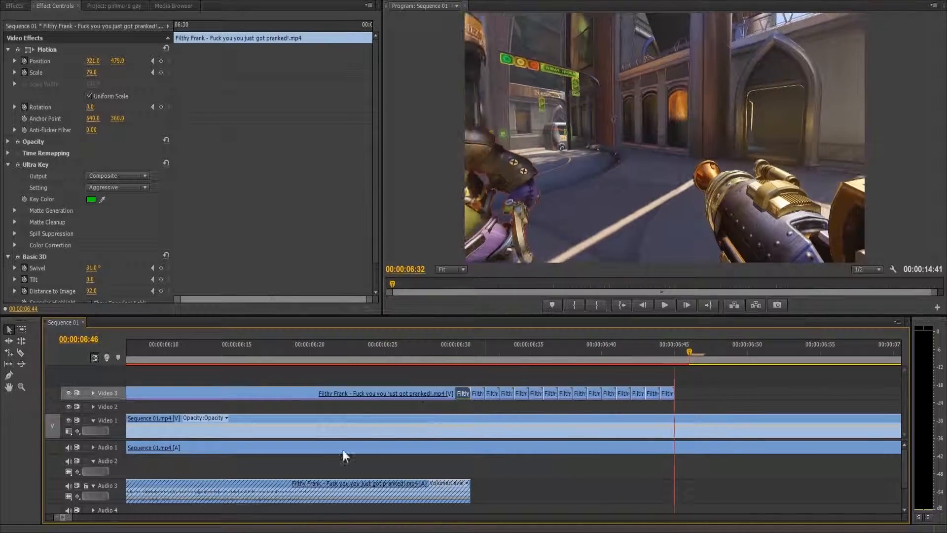
{"action": "key", "text": "ctrl+v"}
{"action": "key", "text": "ctrl+v"}
{"action": "key", "text": "ctrl+v"}
{"action": "key", "text": "ctrl+v"}
{"action": "key", "text": "ctrl+v"}
{"action": "key", "text": "ctrl+v"}
{"action": "key", "text": "ctrl+v"}
{"action": "key", "text": "ctrl+v"}
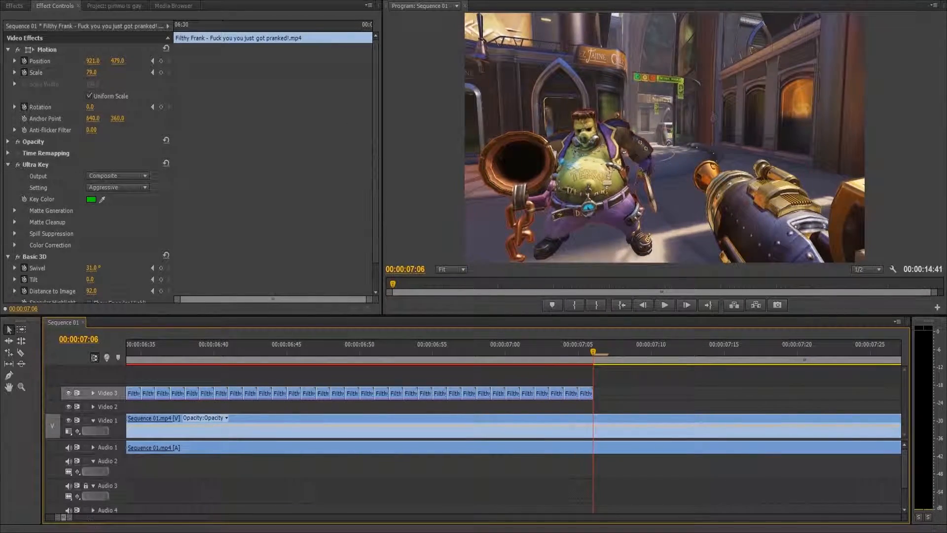
Step: Nest all the single-frame copies on Video 3 into one sequence and scrub back to 00:00:05:59
{"action": "mouse_move", "coordinate": [69, 518]}
{"action": "left_mouse_down"}
{"action": "mouse_move", "coordinate": [120, 526]}
{"action": "mouse_move", "coordinate": [77, 525]}
{"action": "mouse_move", "coordinate": [83, 518]}
{"action": "left_mouse_up"}
{"action": "left_click_drag", "start_coordinate": [529, 388], "coordinate": [329, 408]}
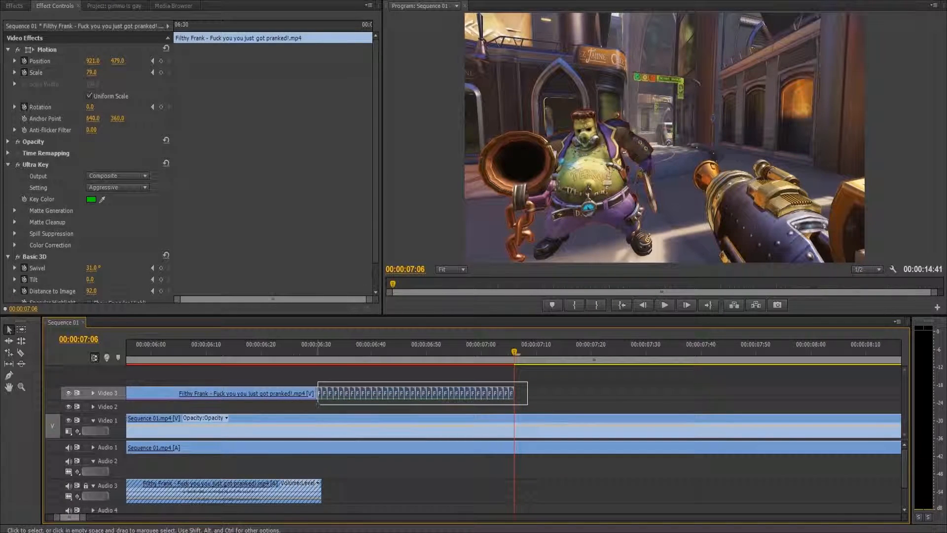
{"action": "right_click", "coordinate": [330, 395]}
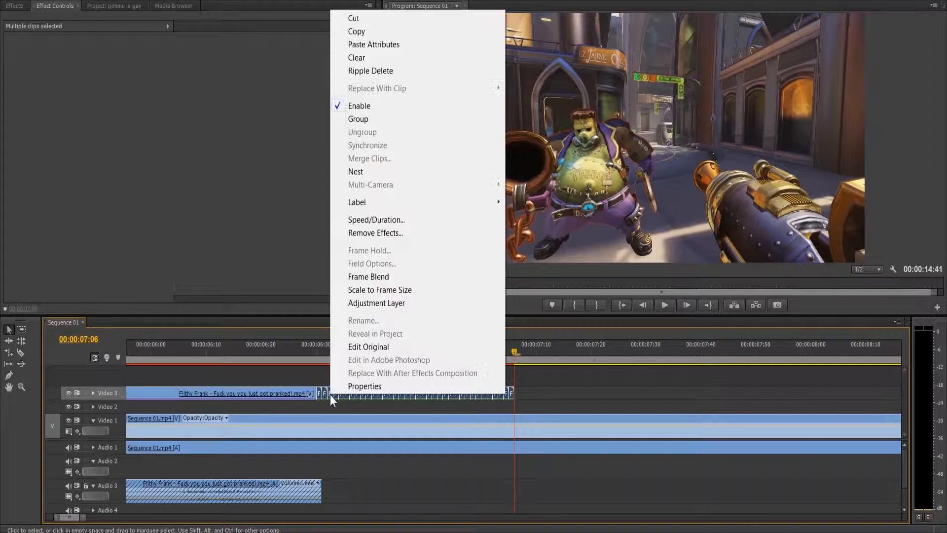
{"action": "left_click", "coordinate": [397, 170]}
{"action": "left_click", "coordinate": [382, 351]}
{"action": "left_click_drag", "start_coordinate": [83, 516], "coordinate": [92, 518]}
{"action": "left_click", "coordinate": [391, 353]}
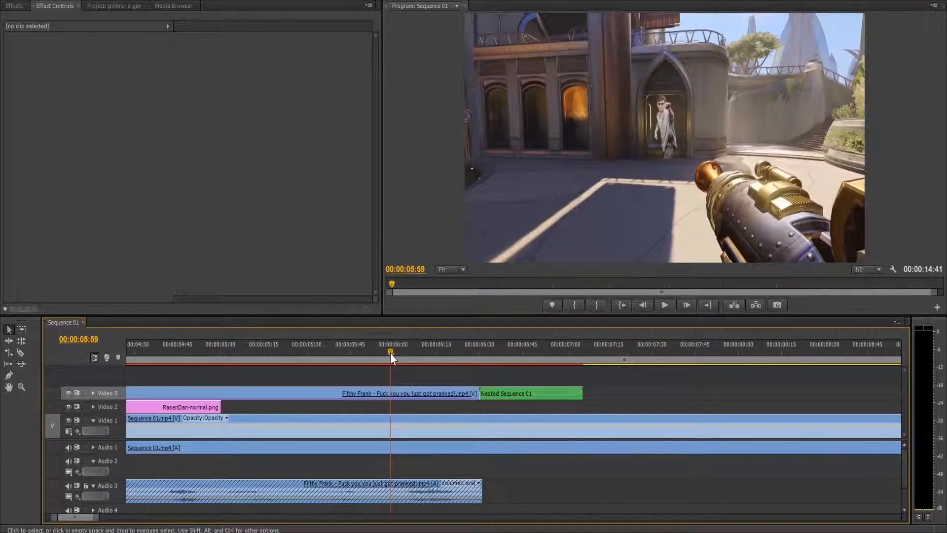
Step: Animate the nested sequence's horizontal Position from 960 at its start to the clip's end, following the doorway, and scrub through the motion
{"action": "left_click", "coordinate": [503, 393]}
{"action": "key", "text": "space"}
{"action": "left_click_drag", "start_coordinate": [309, 52], "coordinate": [349, 52]}
{"action": "left_click_drag", "start_coordinate": [100, 62], "coordinate": [700, 61]}
{"action": "left_click_drag", "start_coordinate": [340, 26], "coordinate": [297, 34]}
{"action": "left_click_drag", "start_coordinate": [348, 61], "coordinate": [380, 75]}
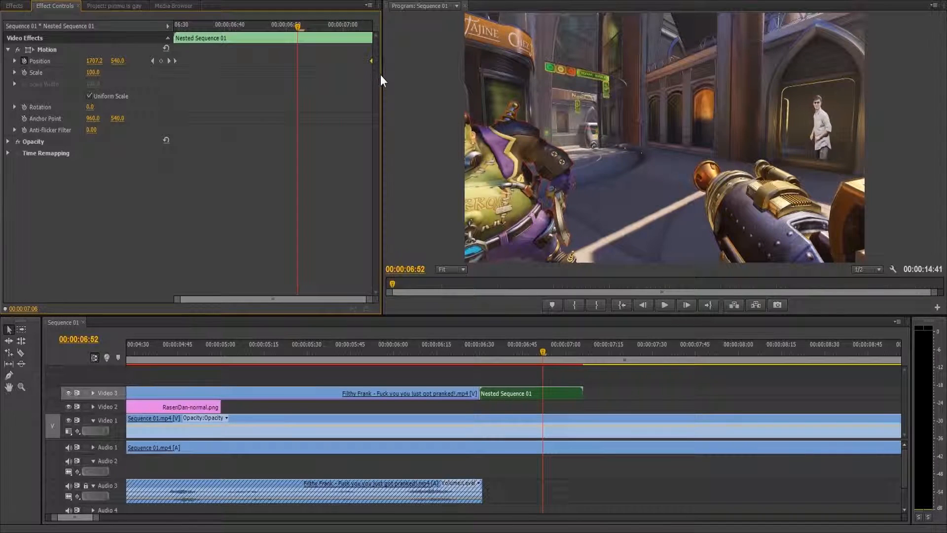
{"action": "left_click_drag", "start_coordinate": [318, 25], "coordinate": [206, 60]}
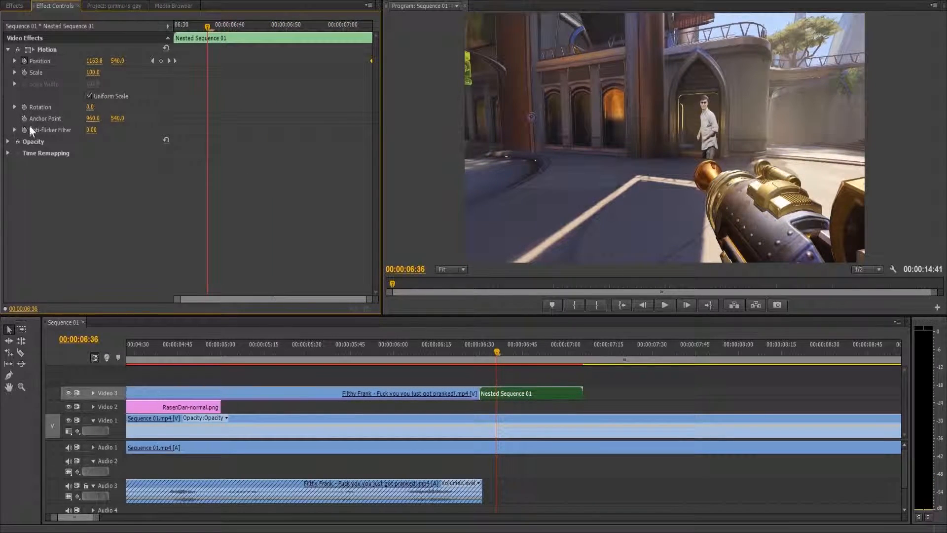
Step: Apply Basic 3D to the nested sequence and enable keyframing at 00:00:06:30 for its Scale, Swivel, Tilt and Distance to Image
{"action": "left_click", "coordinate": [11, 7]}
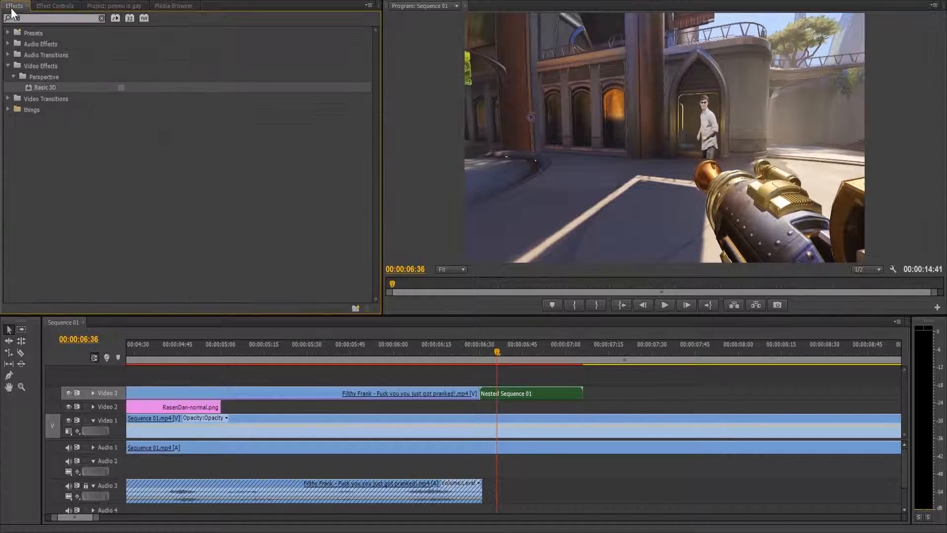
{"action": "left_click_drag", "start_coordinate": [38, 87], "coordinate": [501, 396]}
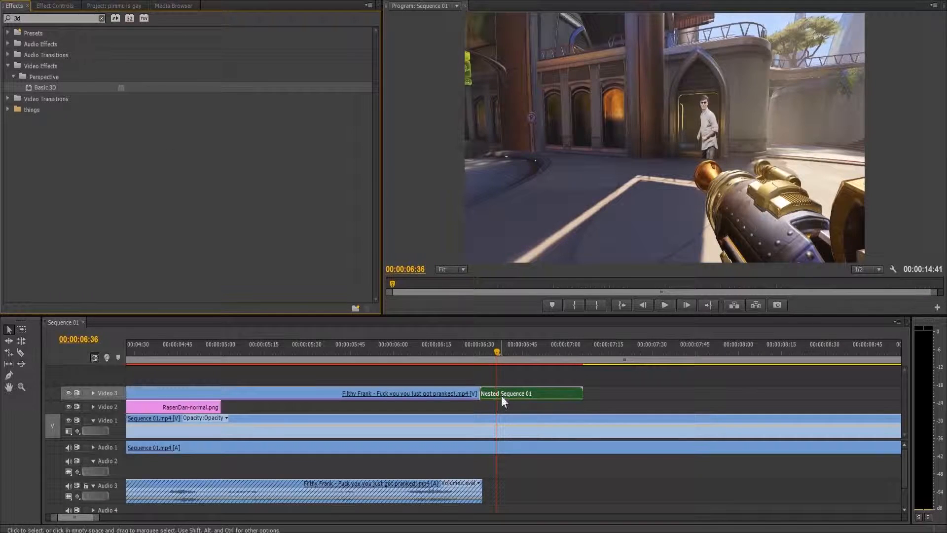
{"action": "left_click", "coordinate": [46, 5]}
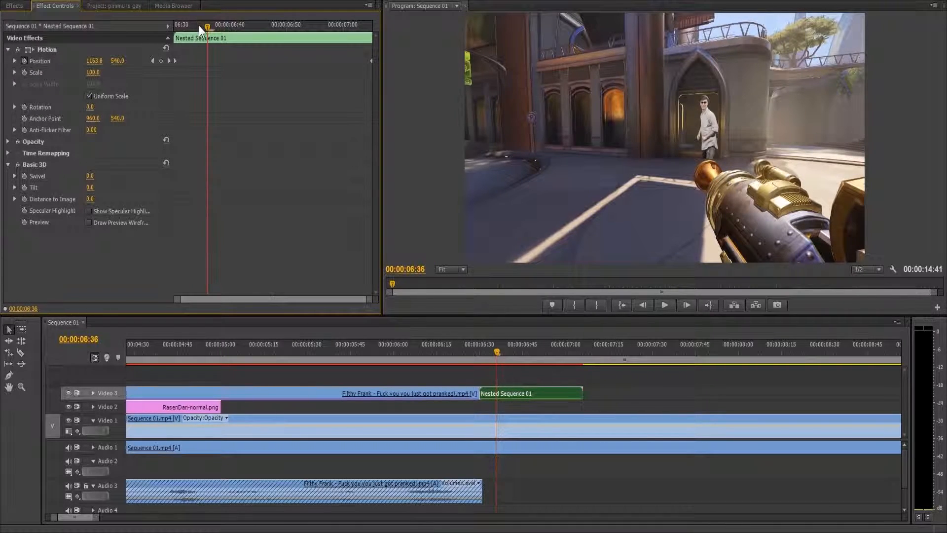
{"action": "left_click_drag", "start_coordinate": [199, 25], "coordinate": [58, 104]}
{"action": "left_click", "coordinate": [24, 175]}
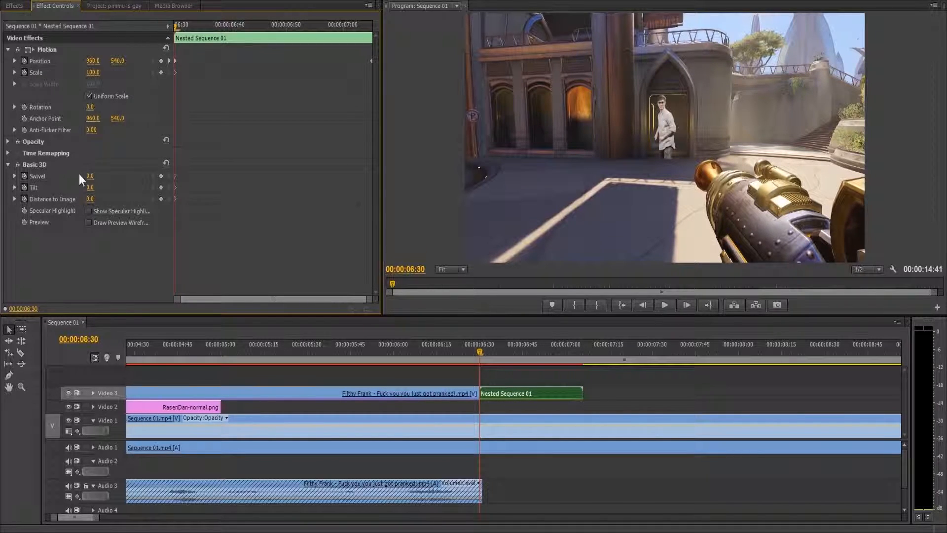
Step: Keyframe the nested sequence's Swivel at -29° and Distance to Image at -16 at 00:00:06:51, and adjust its Position at 00:00:07:01
{"action": "left_click_drag", "start_coordinate": [176, 35], "coordinate": [288, 46]}
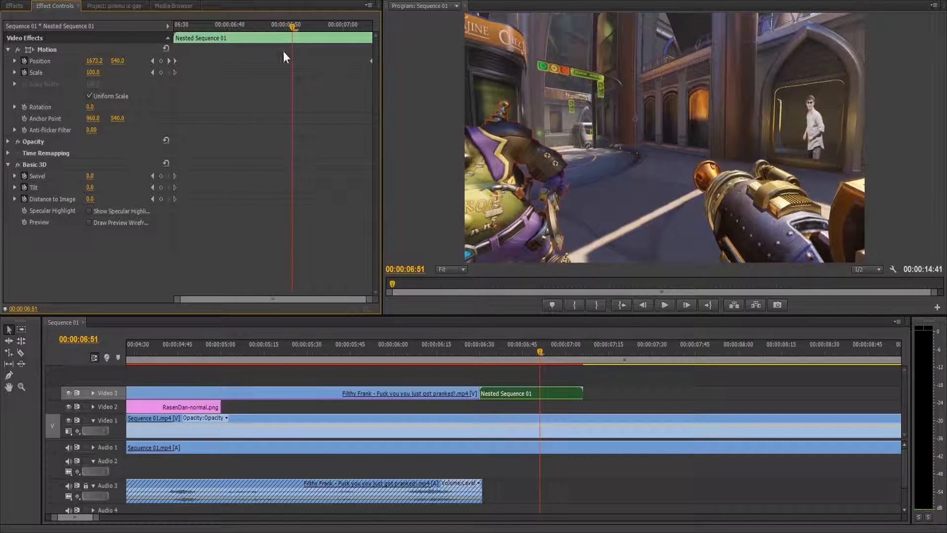
{"action": "left_click_drag", "start_coordinate": [95, 178], "coordinate": [82, 199]}
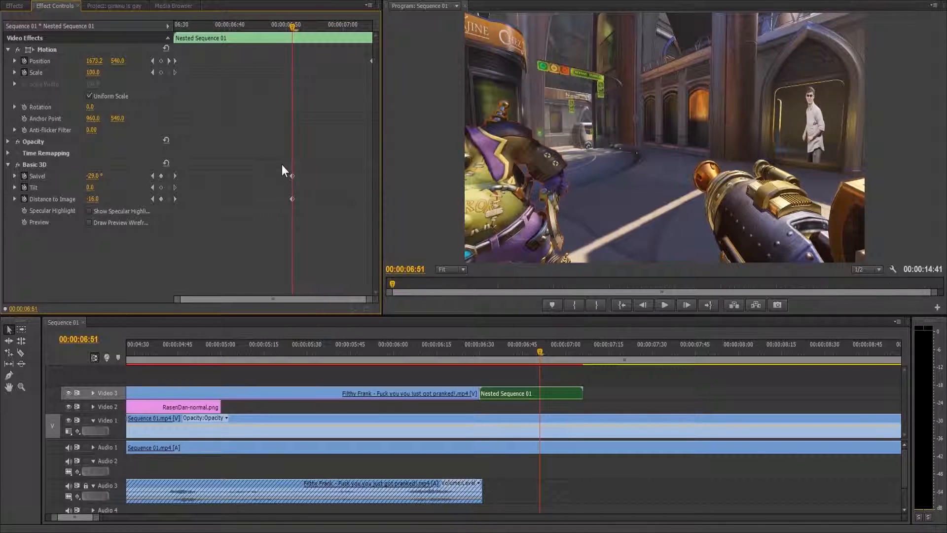
{"action": "left_click_drag", "start_coordinate": [293, 27], "coordinate": [346, 40]}
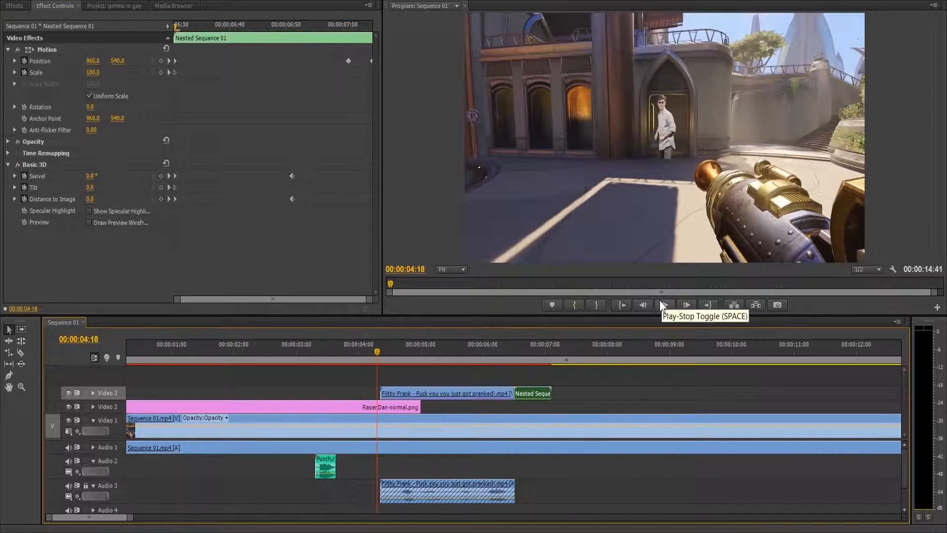
Step: Play the edited sequence from its beginning to review it, stopping at 00:00:02:21
{"action": "left_click", "coordinate": [661, 302]}
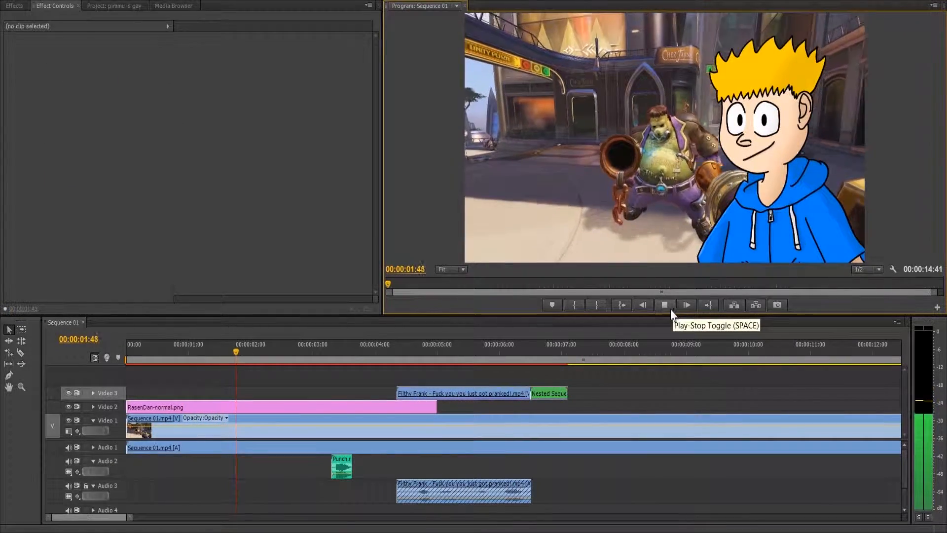
{"action": "left_click", "coordinate": [668, 308]}
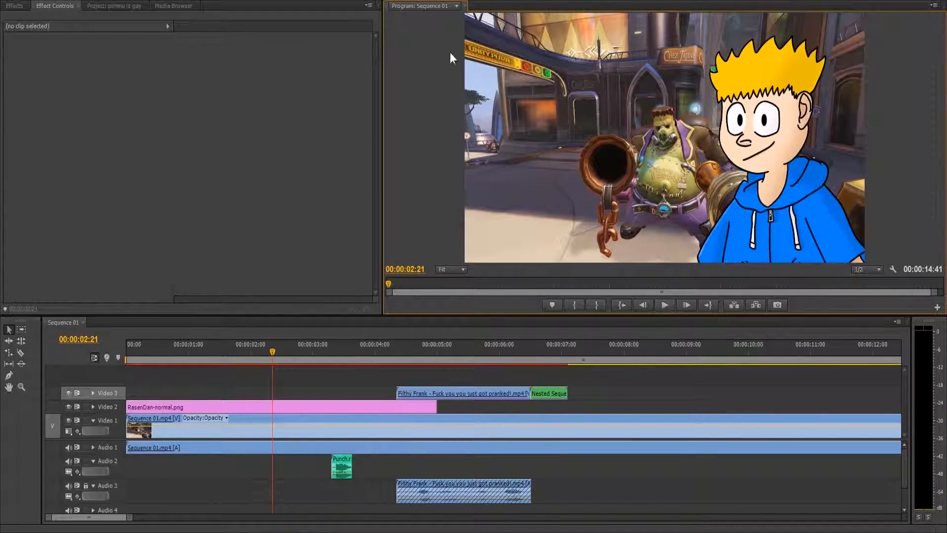
Step: Create a new 1920×1080 title named Title 01 and resize the title editor and its styles area to fit the screen
{"action": "left_click", "coordinate": [120, 4]}
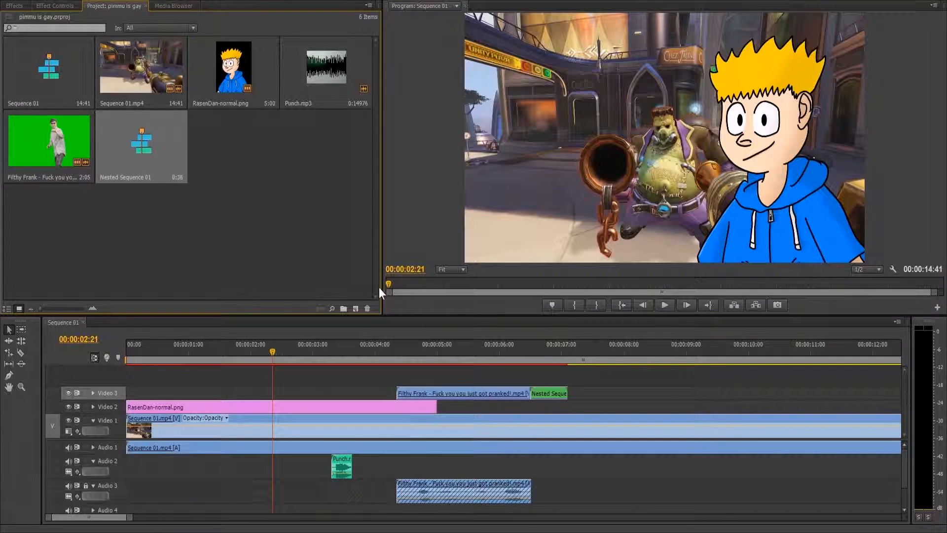
{"action": "left_click", "coordinate": [352, 307]}
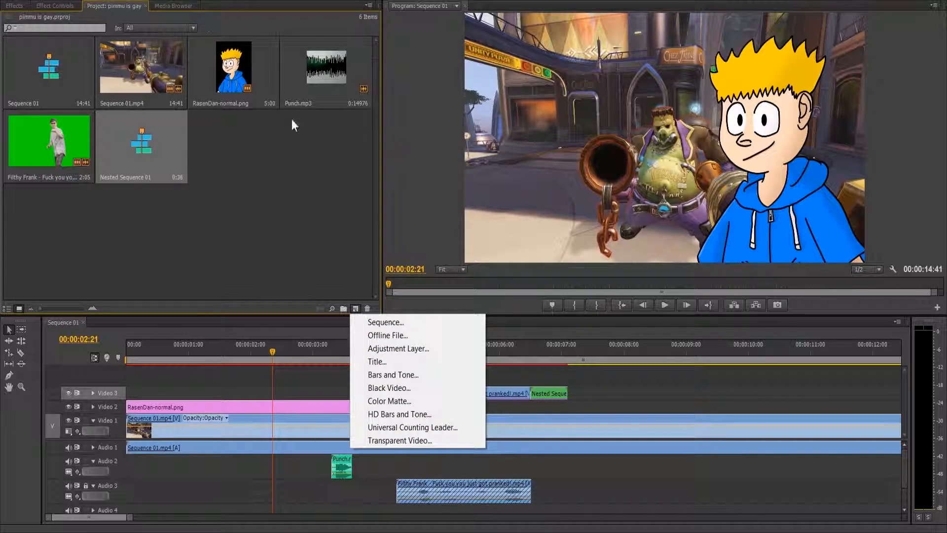
{"action": "left_click", "coordinate": [377, 361]}
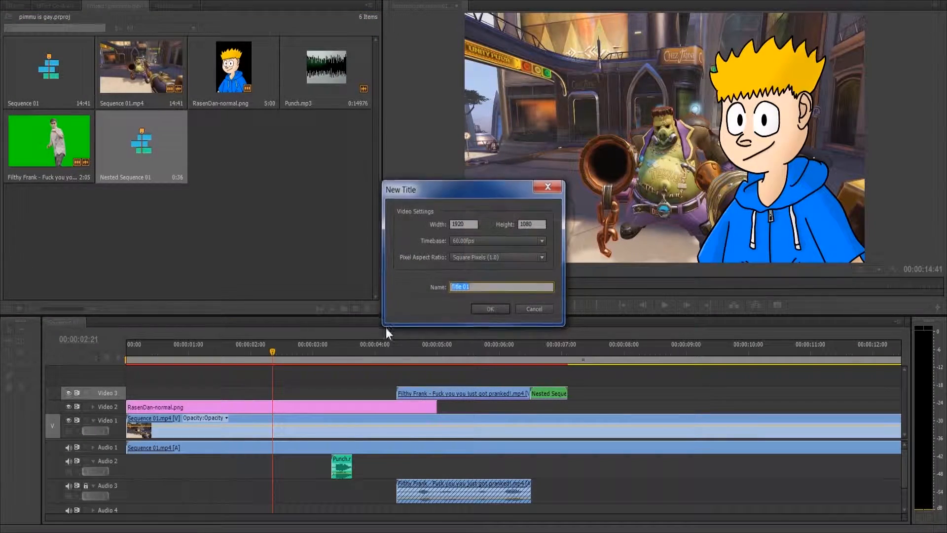
{"action": "left_click", "coordinate": [507, 309]}
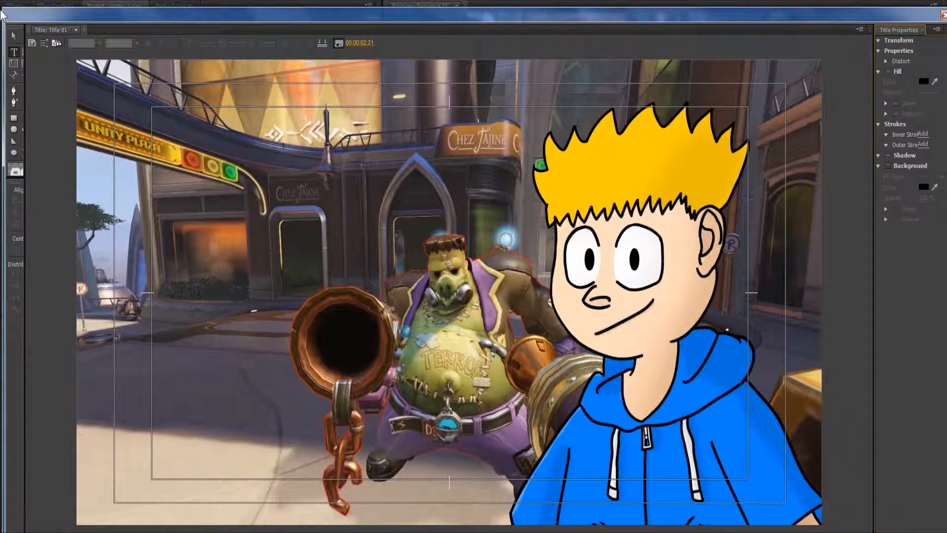
{"action": "left_click_drag", "start_coordinate": [3, 4], "coordinate": [242, 38]}
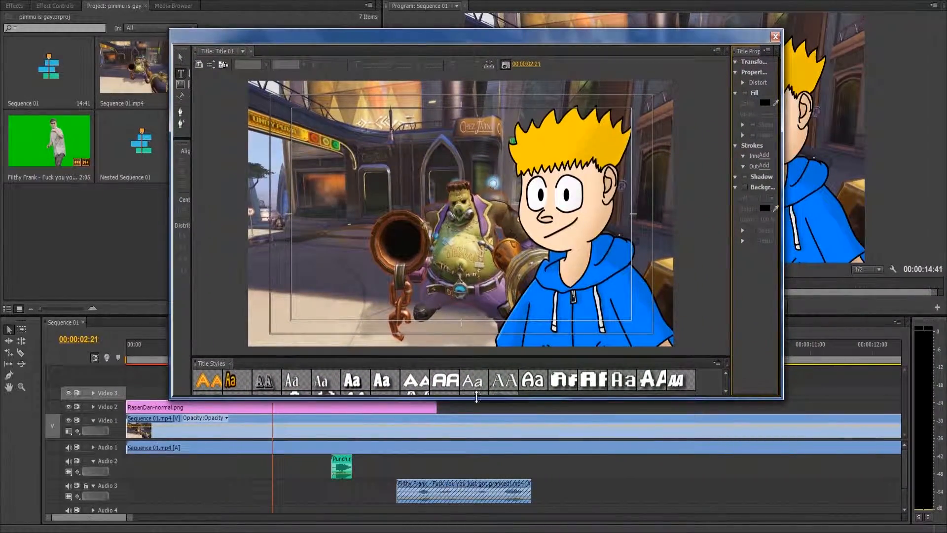
{"action": "left_click_drag", "start_coordinate": [476, 396], "coordinate": [477, 507]}
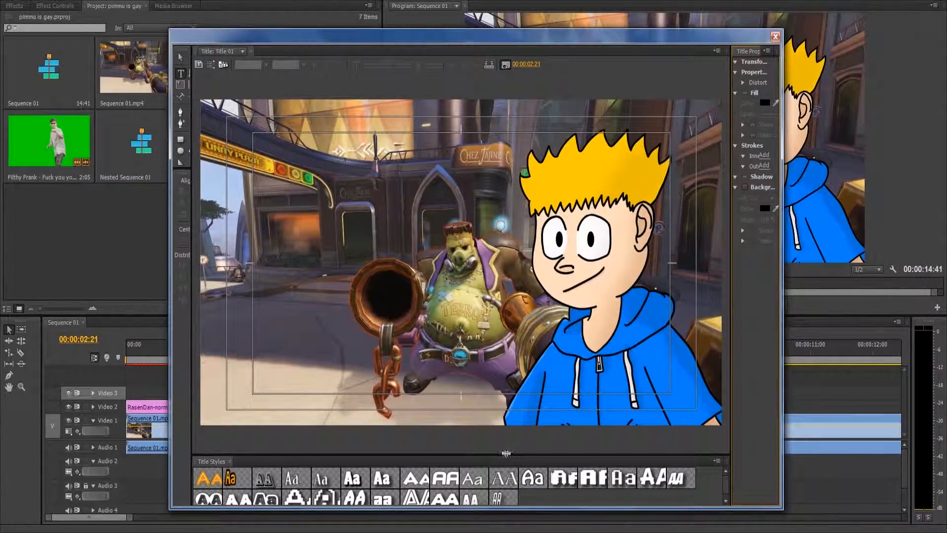
{"action": "left_click_drag", "start_coordinate": [509, 453], "coordinate": [526, 395]}
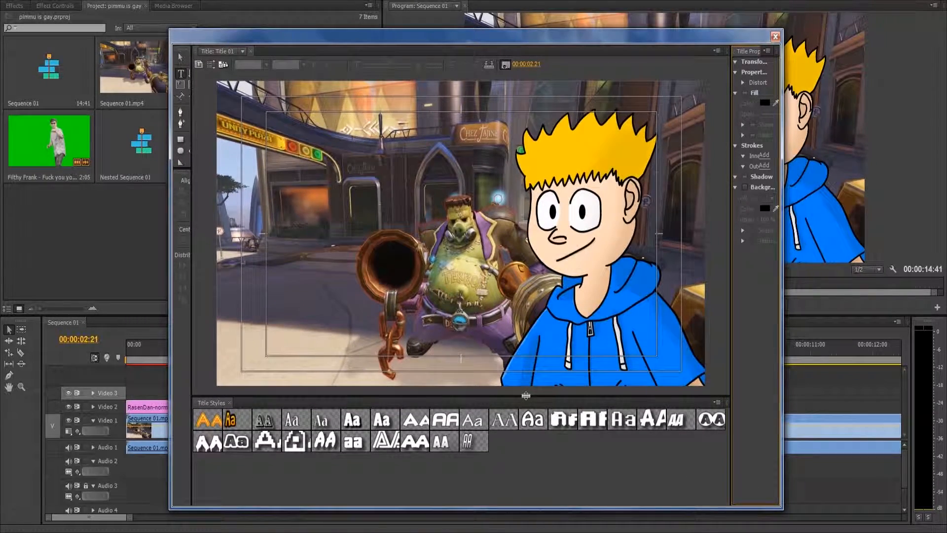
Step: Add the text "OVERWATCH HERE" along the lower edge of the frame in the Union Gray Super-Italic font
{"action": "left_click", "coordinate": [247, 353]}
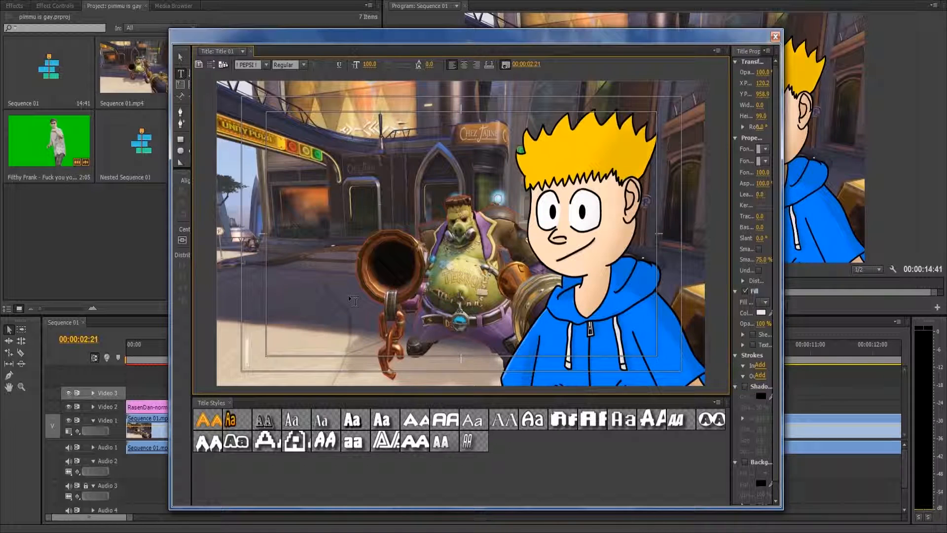
{"action": "type", "text": "OVER"}
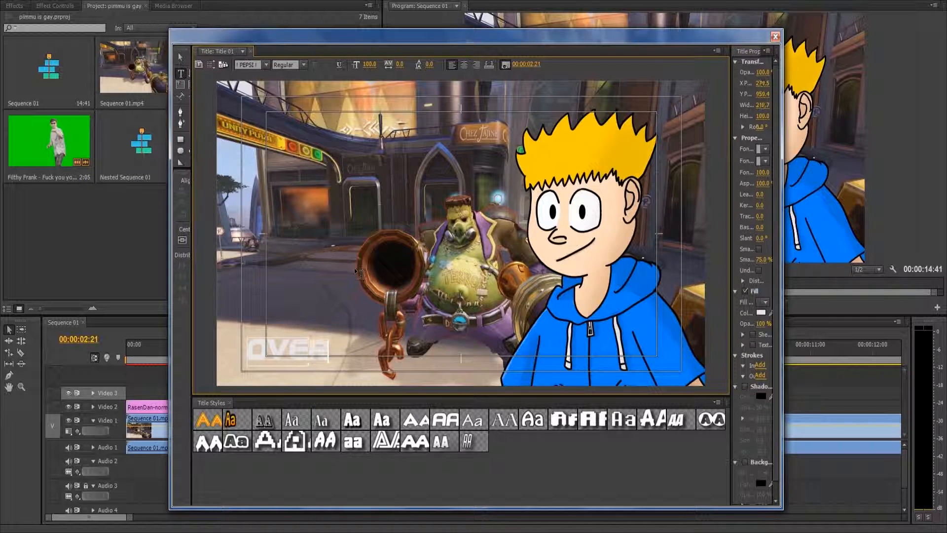
{"action": "type", "text": "WATCH"}
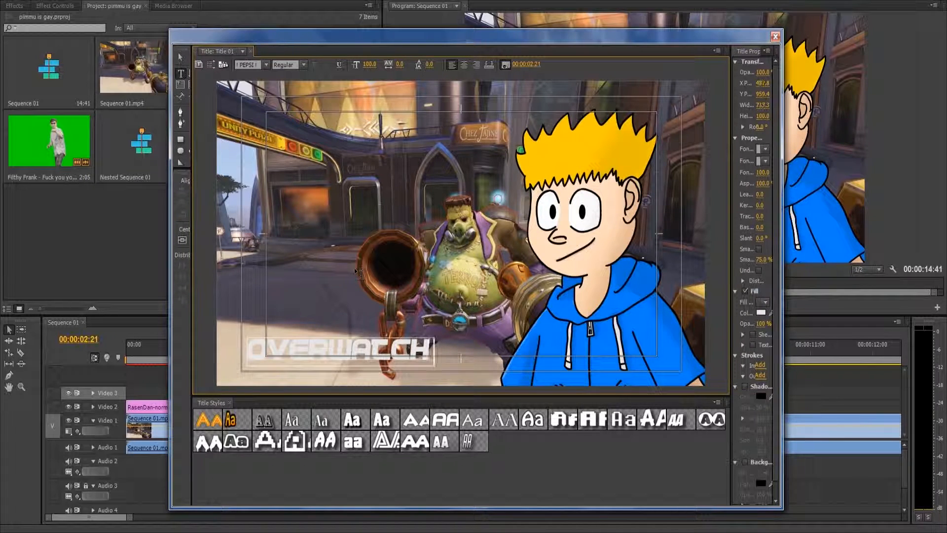
{"action": "type", "text": " HERE"}
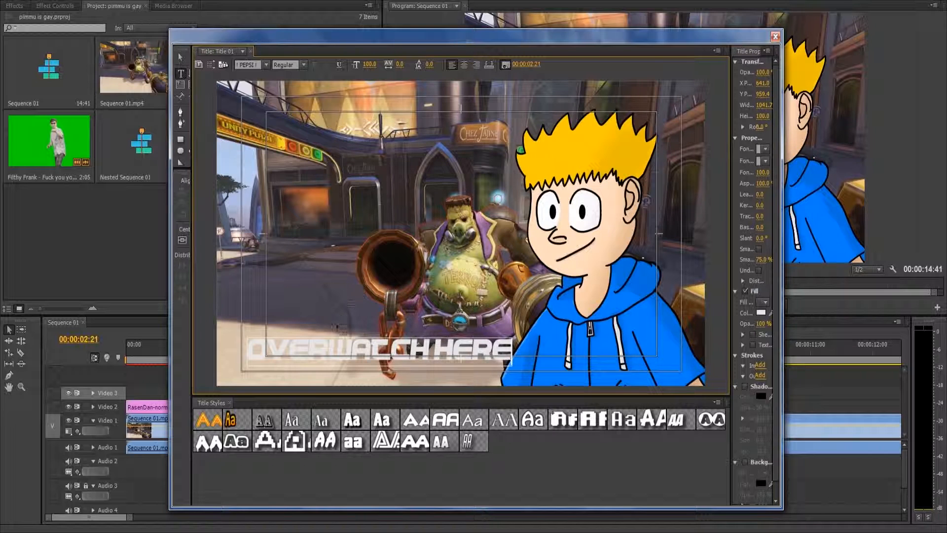
{"action": "left_click", "coordinate": [252, 65]}
{"action": "scroll", "coordinate": [290, 116], "scroll_direction": "down", "scroll_amount": 5}
{"action": "scroll", "coordinate": [290, 116], "scroll_direction": "down", "scroll_amount": 10}
{"action": "left_click", "coordinate": [308, 183]}
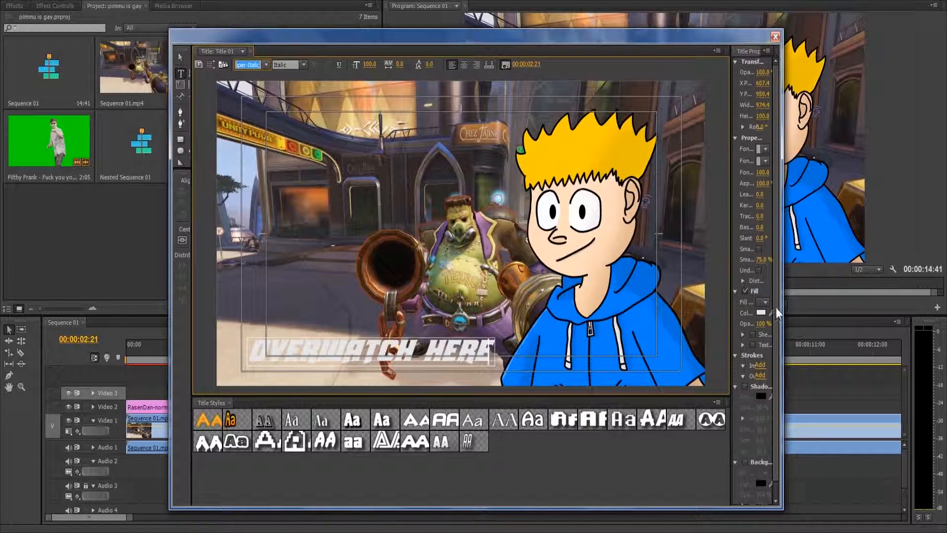
Step: Widen the title editor to show the full text properties, enlarge the text to font size 187 and centre it horizontally
{"action": "left_click_drag", "start_coordinate": [783, 312], "coordinate": [895, 316]}
{"action": "left_click_drag", "start_coordinate": [831, 317], "coordinate": [725, 321]}
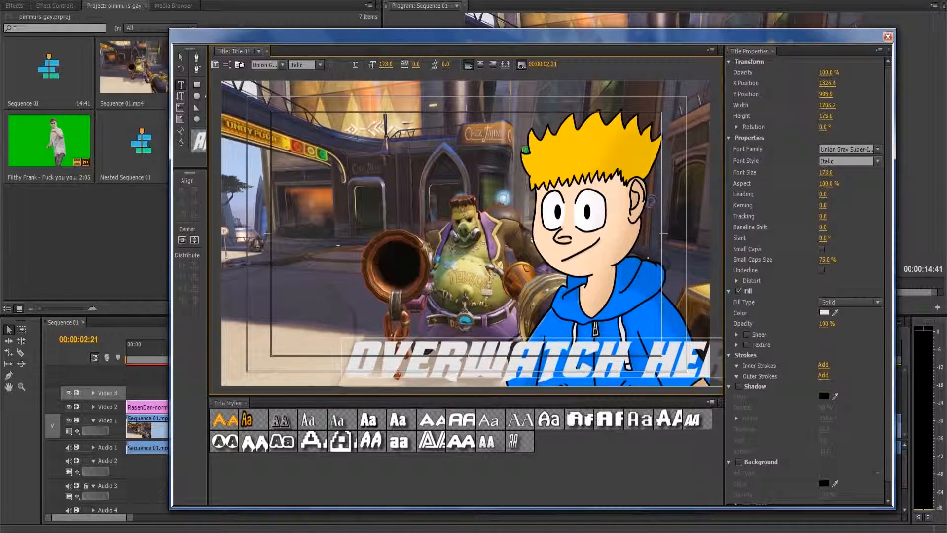
{"action": "left_click", "coordinate": [195, 240]}
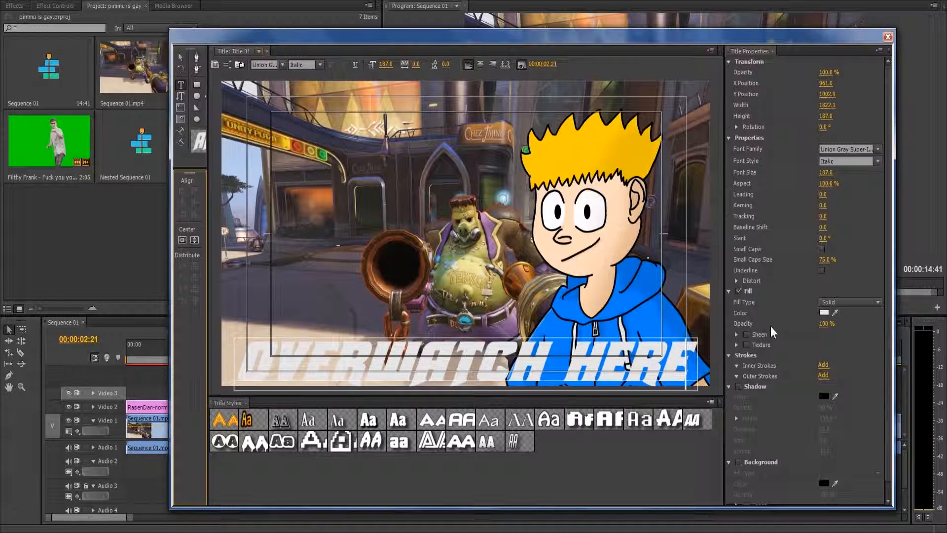
Step: Give the title text a black shadow with 100% opacity, 0 distance and size 27, and a green-to-yellow Linear Gradient fill
{"action": "left_click", "coordinate": [738, 387]}
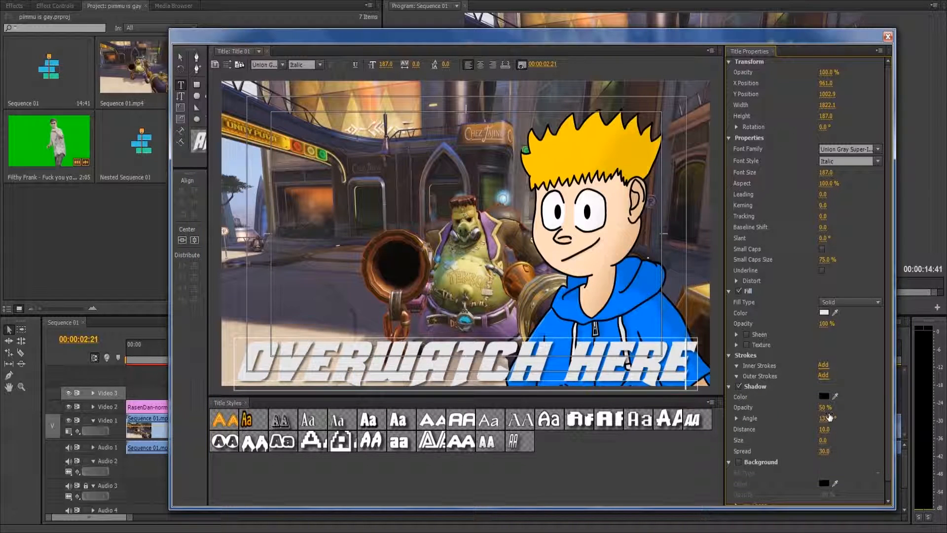
{"action": "left_click_drag", "start_coordinate": [823, 409], "coordinate": [848, 408]}
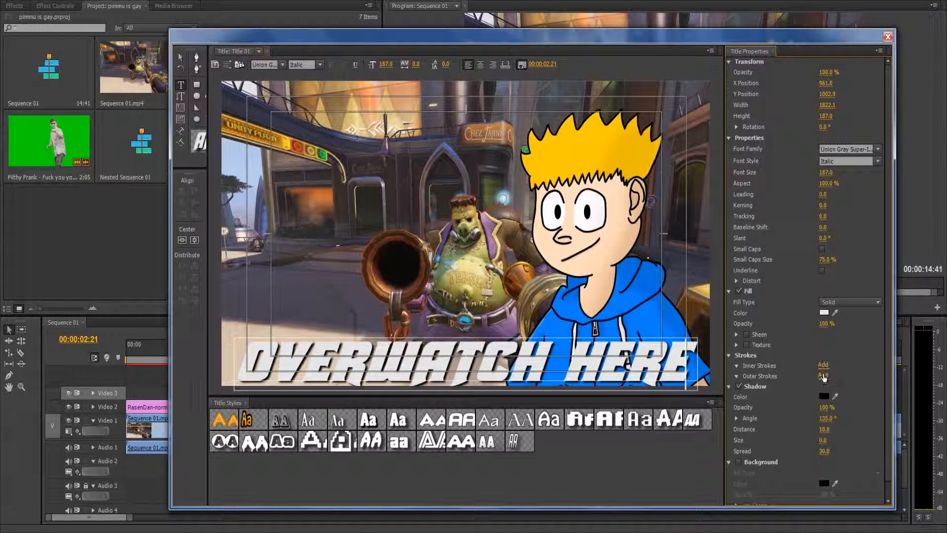
{"action": "left_click", "coordinate": [835, 302]}
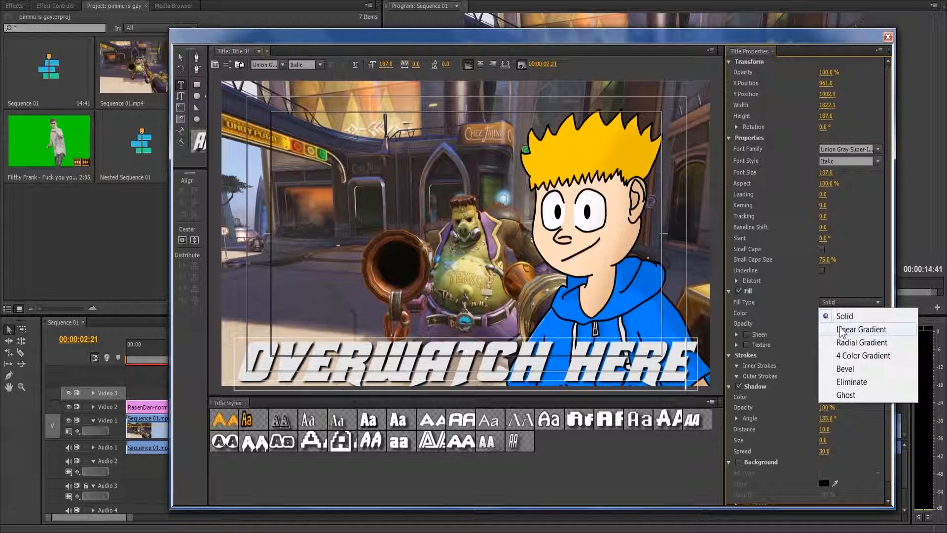
{"action": "left_click", "coordinate": [821, 328]}
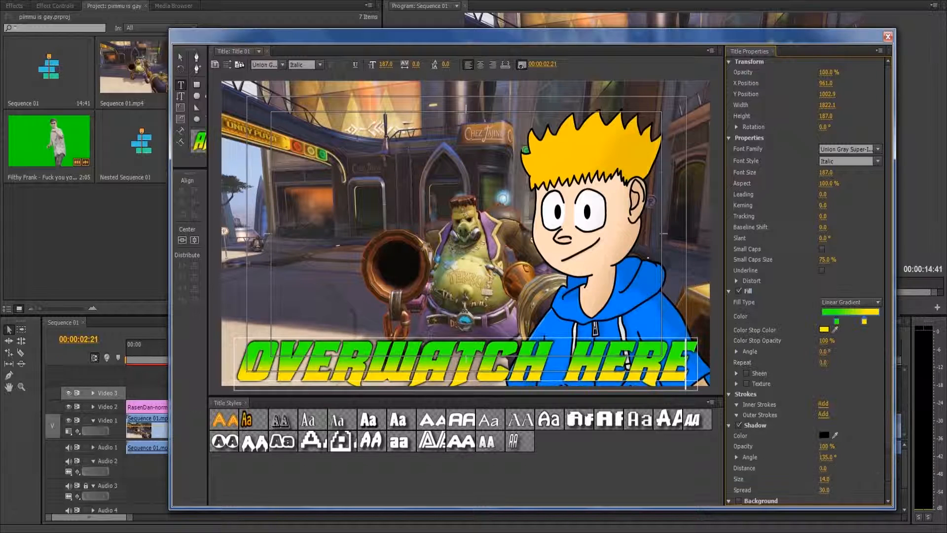
{"action": "left_click_drag", "start_coordinate": [823, 479], "coordinate": [827, 478]}
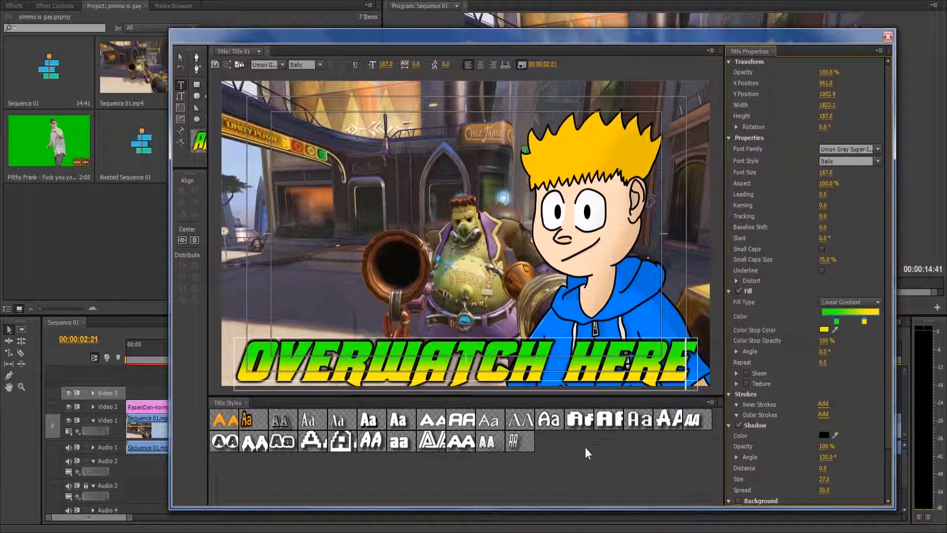
Step: Delete and retype the leading "OVE" of the title text, and centre the text horizontally again
{"action": "left_click", "coordinate": [342, 373]}
{"action": "key", "text": "BackSpace"}
{"action": "key", "text": "BackSpace"}
{"action": "key", "text": "BackSpace"}
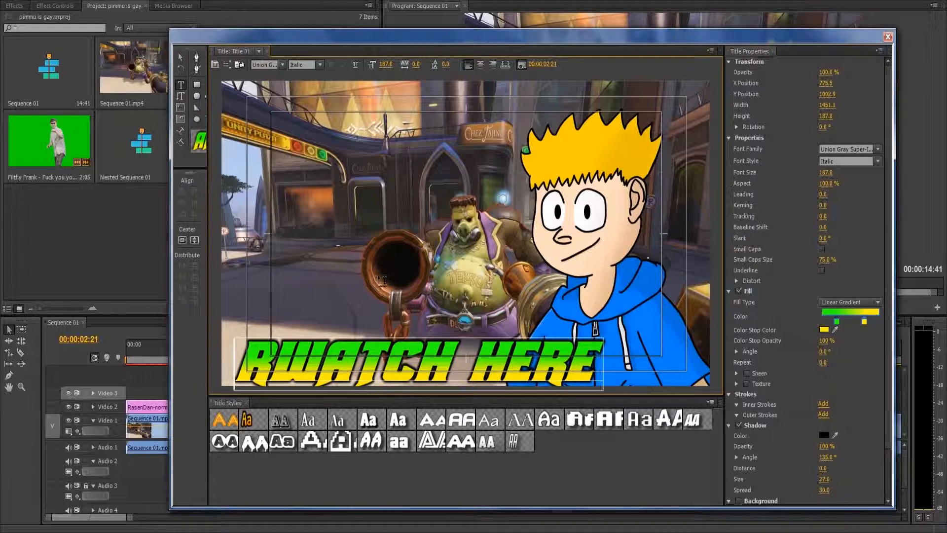
{"action": "type", "text": "OV"}
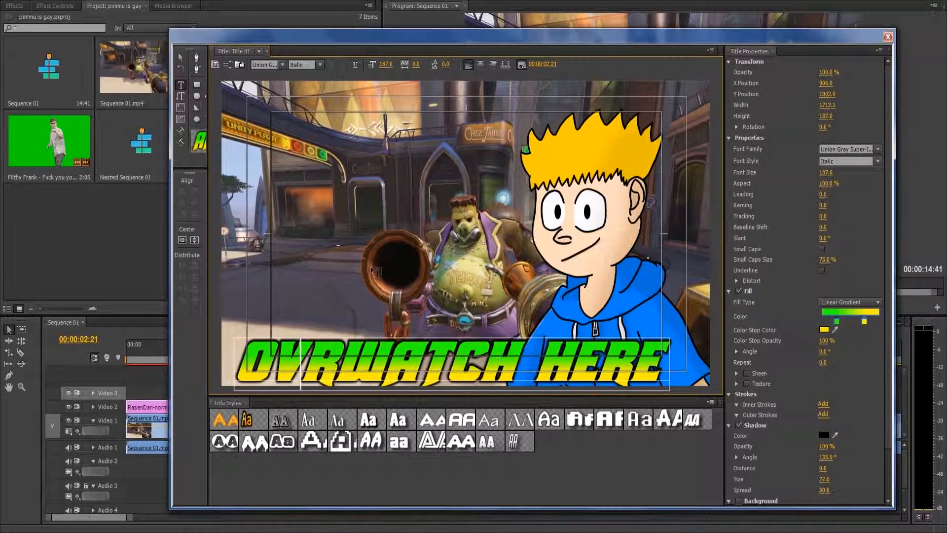
{"action": "type", "text": "E"}
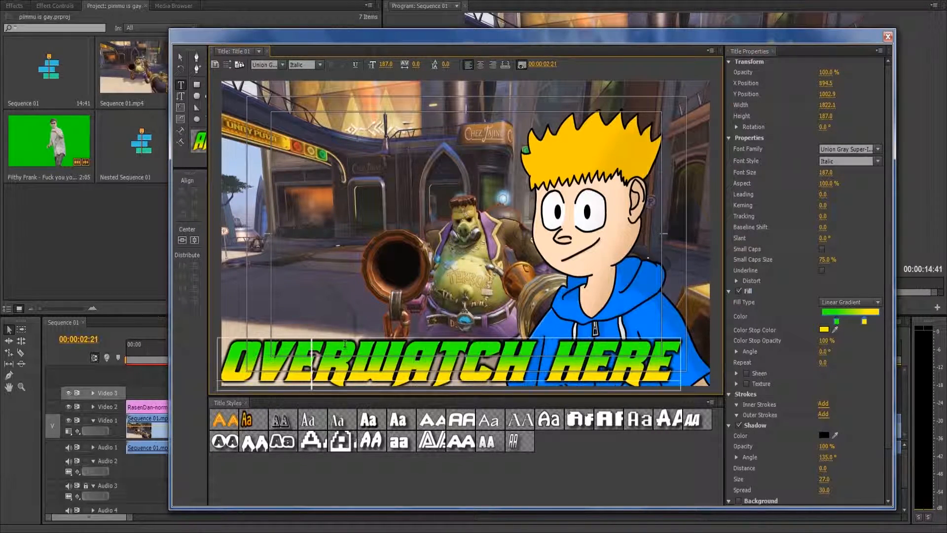
{"action": "left_click", "coordinate": [182, 240]}
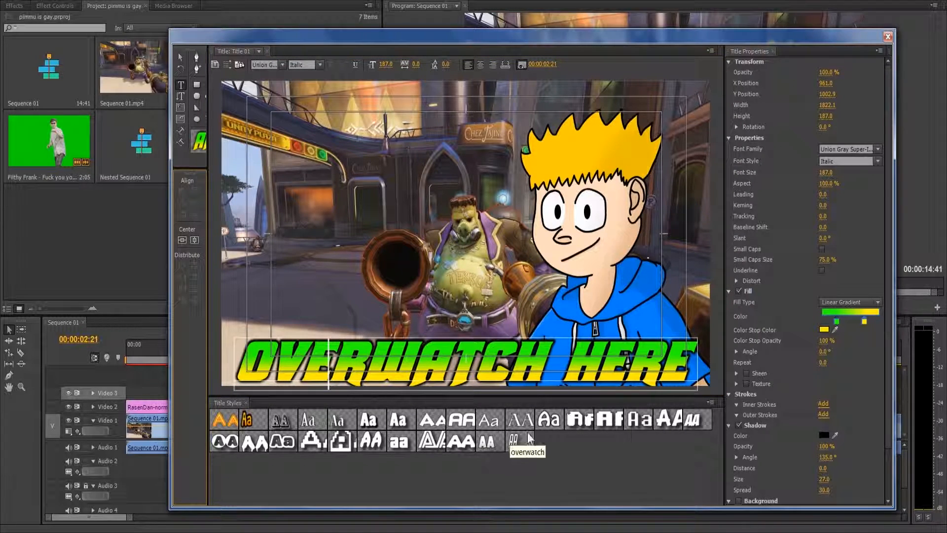
Step: Save the title text's look as a new title style named "horizo23" and close the title editor
{"action": "left_click", "coordinate": [711, 403]}
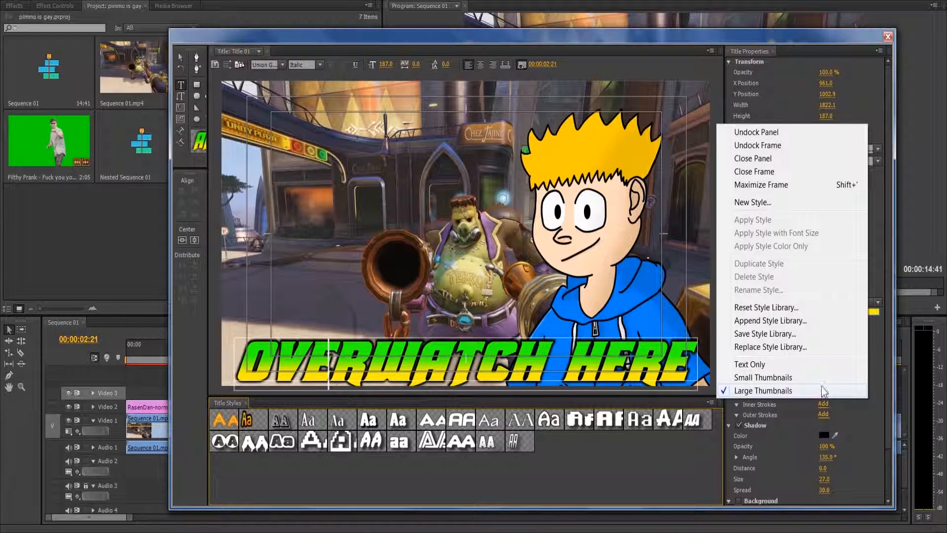
{"action": "left_click", "coordinate": [782, 202]}
{"action": "type", "text": "horizen"}
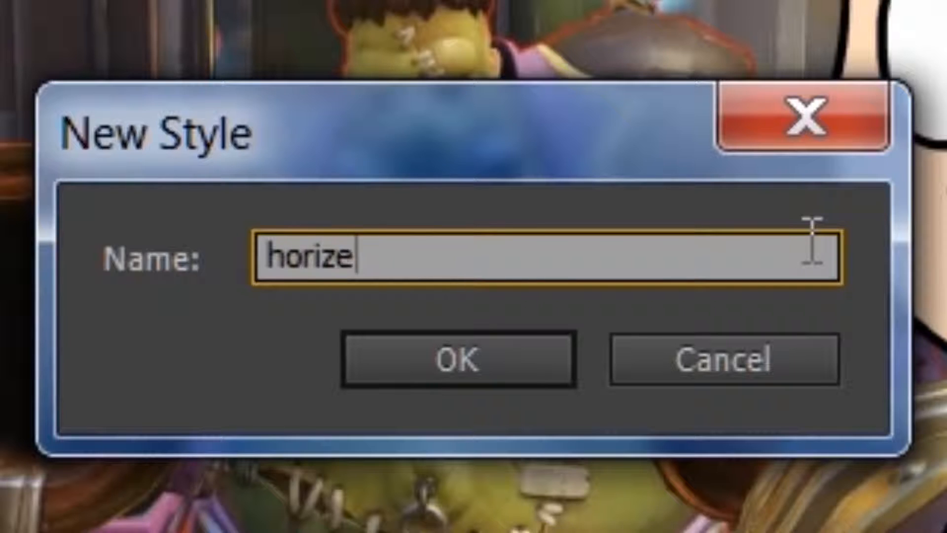
{"action": "key", "text": "BackSpace"}
{"action": "key", "text": "BackSpace"}
{"action": "type", "text": "o"}
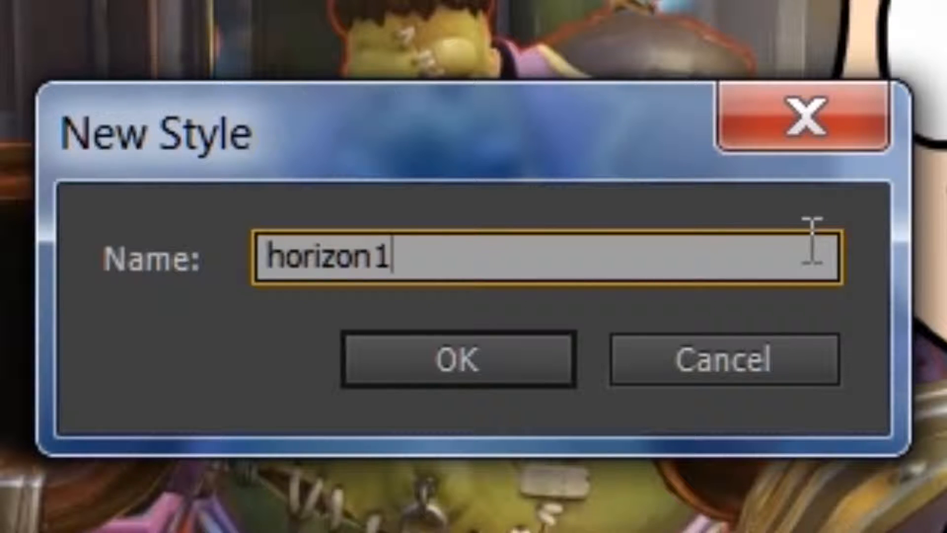
{"action": "type", "text": "23"}
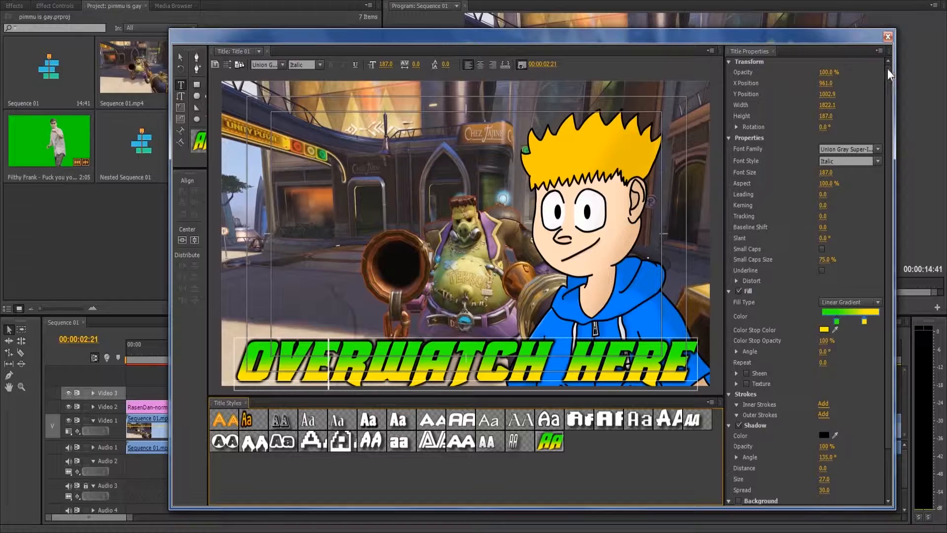
{"action": "left_click", "coordinate": [888, 37]}
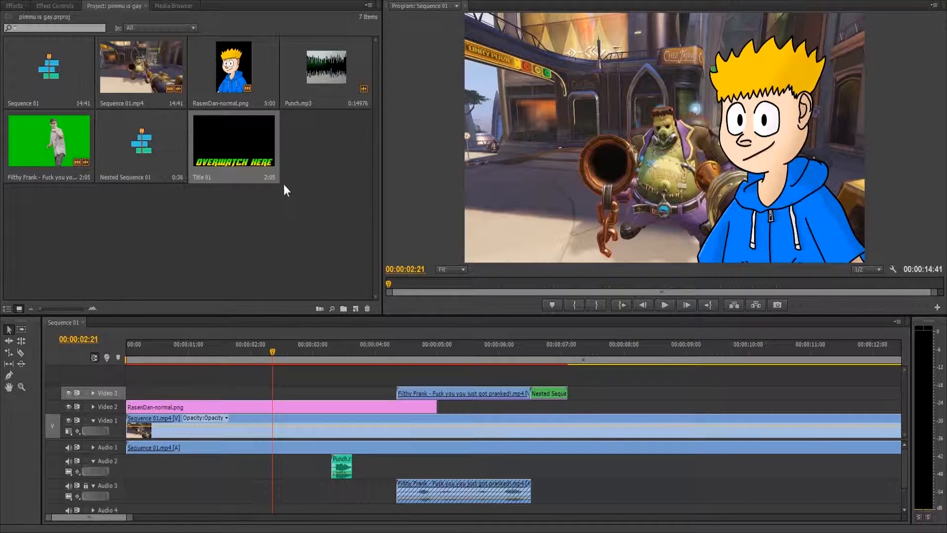
Step: Place Title 01 on Video 3 at about 00:00:02:05 and play the sequence before it, stopping at 00:00:01:11
{"action": "left_click_drag", "start_coordinate": [239, 163], "coordinate": [257, 393]}
{"action": "left_click", "coordinate": [235, 357]}
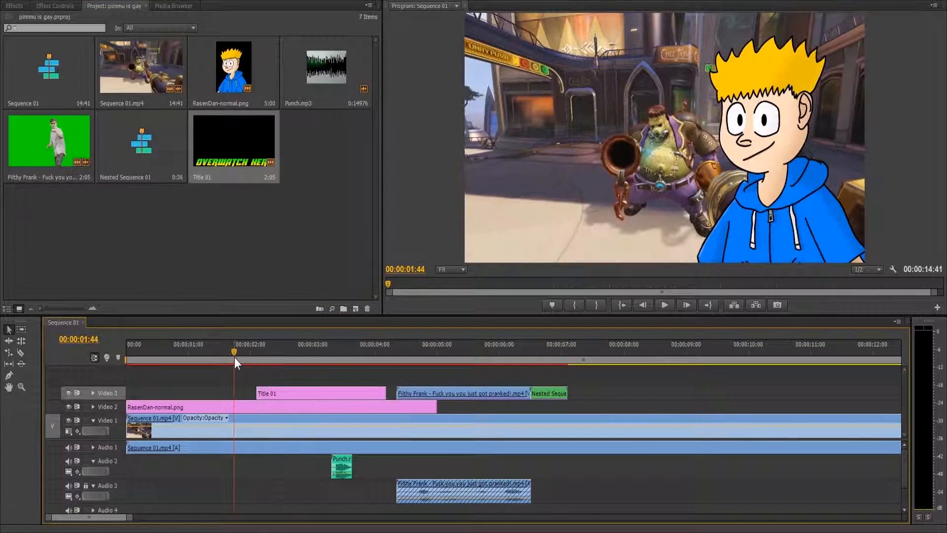
{"action": "left_click", "coordinate": [664, 305]}
{"action": "left_click", "coordinate": [171, 353]}
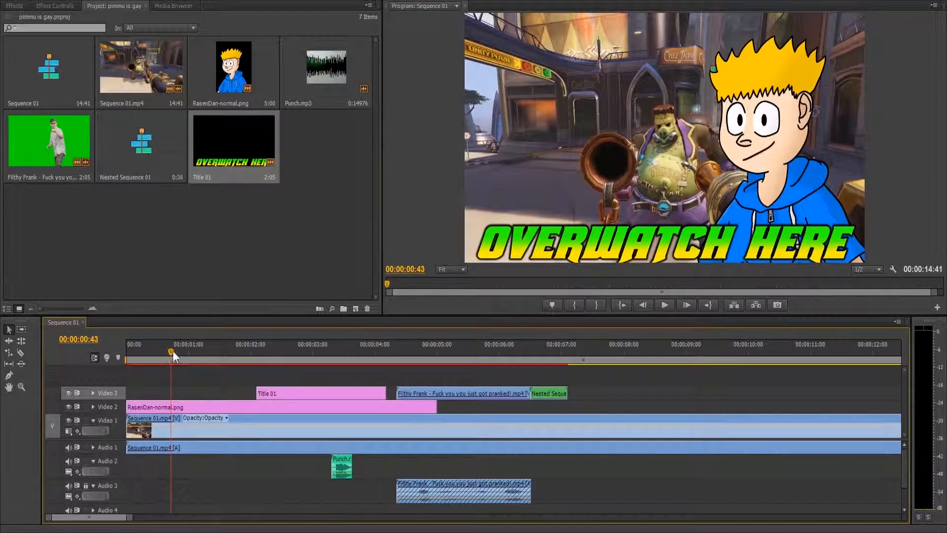
{"action": "left_click", "coordinate": [668, 304]}
{"action": "left_click", "coordinate": [666, 306]}
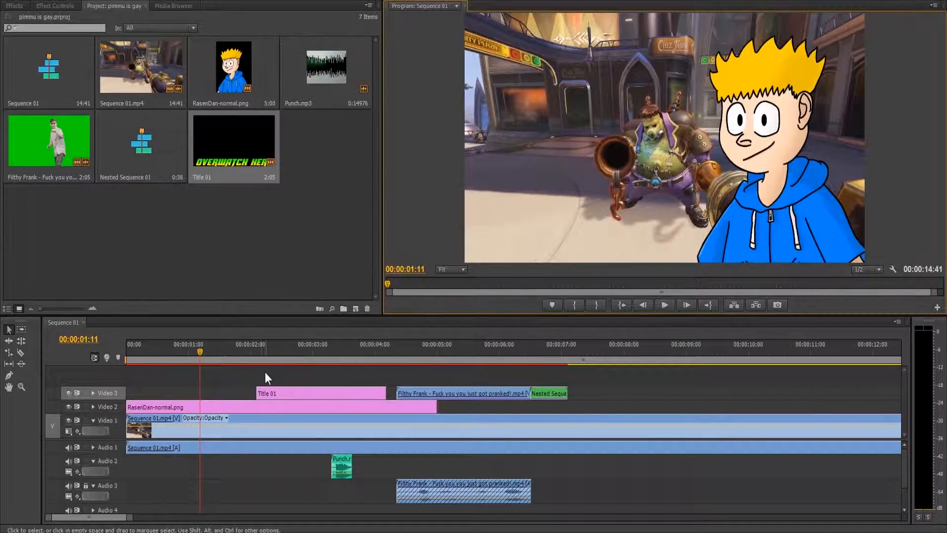
Step: Move the Title 01 clip earlier on Video 3 so that it starts at 00:00:01:11
{"action": "double_click", "coordinate": [262, 393]}
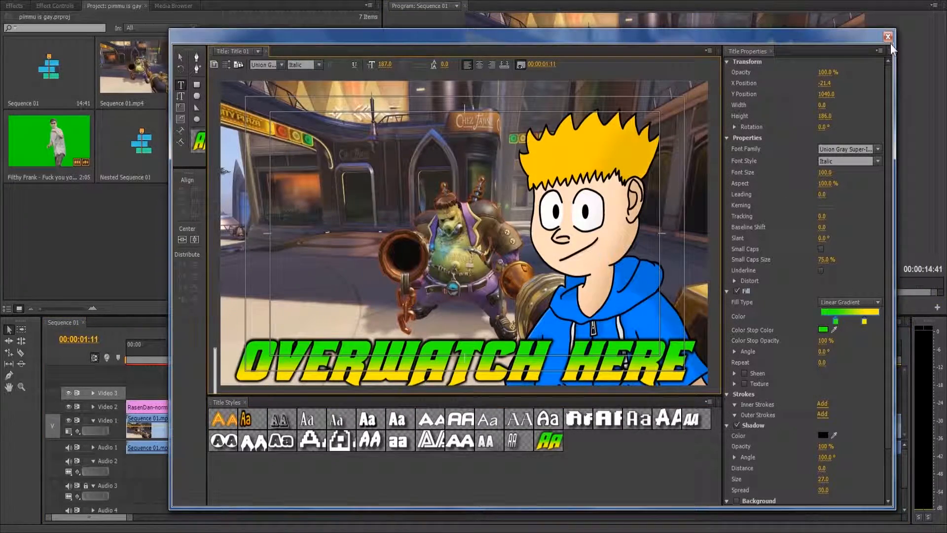
{"action": "left_click", "coordinate": [888, 37]}
{"action": "left_click_drag", "start_coordinate": [268, 390], "coordinate": [212, 395]}
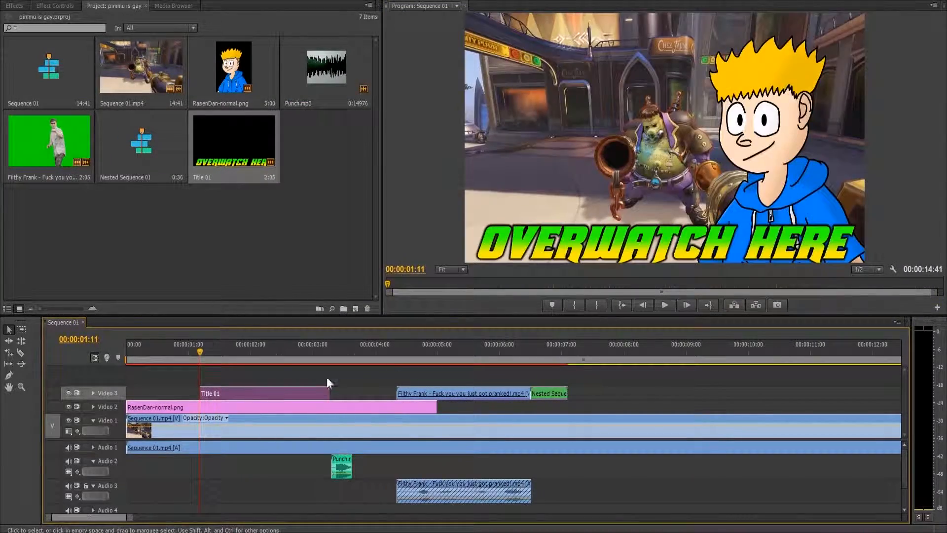
Step: Trim the end of the Title 01 clip to 00:00:02:14 and play the sequence from just before the title to review it
{"action": "left_click", "coordinate": [665, 305]}
{"action": "left_click", "coordinate": [665, 304]}
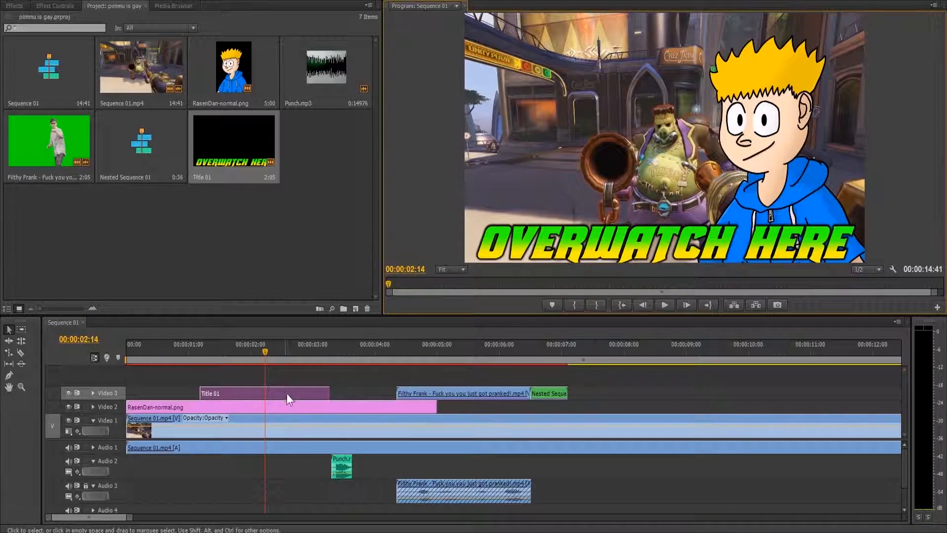
{"action": "left_click", "coordinate": [326, 393]}
{"action": "left_click_drag", "start_coordinate": [326, 393], "coordinate": [263, 393]}
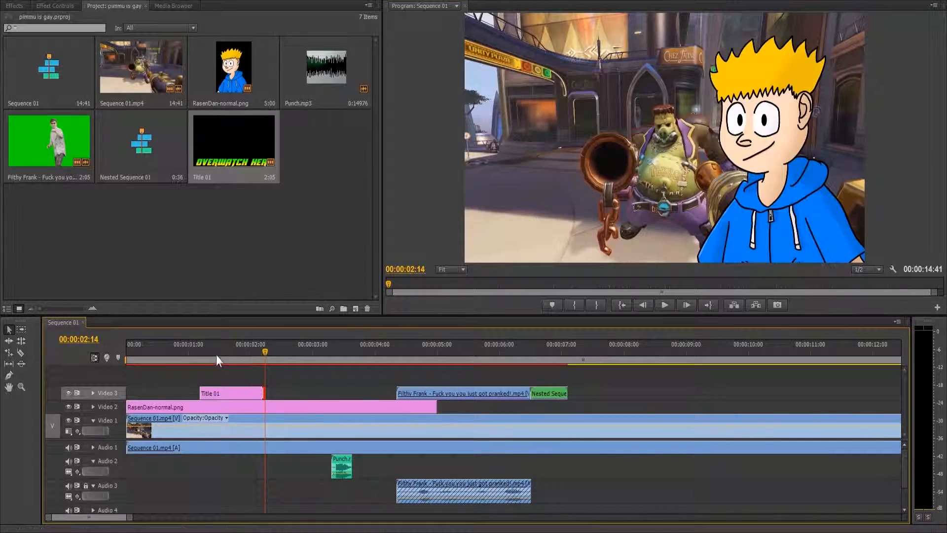
{"action": "left_click", "coordinate": [181, 351]}
{"action": "left_click", "coordinate": [664, 304]}
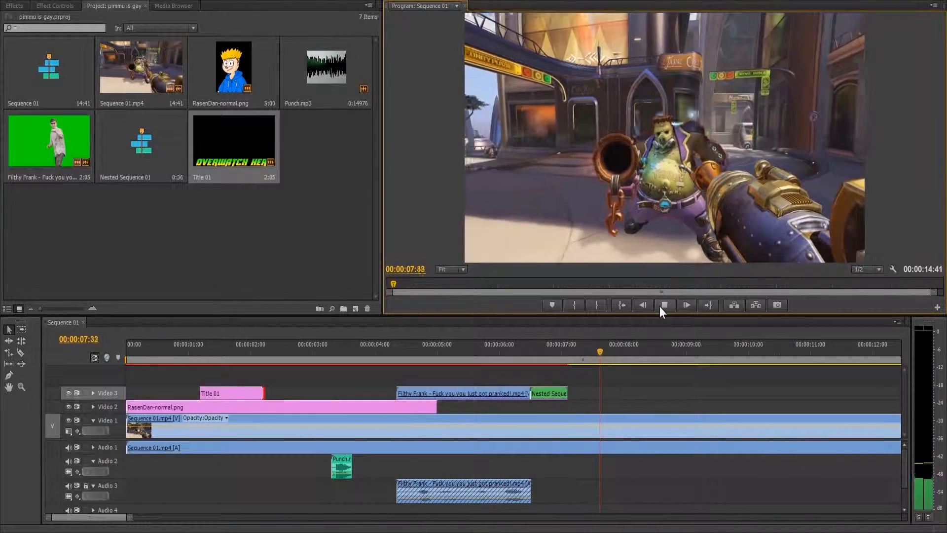
Step: Play the remainder of the sequence from 00:00:09:07, with the whole sequence fitted in the timeline view
{"action": "left_click", "coordinate": [664, 304]}
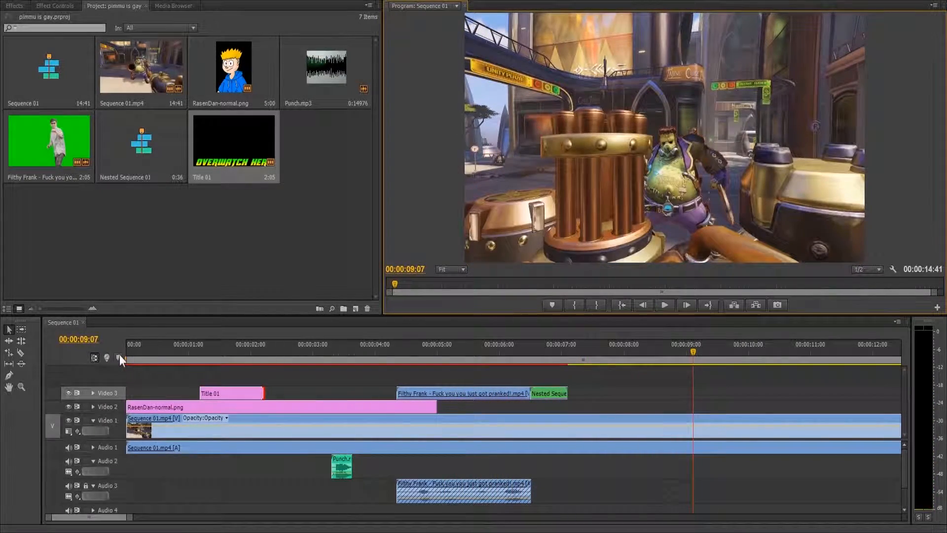
{"action": "left_click_drag", "start_coordinate": [131, 518], "coordinate": [178, 518]}
{"action": "mouse_move", "coordinate": [190, 531]}
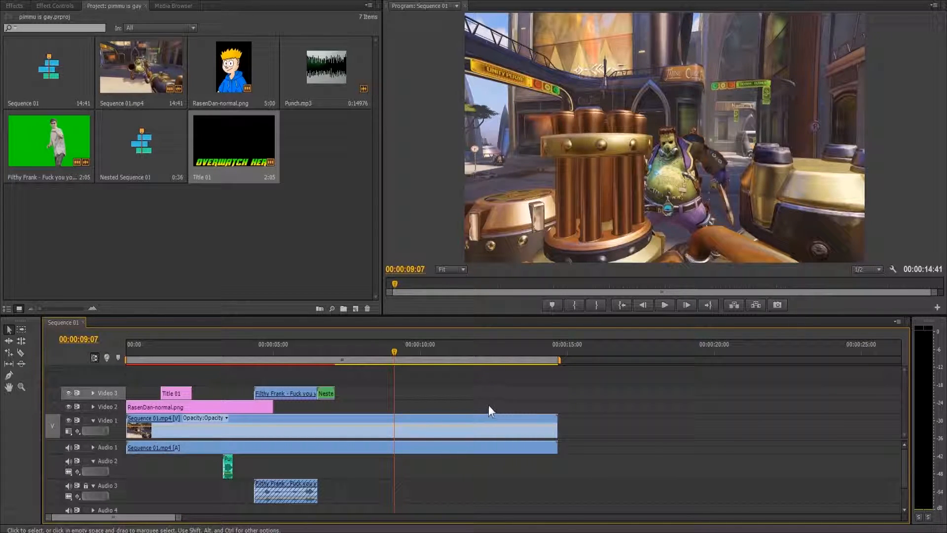
{"action": "left_click", "coordinate": [668, 306]}
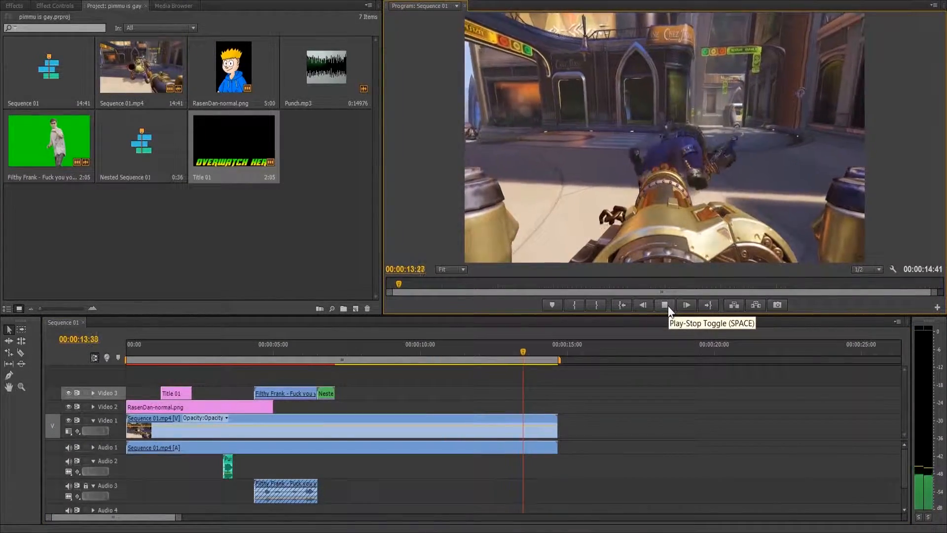
Step: Add the WHOOOHAAA!!! sound effect clip from the M: (MUSIC) drive to Video 2 and Audio 2, starting at 00:00:10:03
{"action": "left_click", "coordinate": [419, 352]}
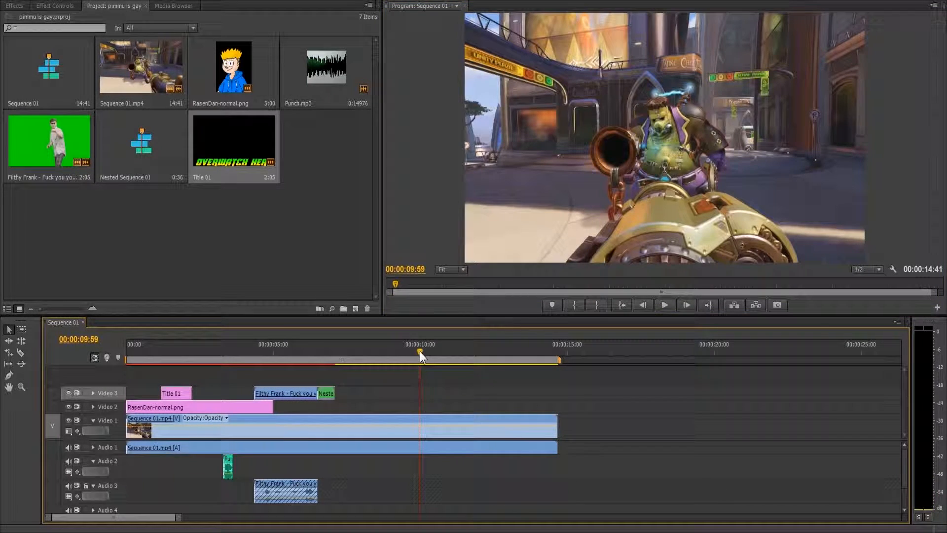
{"action": "left_click_drag", "start_coordinate": [419, 352], "coordinate": [421, 351]}
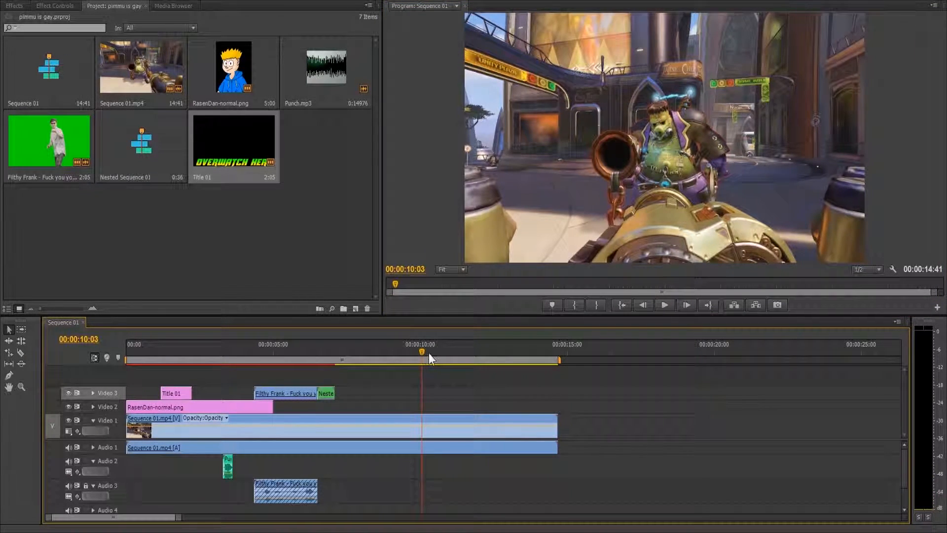
{"action": "left_click", "coordinate": [46, 11]}
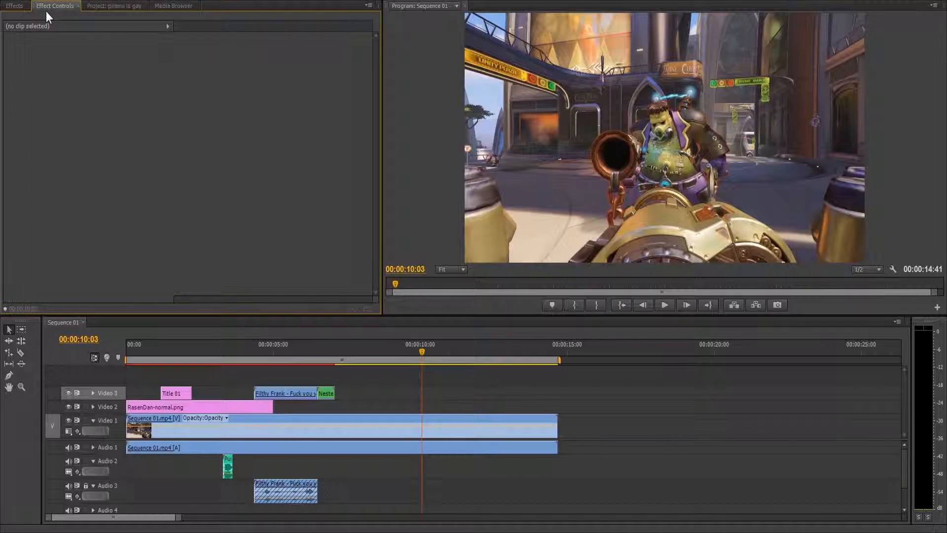
{"action": "left_click", "coordinate": [183, 5]}
{"action": "scroll", "coordinate": [233, 94], "scroll_direction": "down", "scroll_amount": 1}
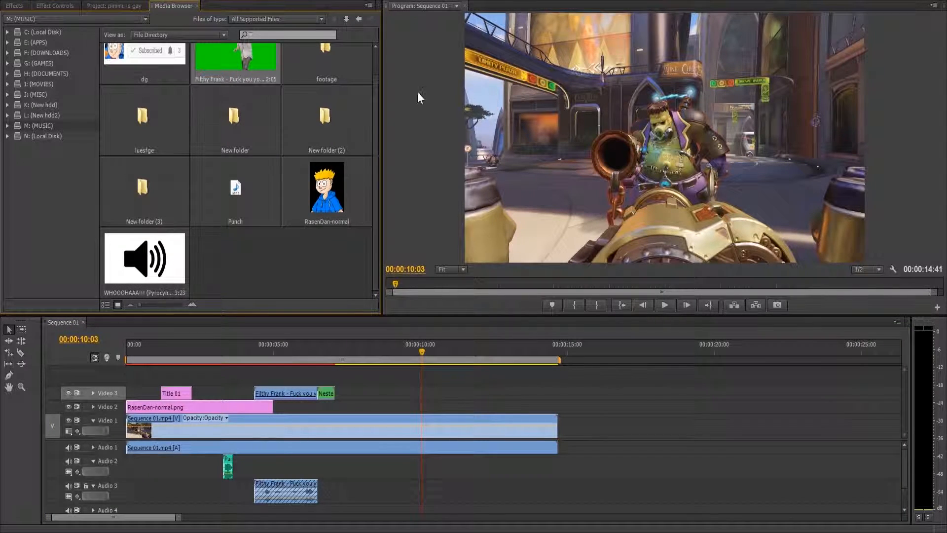
{"action": "left_click", "coordinate": [135, 250]}
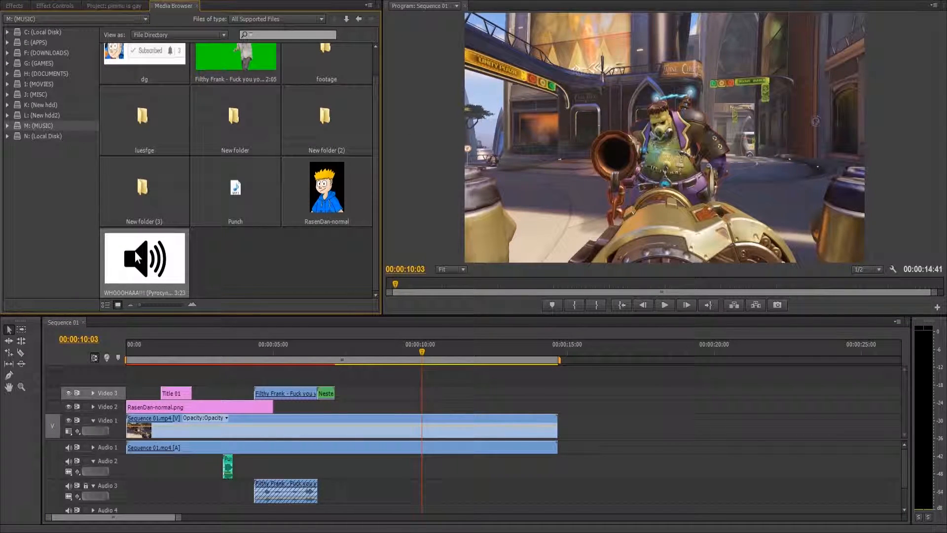
{"action": "left_click_drag", "start_coordinate": [301, 397], "coordinate": [425, 474]}
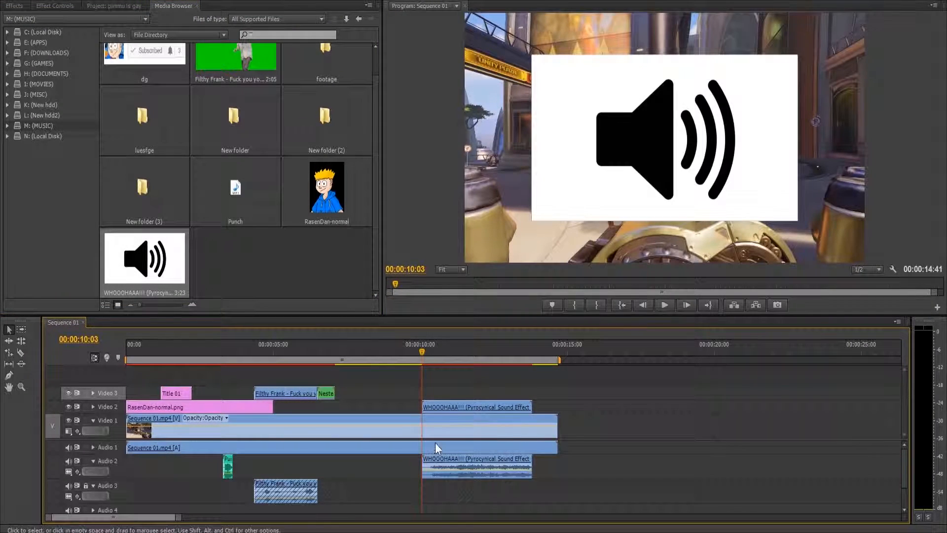
Step: Play the sound effect clip from 00:00:10:06 and move it so that it starts at about 00:00:11:36
{"action": "left_click", "coordinate": [428, 351]}
{"action": "key", "text": "Up"}
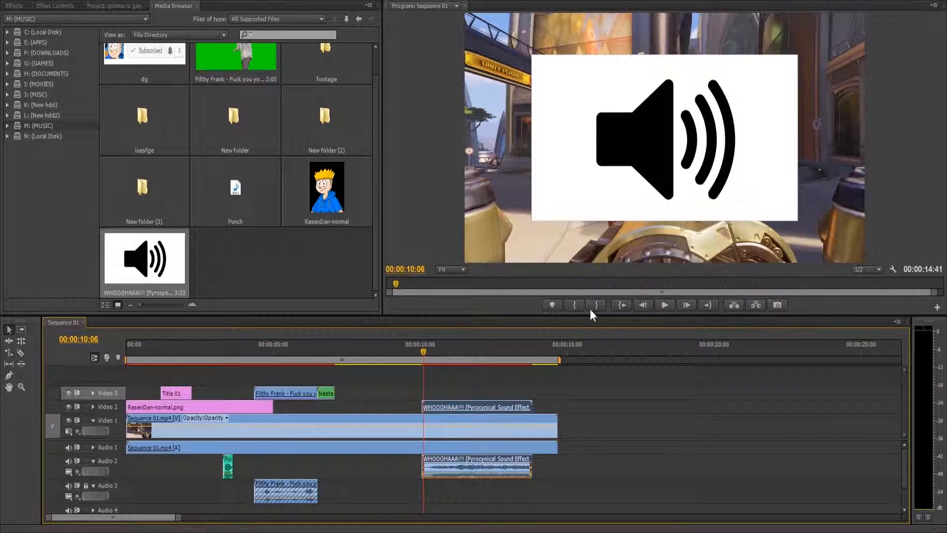
{"action": "left_click", "coordinate": [671, 305]}
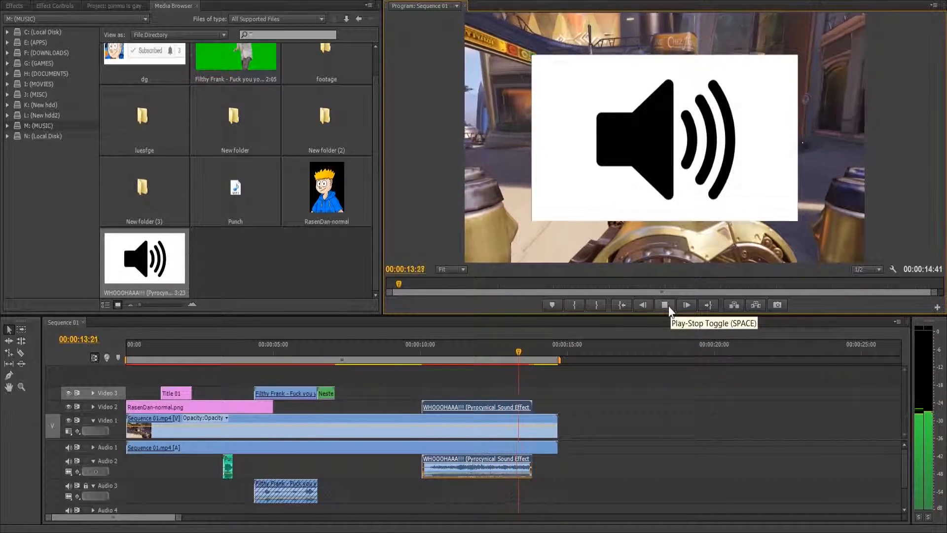
{"action": "left_click_drag", "start_coordinate": [513, 342], "coordinate": [528, 414]}
{"action": "left_click_drag", "start_coordinate": [476, 345], "coordinate": [457, 359]}
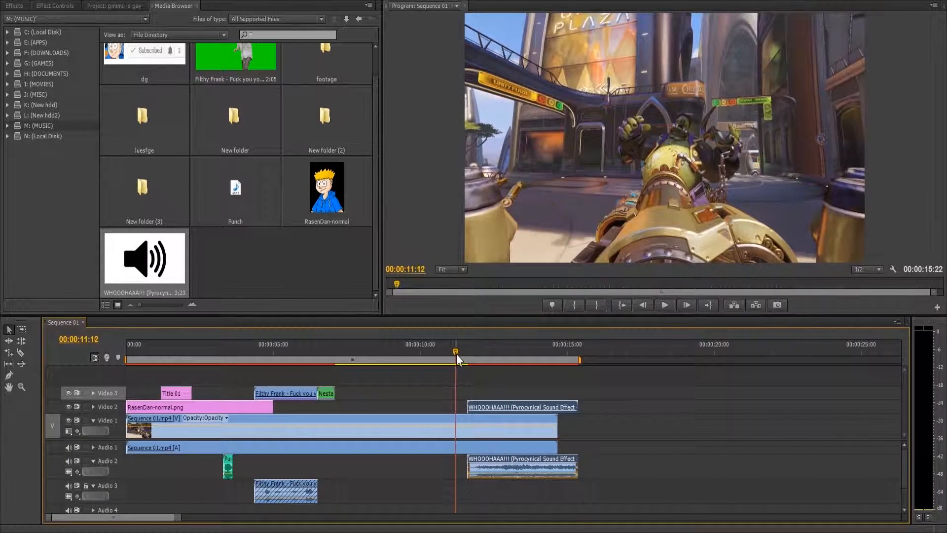
Step: Delete only the video part of the sound effect clip, locking Audio 2 during the deletion and unlocking it again
{"action": "left_click", "coordinate": [86, 461]}
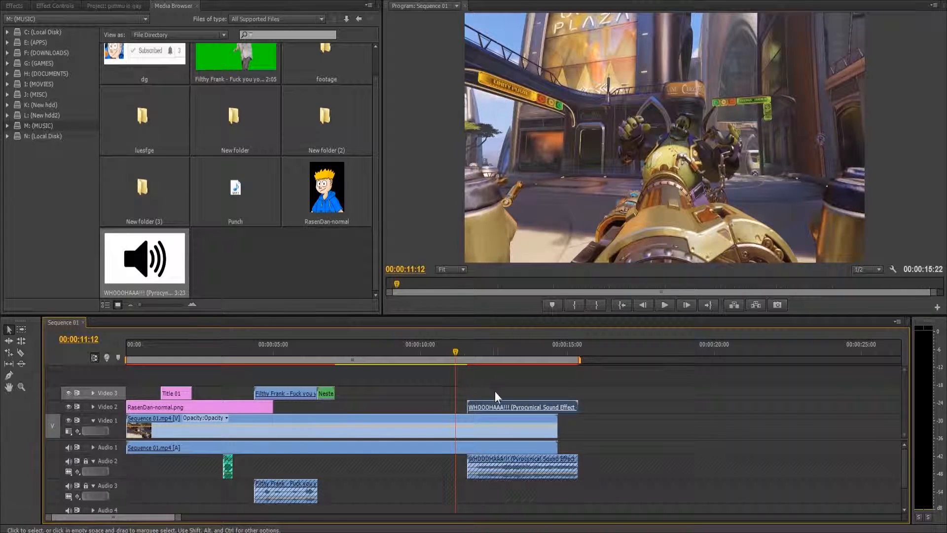
{"action": "key", "text": "Delete"}
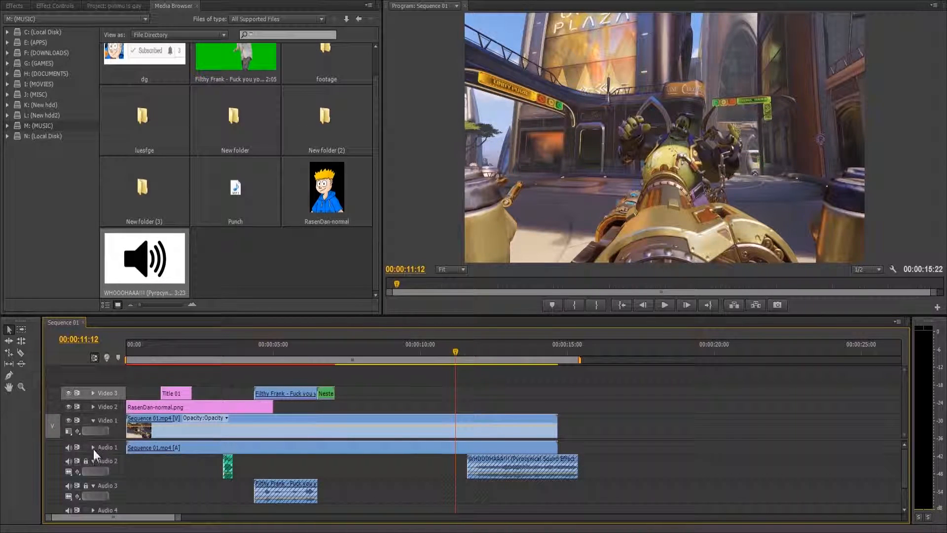
{"action": "left_click", "coordinate": [86, 461]}
Step: Split the Sequence 01.mp4 gameplay clip at the start of the sound effect, about 00:00:11:36
{"action": "left_click_drag", "start_coordinate": [457, 351], "coordinate": [556, 426]}
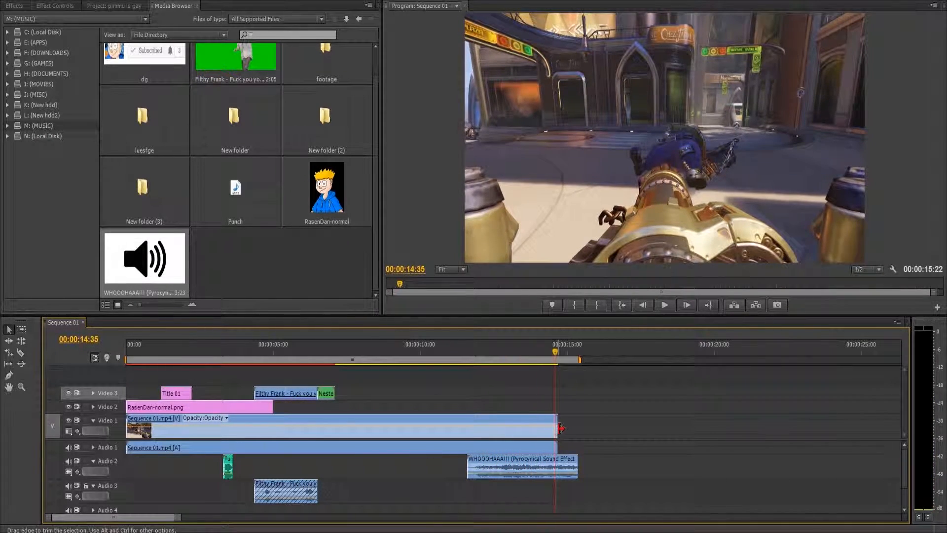
{"action": "left_click", "coordinate": [524, 431]}
{"action": "left_click_drag", "start_coordinate": [464, 352], "coordinate": [470, 362]}
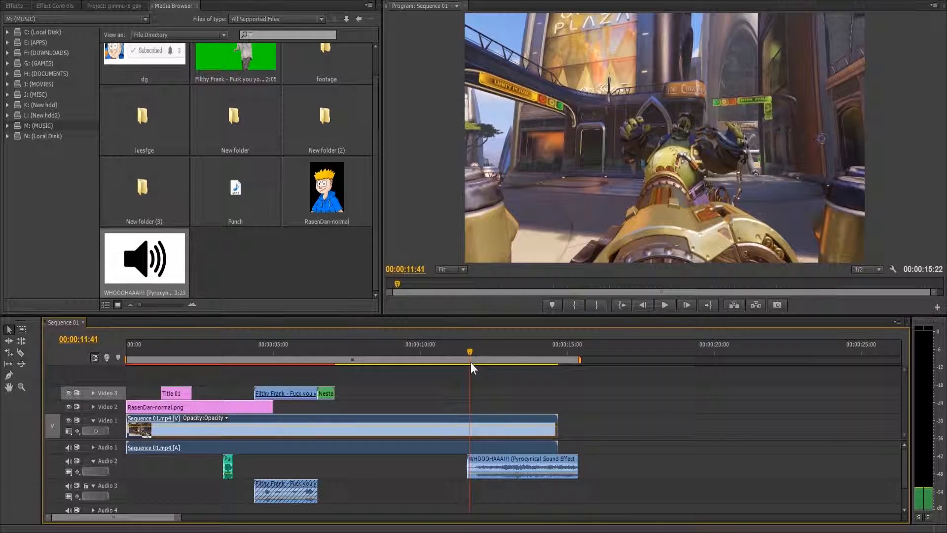
{"action": "left_click", "coordinate": [491, 356]}
{"action": "key", "text": "c"}
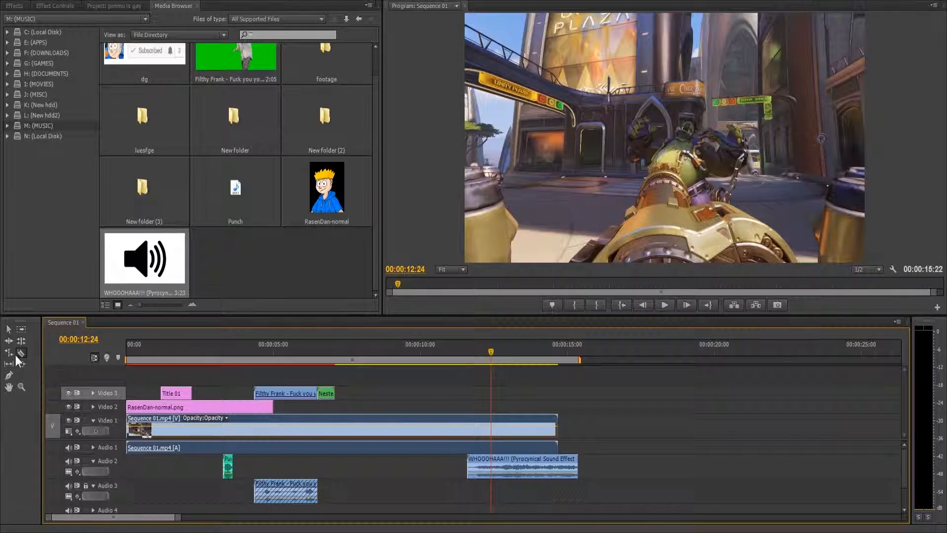
{"action": "left_click", "coordinate": [468, 428]}
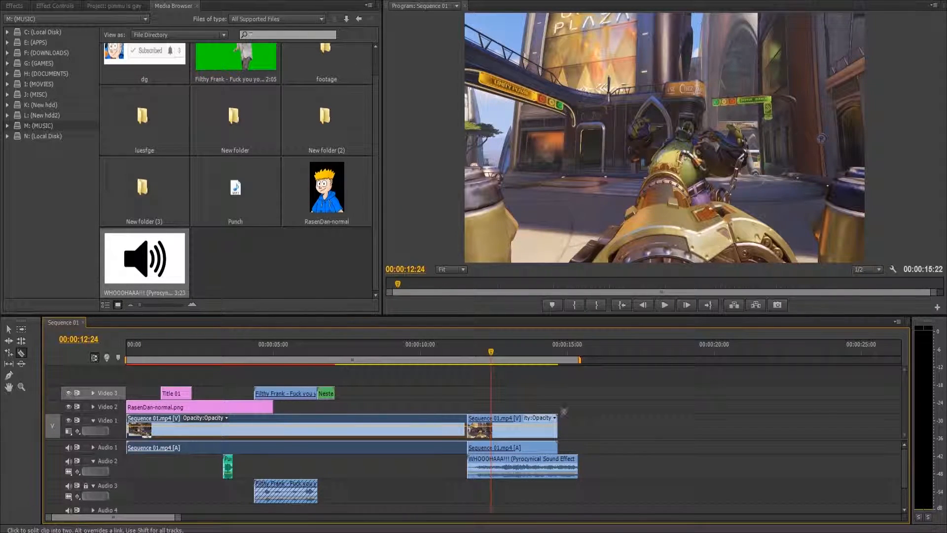
{"action": "left_click", "coordinate": [9, 331]}
Step: Apply the Black & White video effect to the gameplay segment after the cut and play it to review the look
{"action": "left_click", "coordinate": [14, 6]}
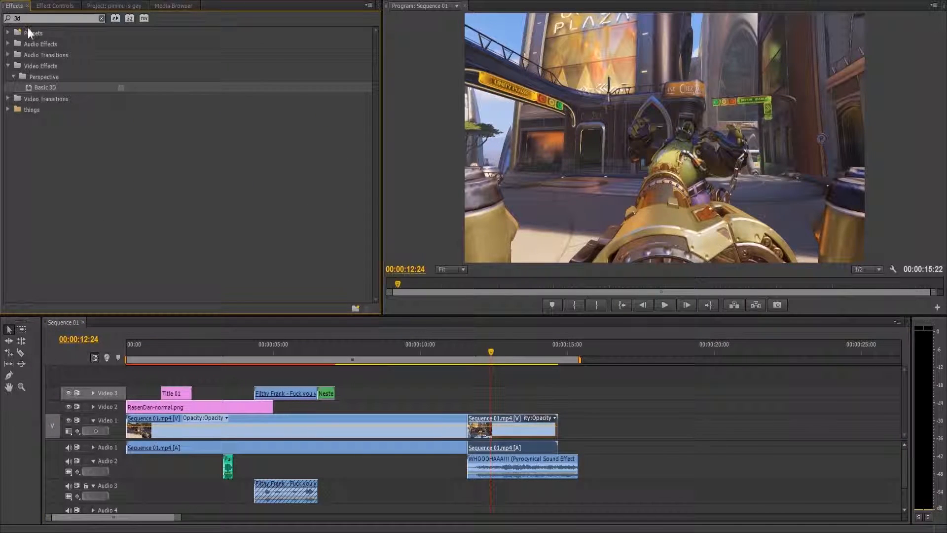
{"action": "type", "text": "blac"}
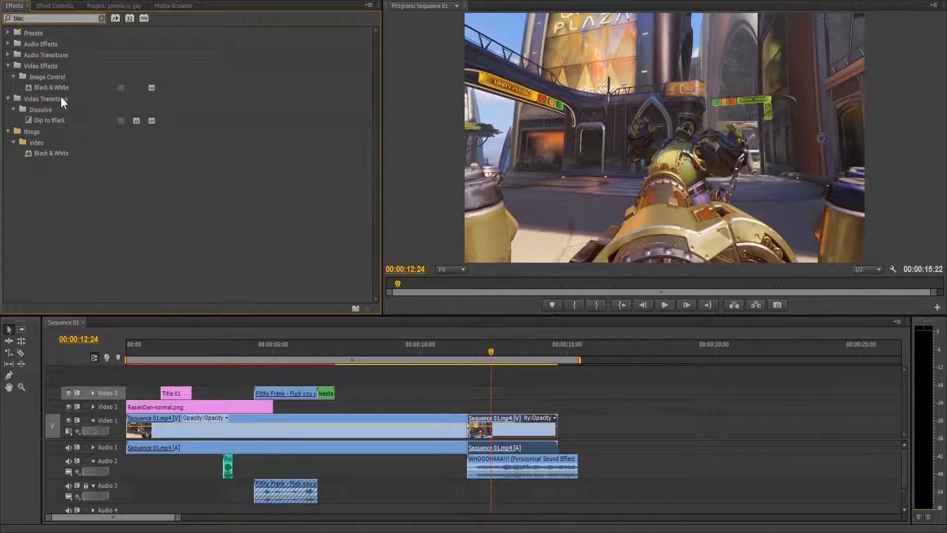
{"action": "left_click_drag", "start_coordinate": [52, 89], "coordinate": [479, 386]}
{"action": "left_click_drag", "start_coordinate": [495, 432], "coordinate": [499, 430]}
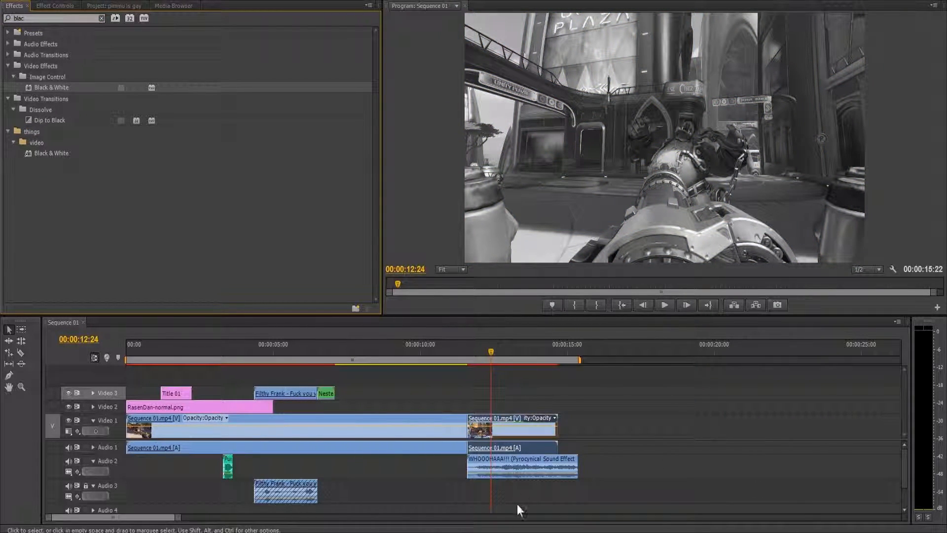
{"action": "left_click", "coordinate": [666, 306]}
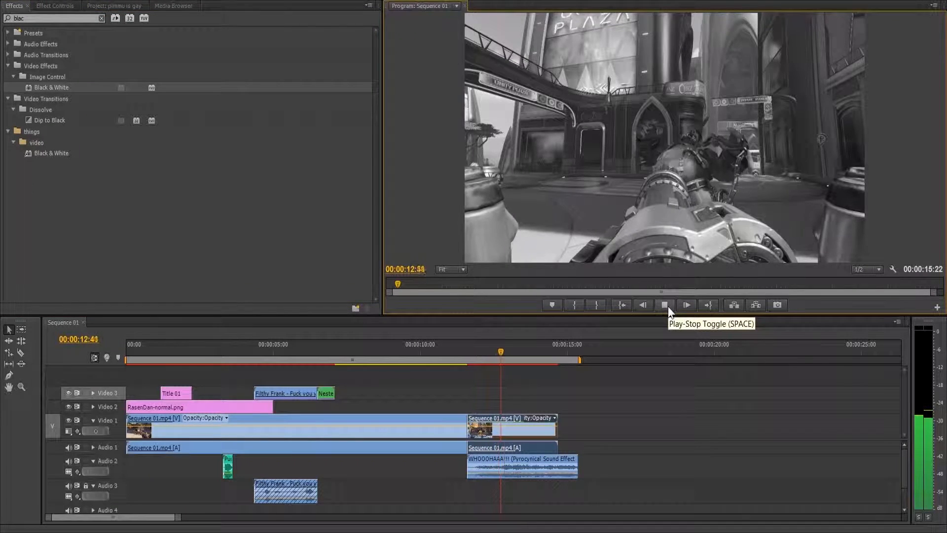
{"action": "left_click", "coordinate": [667, 306]}
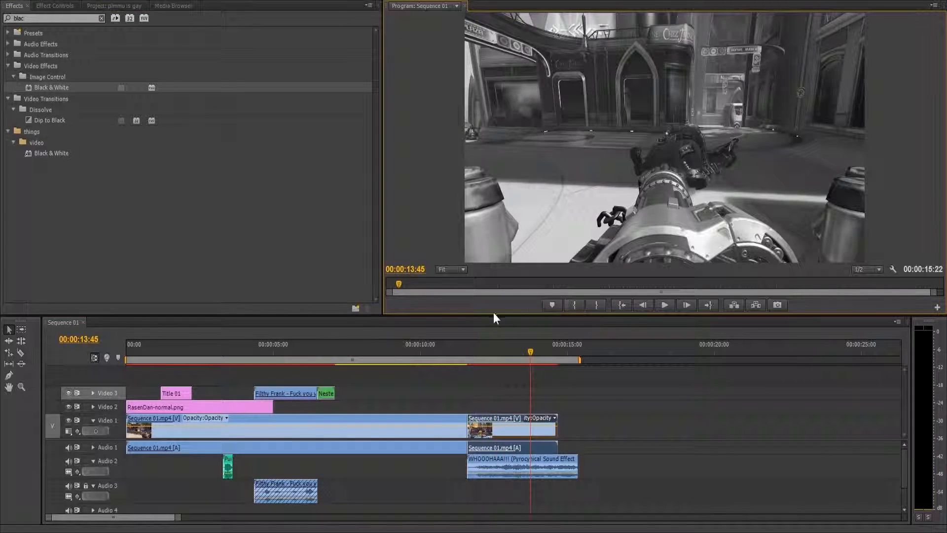
Step: Enable Position and Scale keyframing for the black-and-white segment at its first frame, 00:00:11:36
{"action": "left_click", "coordinate": [57, 7]}
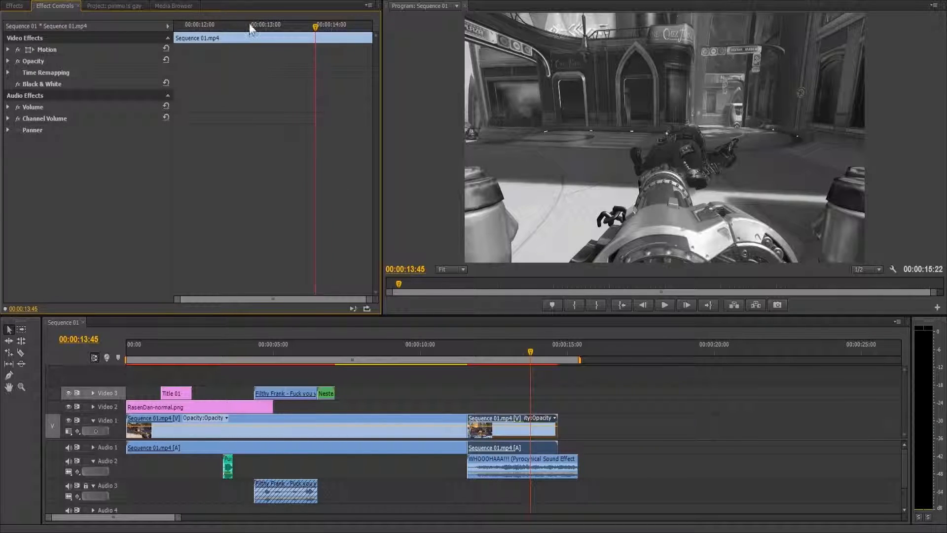
{"action": "key", "text": "Up"}
{"action": "left_click", "coordinate": [12, 50]}
{"action": "left_click", "coordinate": [10, 49]}
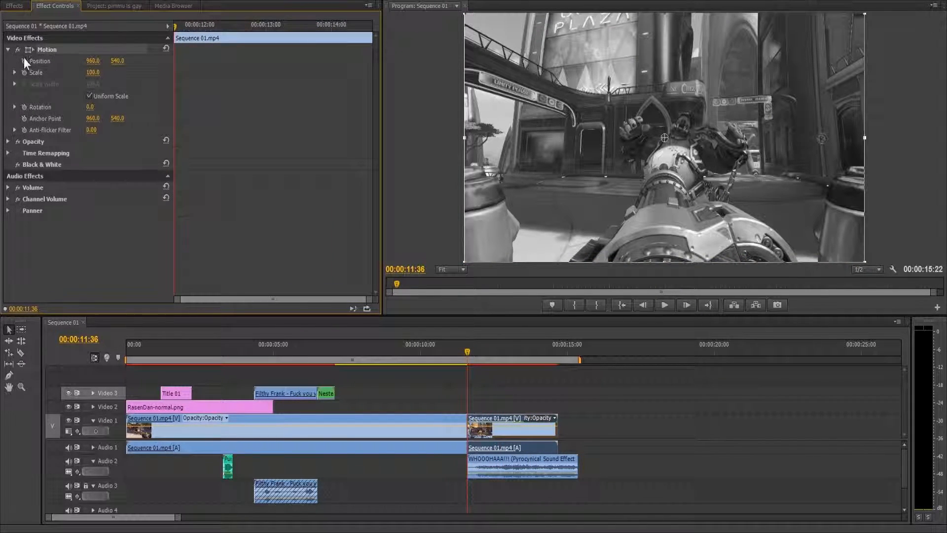
{"action": "left_click", "coordinate": [24, 61]}
{"action": "left_click", "coordinate": [25, 72]}
Step: Add keyframes at 00:00:12:30 that set the segment's Scale to 480 and its horizontal Position to 514
{"action": "left_click_drag", "start_coordinate": [200, 28], "coordinate": [235, 40]}
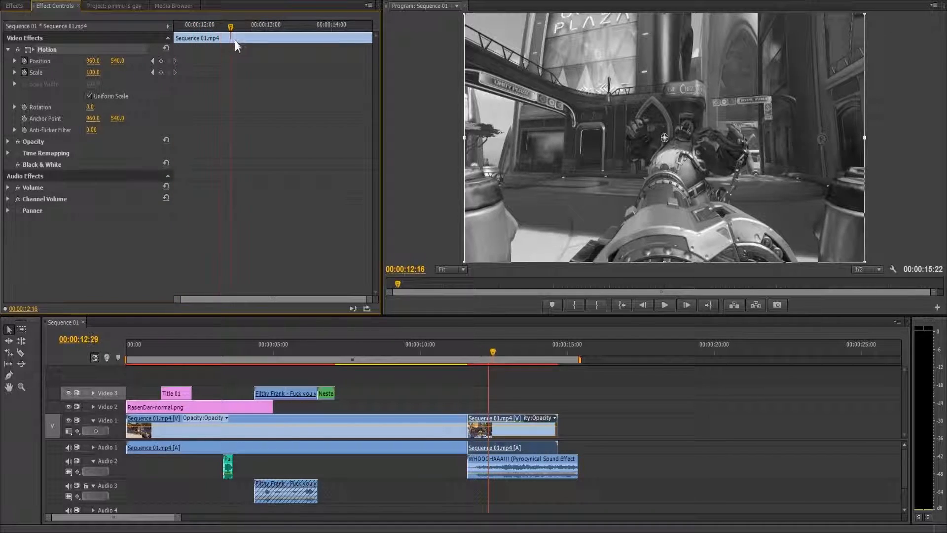
{"action": "left_click_drag", "start_coordinate": [100, 73], "coordinate": [286, 73]}
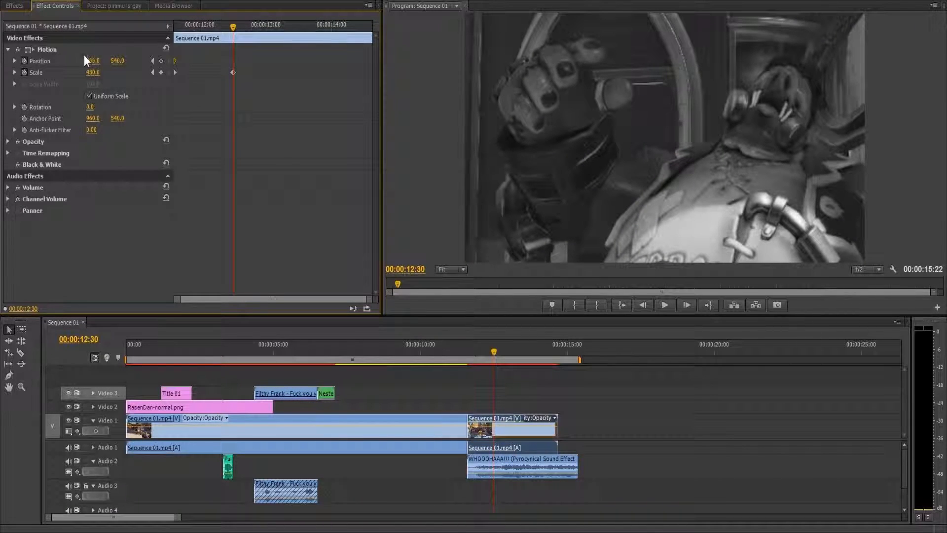
{"action": "left_click_drag", "start_coordinate": [98, 62], "coordinate": [10, 61]}
{"action": "left_click_drag", "start_coordinate": [199, 33], "coordinate": [301, 151]}
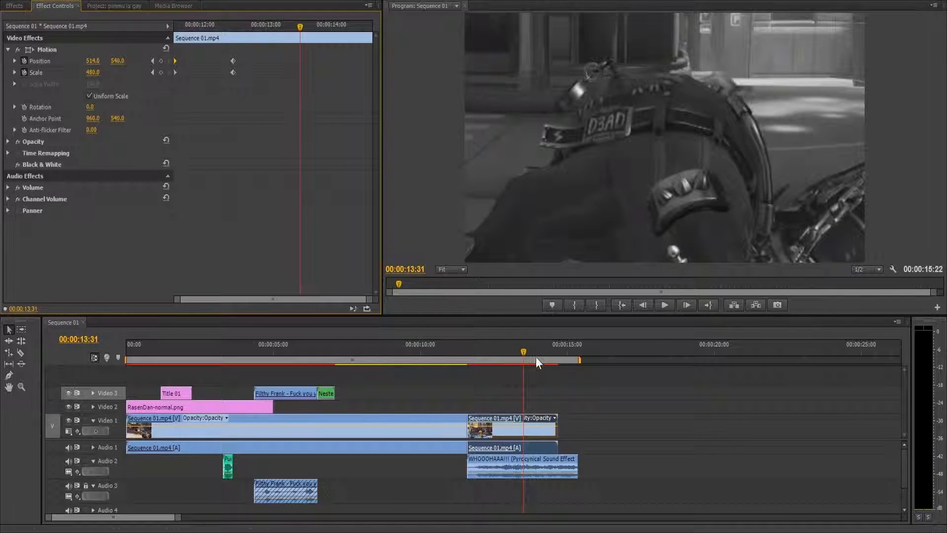
Step: Rate-stretch the black-and-white segment to 50.88% speed, ending with the sound effect at 00:00:15:22, and play the result
{"action": "mouse_move", "coordinate": [563, 424]}
{"action": "left_mouse_down"}
{"action": "mouse_move", "coordinate": [525, 423]}
{"action": "mouse_move", "coordinate": [577, 424]}
{"action": "left_mouse_up"}
{"action": "left_click", "coordinate": [9, 352]}
{"action": "key", "text": "space"}
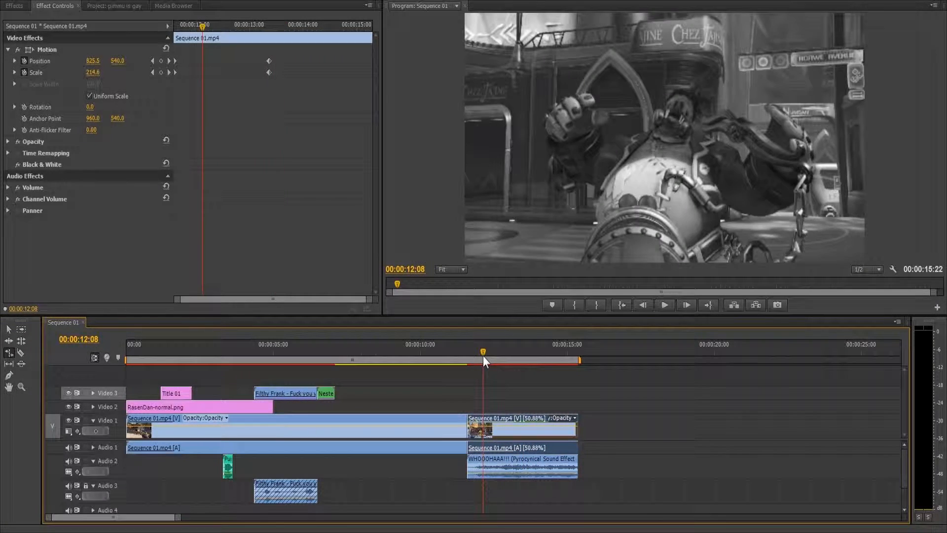
{"action": "left_click_drag", "start_coordinate": [562, 405], "coordinate": [479, 414]}
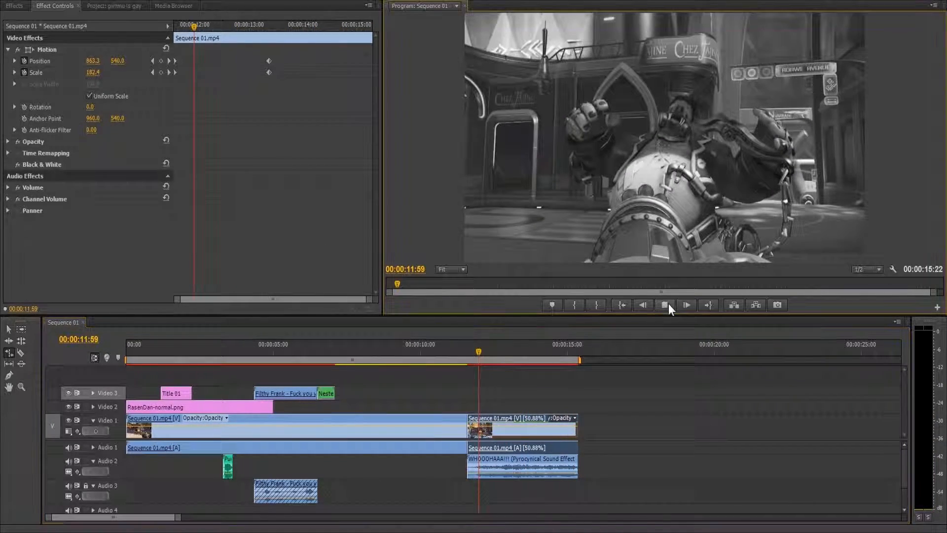
{"action": "left_click", "coordinate": [665, 305]}
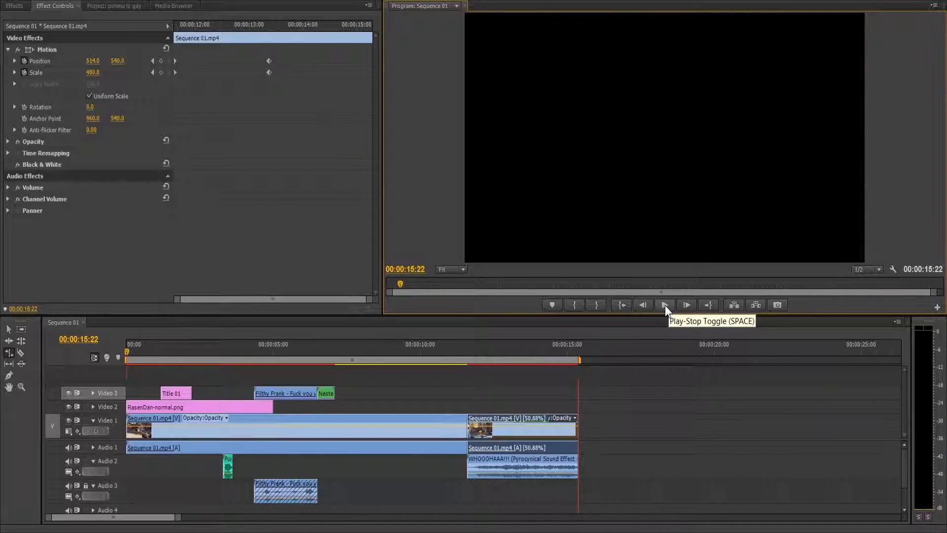
Step: Rate-stretch the black-and-white segment to 64.24% speed and extend its end to match the end of the sound effect
{"action": "left_click_drag", "start_coordinate": [573, 427], "coordinate": [554, 427]}
{"action": "left_click", "coordinate": [11, 329]}
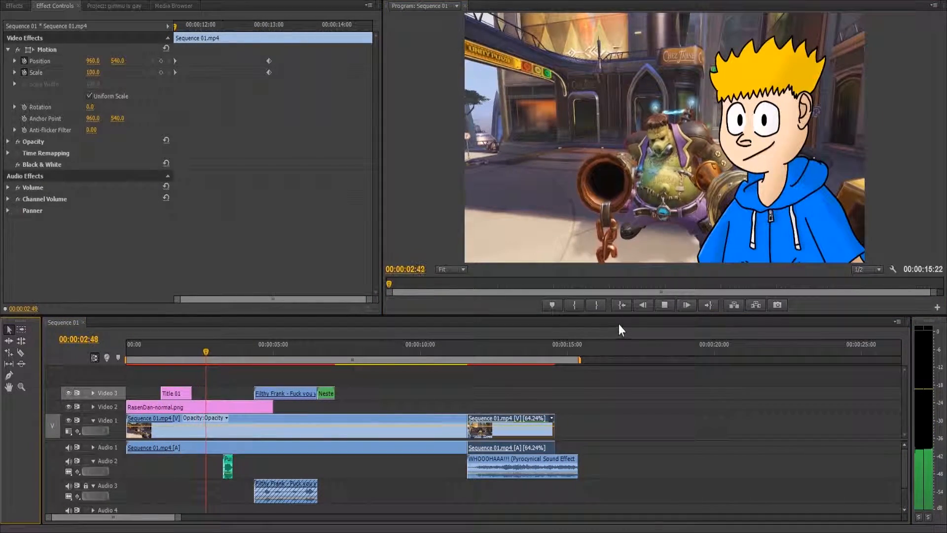
{"action": "left_click", "coordinate": [663, 305]}
{"action": "left_click_drag", "start_coordinate": [549, 419], "coordinate": [576, 423]}
Step: Review the zoomed black-and-white segment from 00:00:12:23 to its end and bring up the project's media items
{"action": "left_click", "coordinate": [512, 352]}
{"action": "left_click_drag", "start_coordinate": [512, 355], "coordinate": [490, 355]}
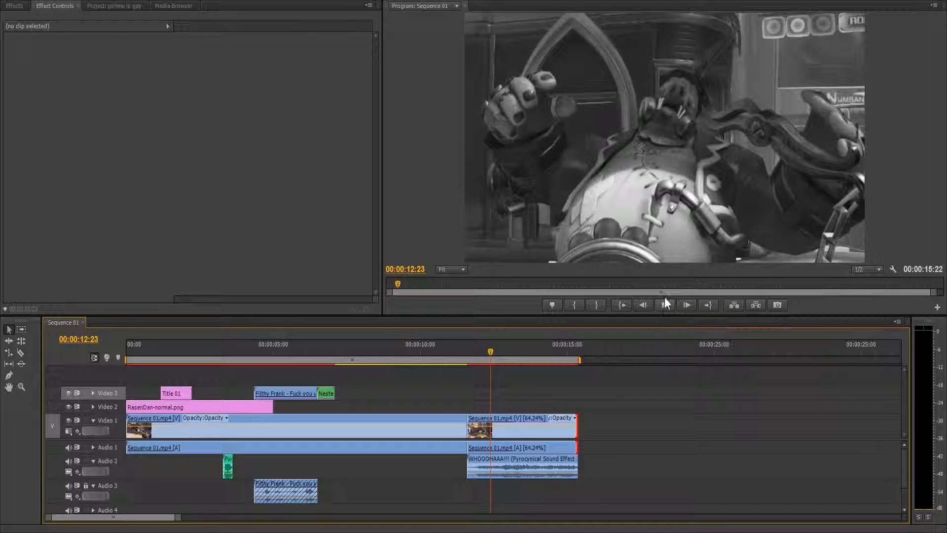
{"action": "left_click", "coordinate": [665, 312]}
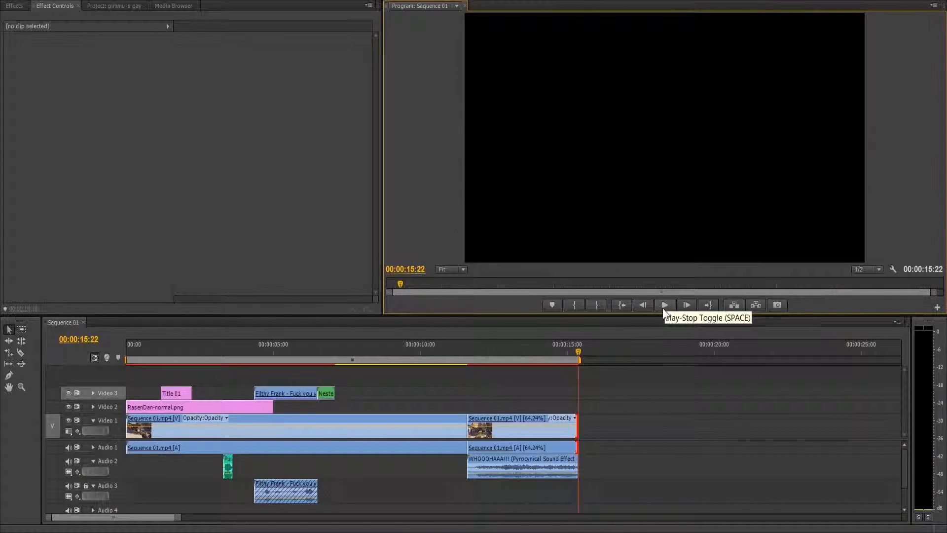
{"action": "left_click_drag", "start_coordinate": [470, 356], "coordinate": [486, 364]}
{"action": "left_click", "coordinate": [100, 6]}
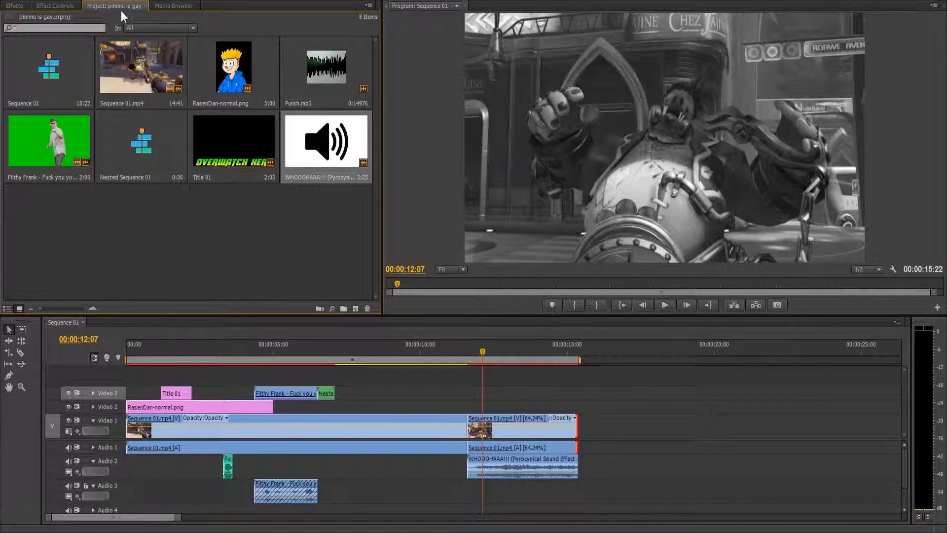
Step: Create a new title reading "LK IF U LIKE EVY TOME" and place it on Video 2 over the black-and-white segment
{"action": "left_click", "coordinate": [355, 309]}
{"action": "left_click", "coordinate": [387, 362]}
{"action": "left_click", "coordinate": [474, 303]}
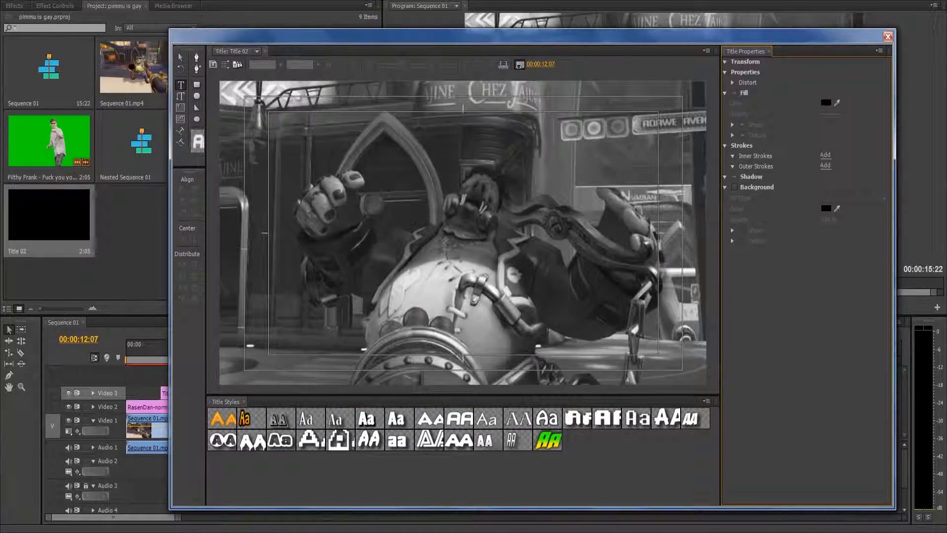
{"action": "left_click", "coordinate": [270, 356]}
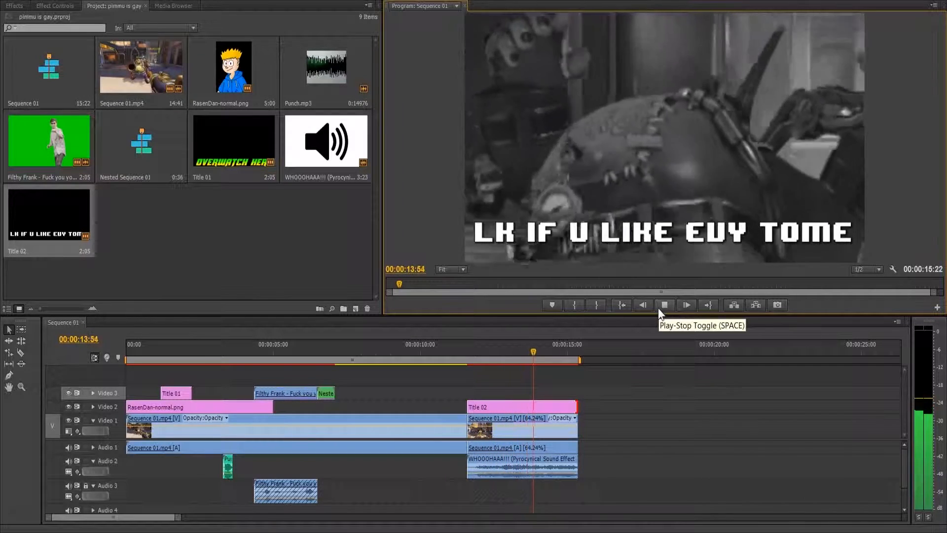
Step: Add a 100% Opacity keyframe to the Title 02 clip at 00:00:12:42
{"action": "left_click", "coordinate": [499, 350]}
{"action": "left_click", "coordinate": [520, 407]}
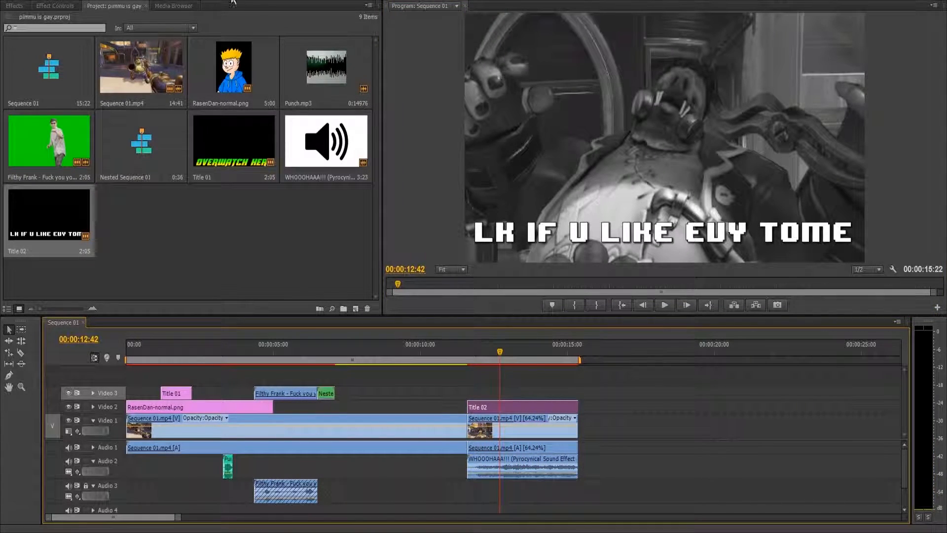
{"action": "left_click", "coordinate": [177, 5]}
{"action": "left_click", "coordinate": [56, 4]}
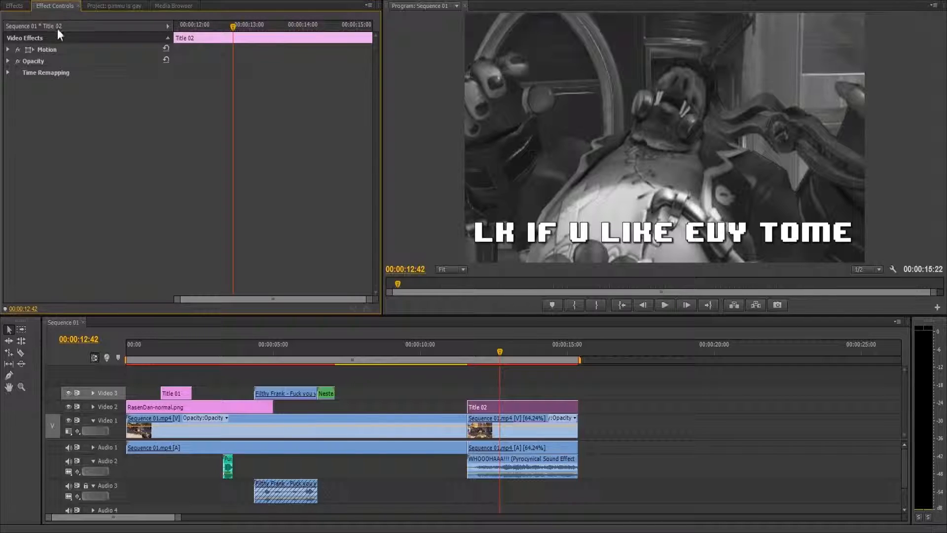
{"action": "left_click", "coordinate": [9, 61]}
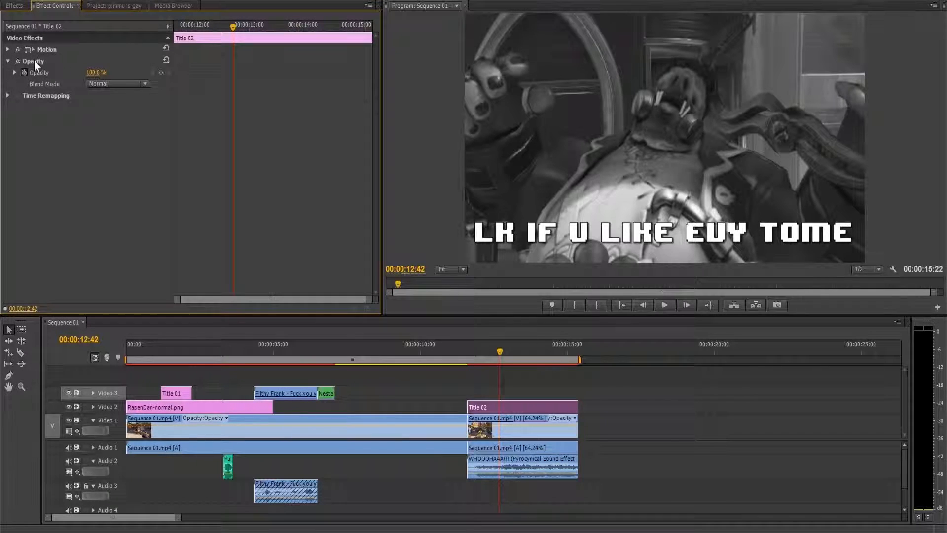
{"action": "left_click", "coordinate": [161, 73]}
Step: Add a 0% Opacity keyframe at the title's start, shift it closer to the 100% keyframe, and play the fade-in
{"action": "left_click_drag", "start_coordinate": [236, 24], "coordinate": [170, 23]}
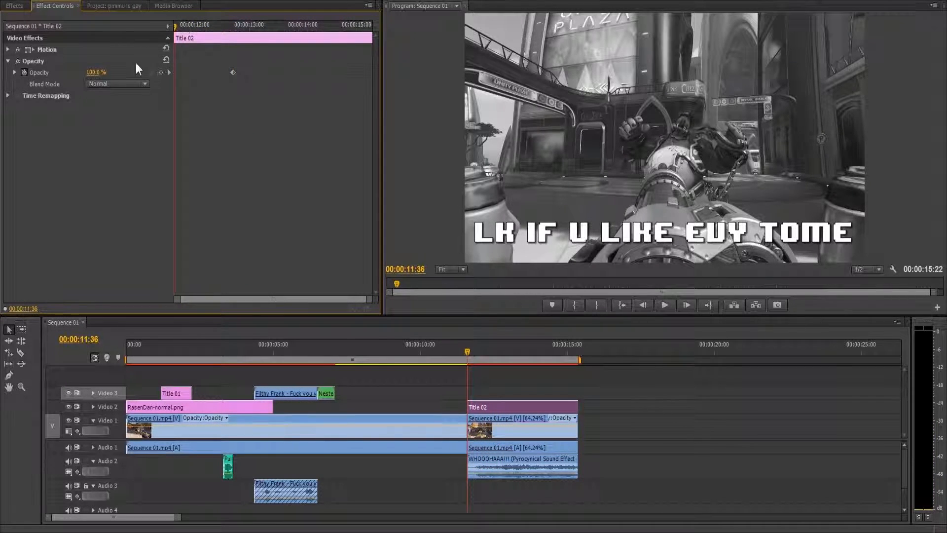
{"action": "left_click_drag", "start_coordinate": [104, 74], "coordinate": [54, 74]}
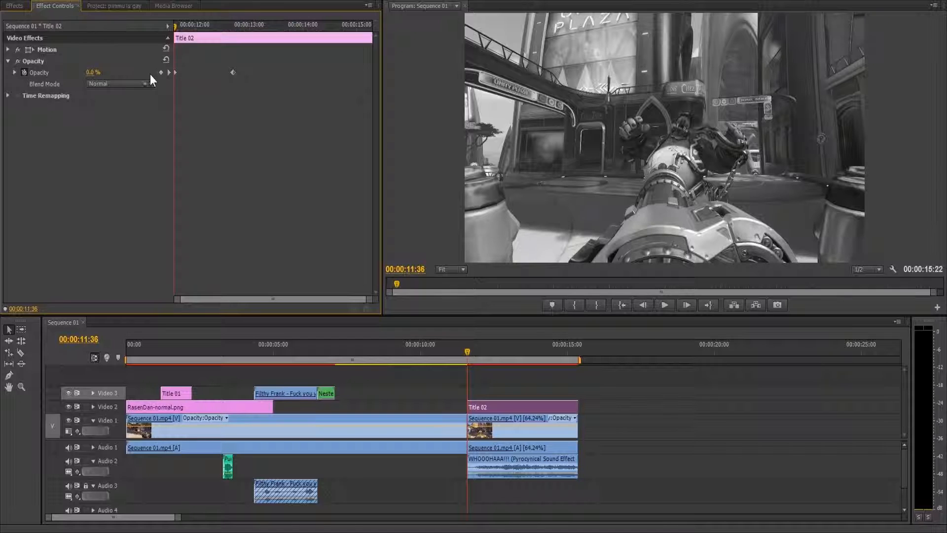
{"action": "left_click_drag", "start_coordinate": [175, 73], "coordinate": [209, 72]}
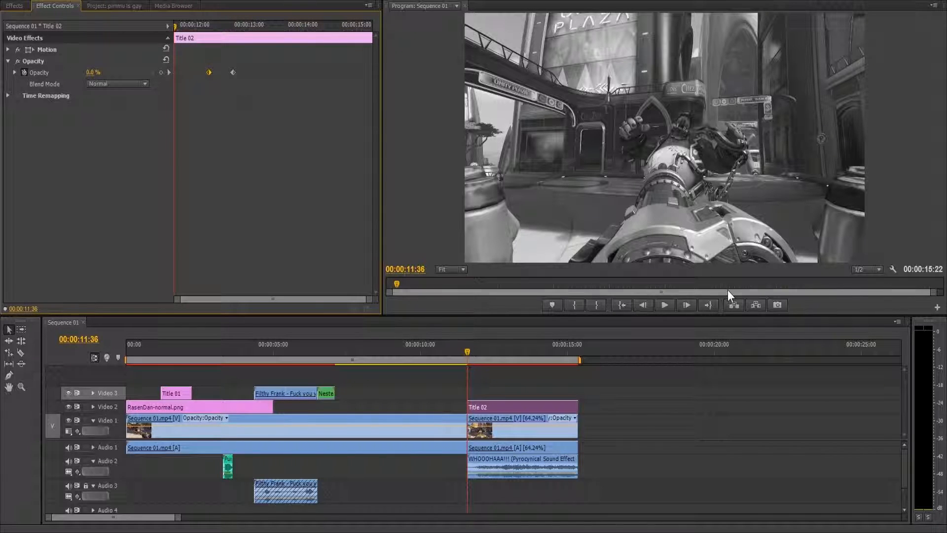
{"action": "left_click", "coordinate": [668, 307]}
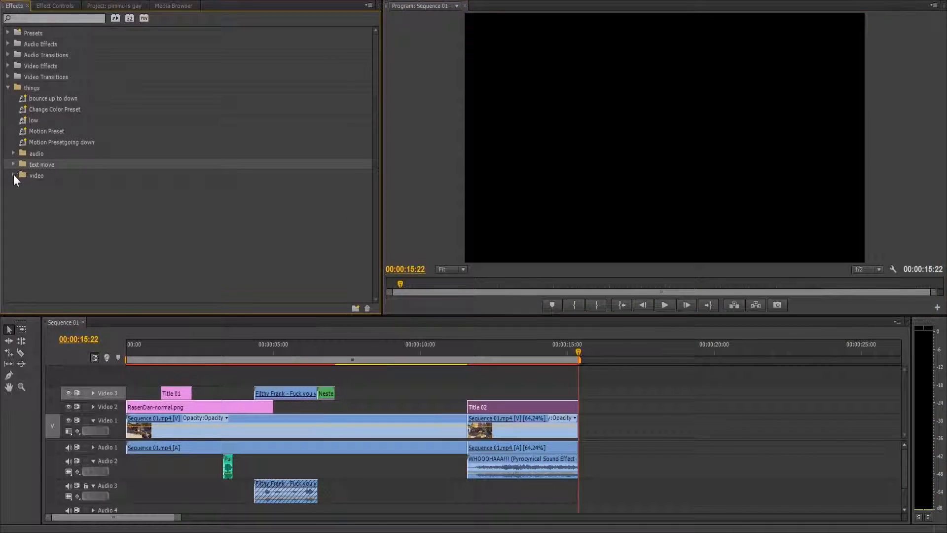
Step: Look at the preset-saving option for the title's Motion effect and bring up the saved effect presets
{"action": "left_click", "coordinate": [14, 174]}
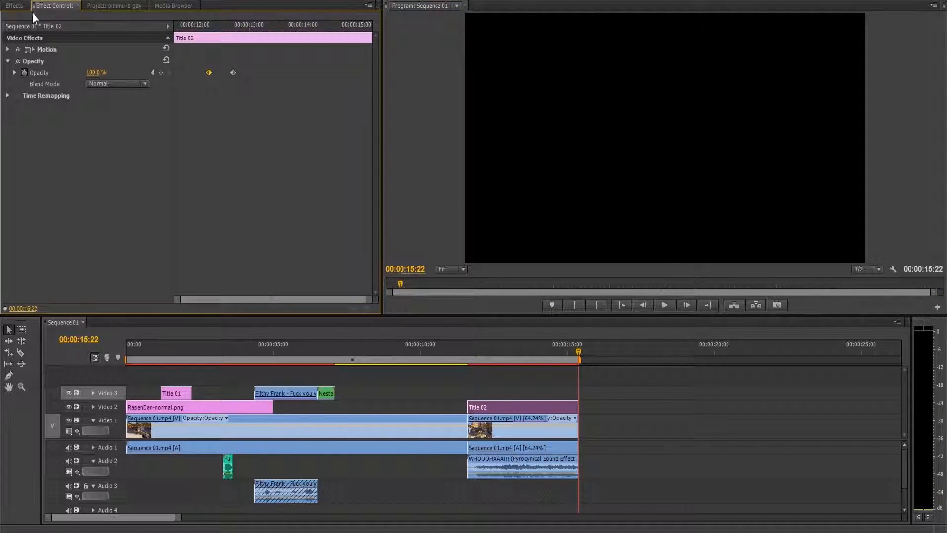
{"action": "left_click", "coordinate": [167, 38]}
{"action": "left_click", "coordinate": [167, 38]}
{"action": "left_click", "coordinate": [79, 51]}
{"action": "right_click", "coordinate": [79, 51]}
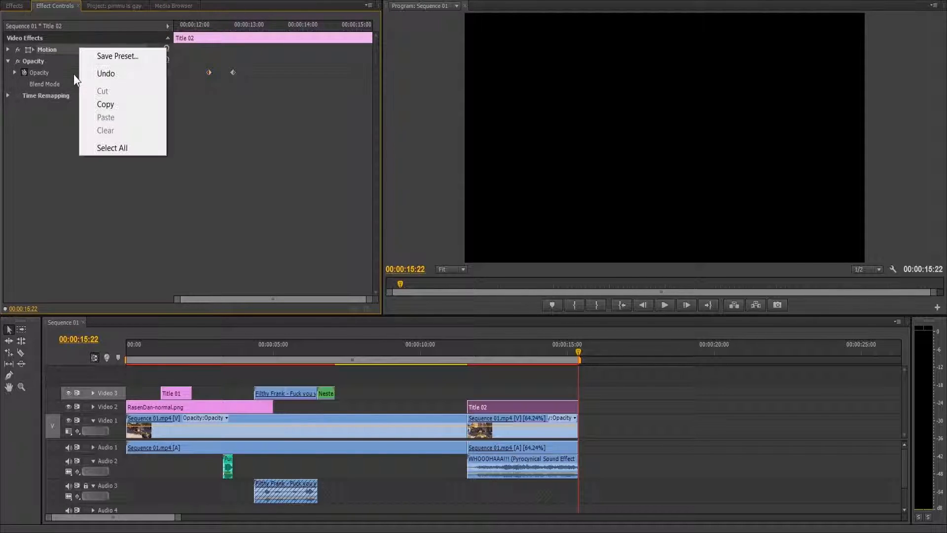
{"action": "left_click", "coordinate": [14, 5]}
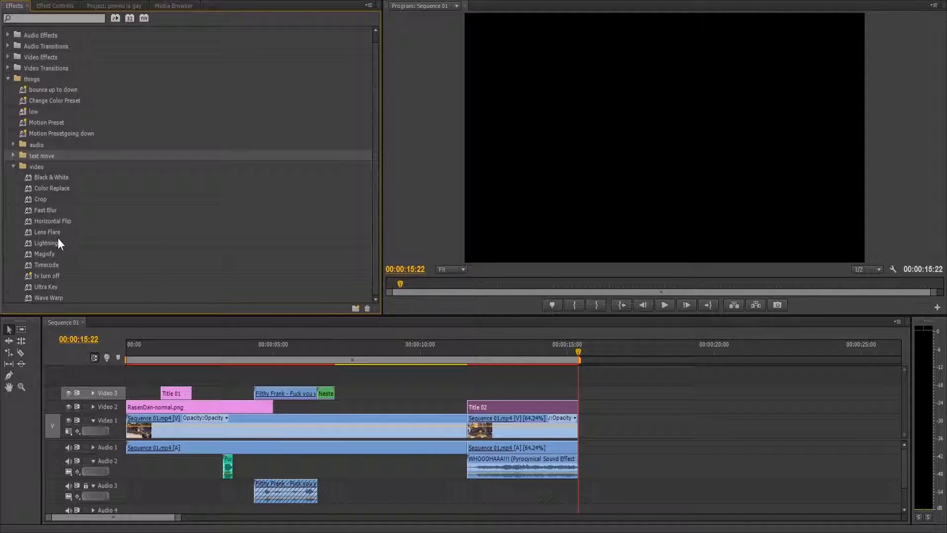
Step: Apply the raideo telephone audio preset to the first Sequence 01.mp4 clip and play the sequence from the start
{"action": "left_click", "coordinate": [14, 144]}
{"action": "left_click_drag", "start_coordinate": [55, 188], "coordinate": [123, 351]}
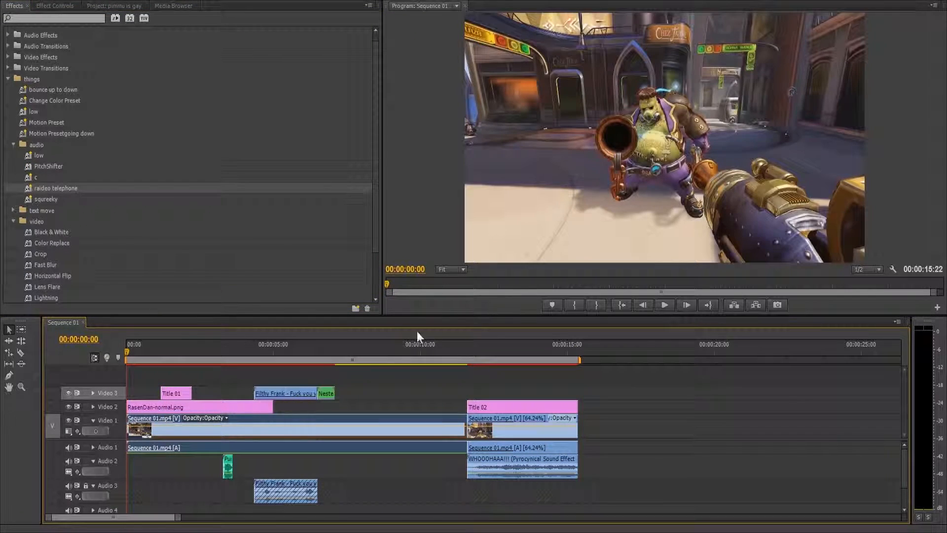
{"action": "left_click", "coordinate": [667, 302]}
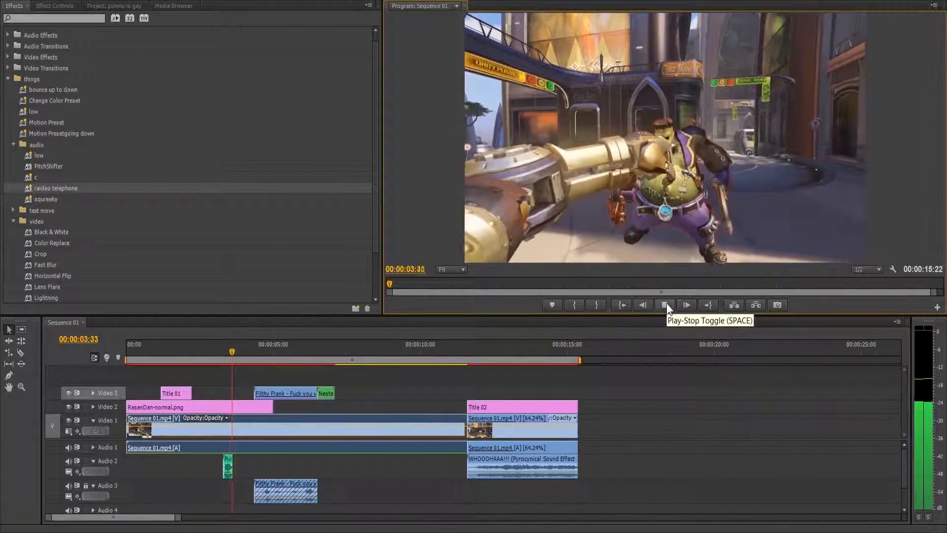
{"action": "left_click", "coordinate": [667, 303]}
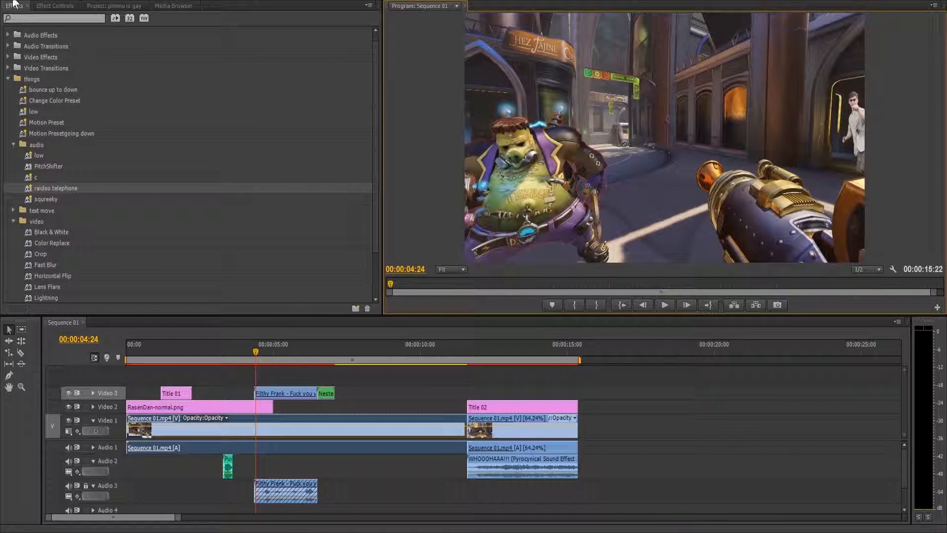
Step: Open the media export settings for Sequence 01 and choose H.264 as the format
{"action": "left_click_drag", "start_coordinate": [492, 353], "coordinate": [588, 378]}
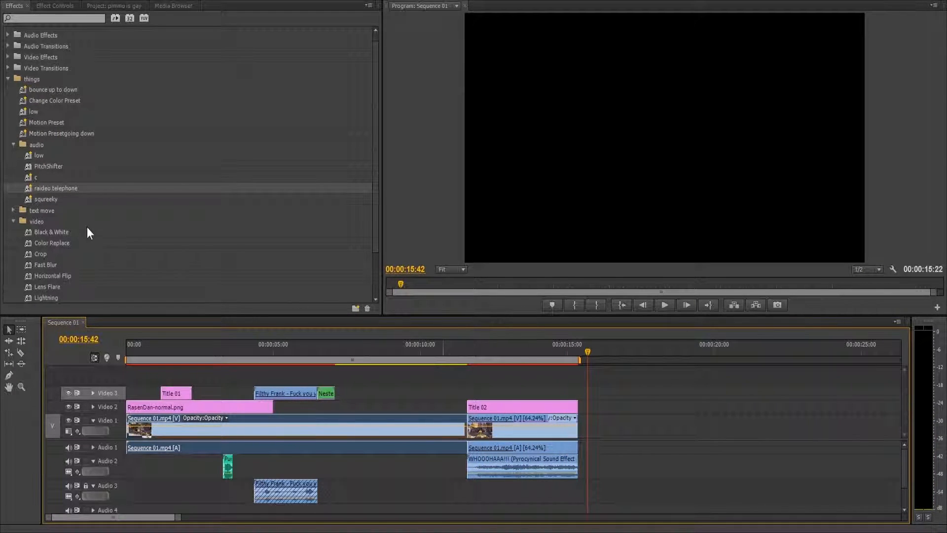
{"action": "left_click_drag", "start_coordinate": [140, 344], "coordinate": [146, 376]}
{"action": "left_click", "coordinate": [3, 0]}
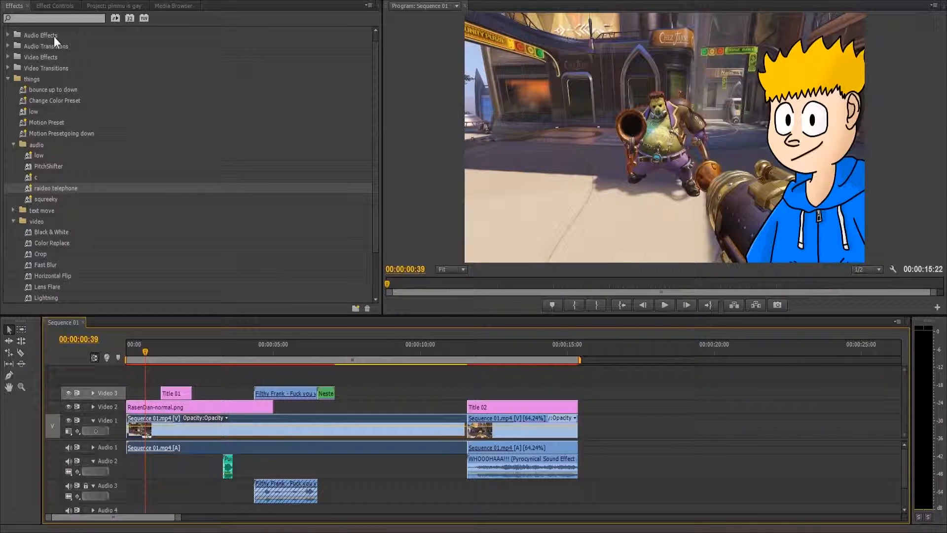
{"action": "mouse_move", "coordinate": [132, 279]}
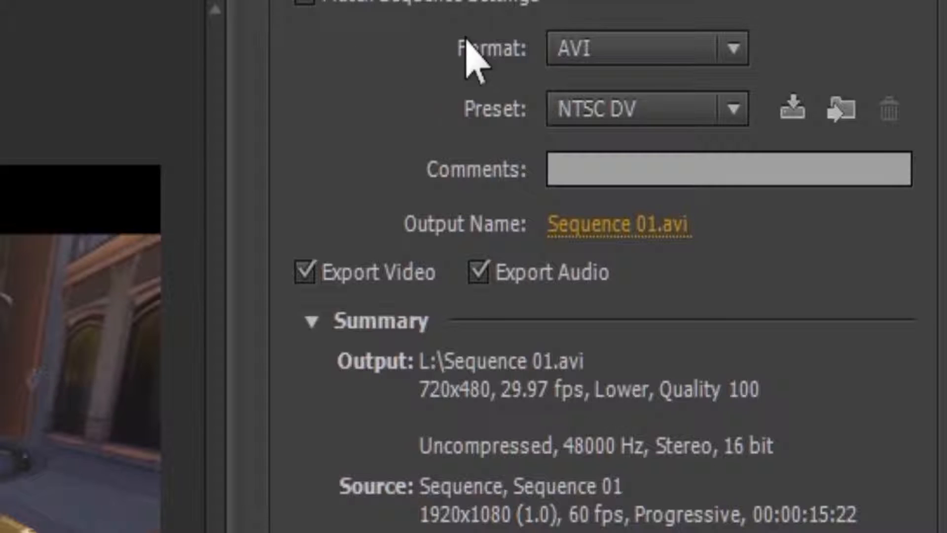
{"action": "left_click", "coordinate": [625, 44]}
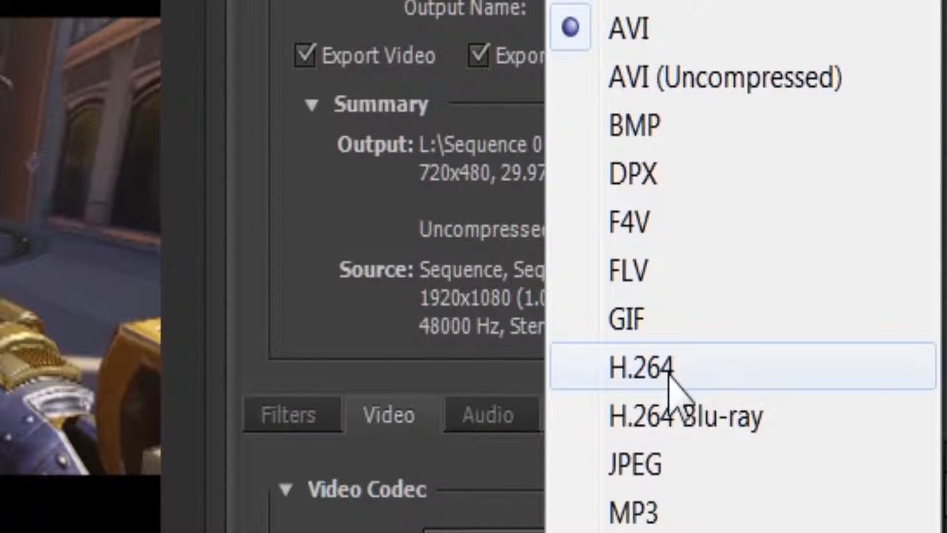
{"action": "left_click", "coordinate": [670, 373]}
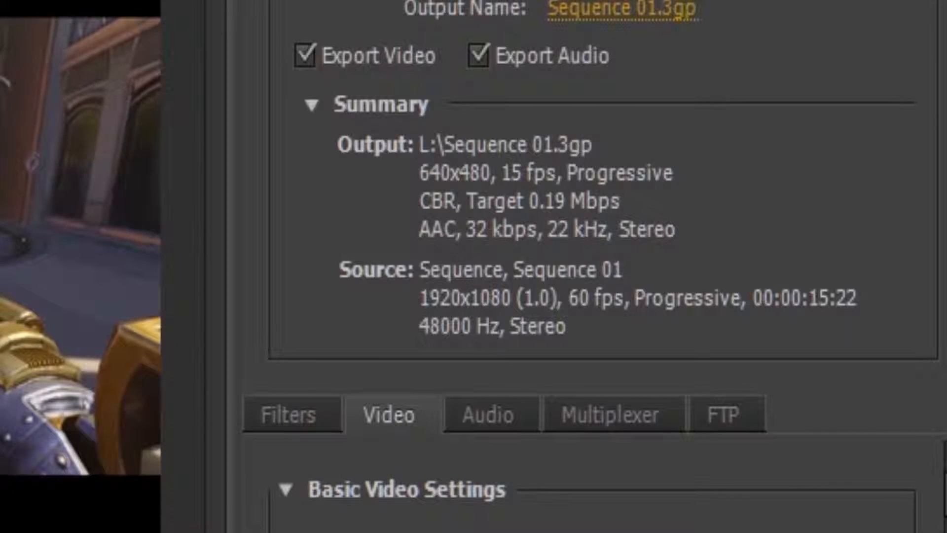
Step: Choose the YouTube HD 1080p 29.97 preset for the export
{"action": "left_click", "coordinate": [625, 148]}
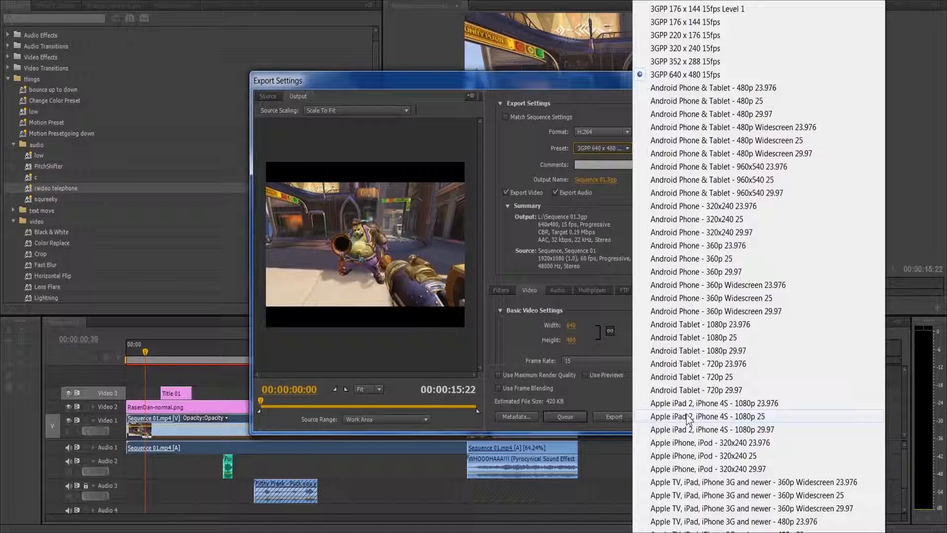
{"action": "scroll", "coordinate": [671, 468], "scroll_direction": "down", "scroll_amount": 15}
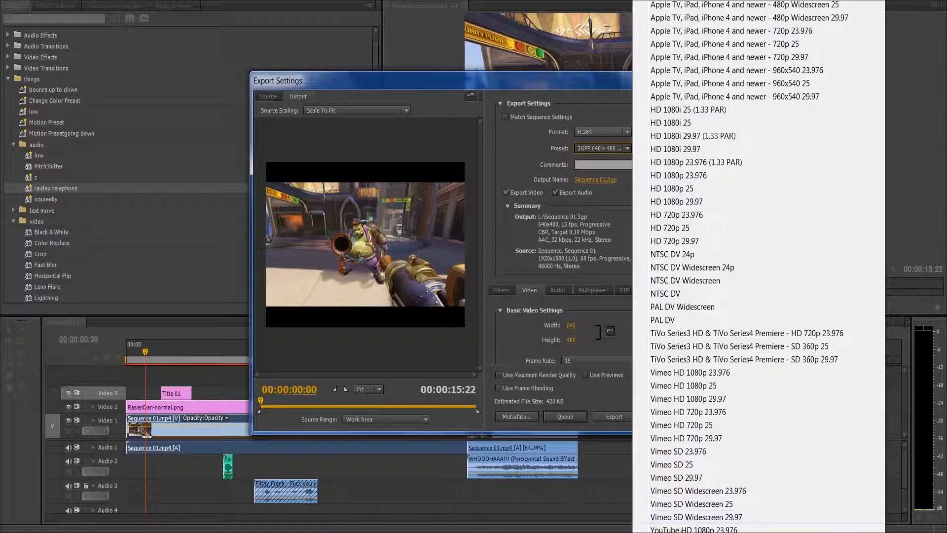
{"action": "scroll", "coordinate": [715, 439], "scroll_direction": "down", "scroll_amount": 3}
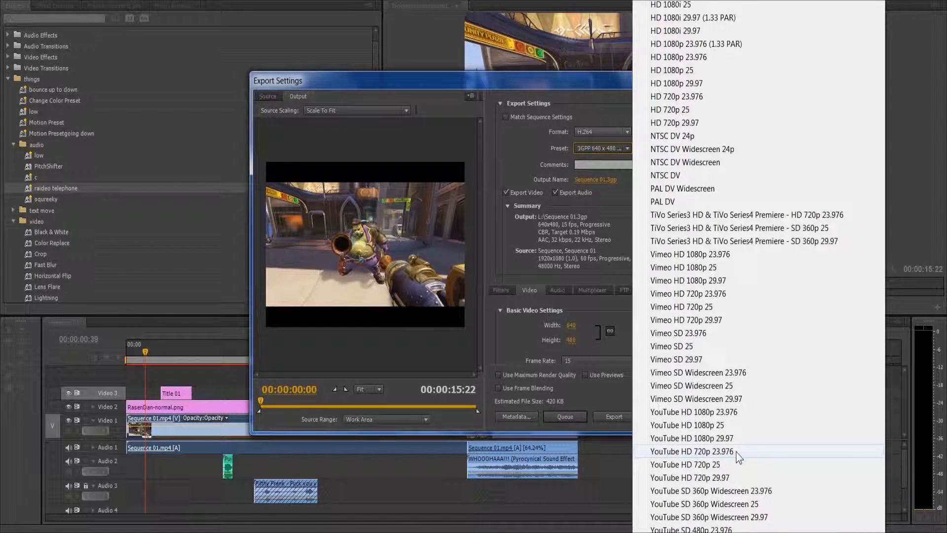
{"action": "left_click", "coordinate": [731, 440]}
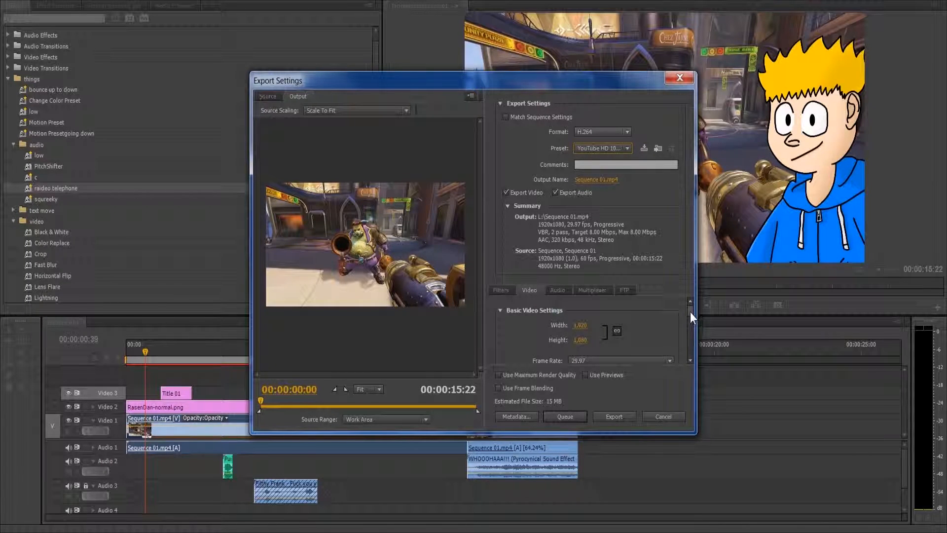
Step: Change the export's H.264 level and set its frame rate to 60 fps
{"action": "left_click_drag", "start_coordinate": [691, 313], "coordinate": [686, 321]}
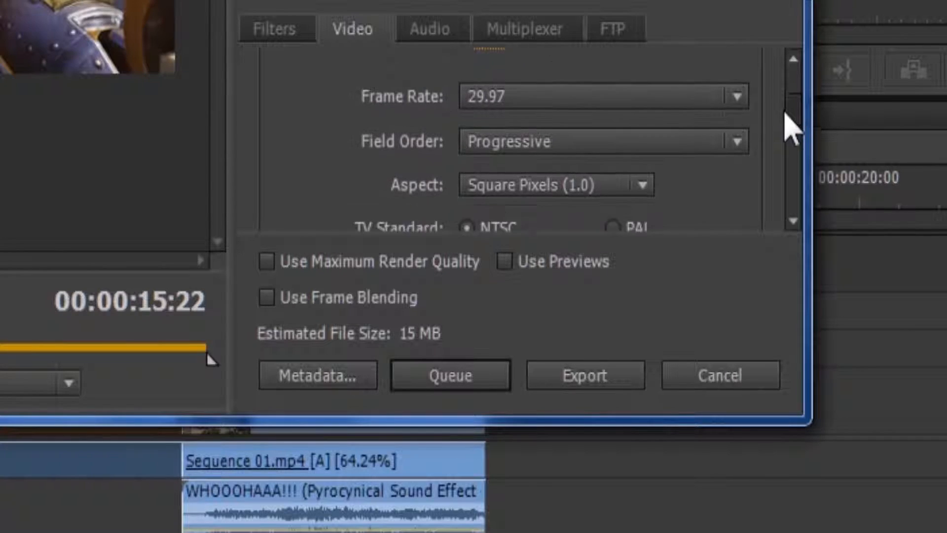
{"action": "left_click_drag", "start_coordinate": [785, 114], "coordinate": [780, 146]}
{"action": "left_click", "coordinate": [734, 129]}
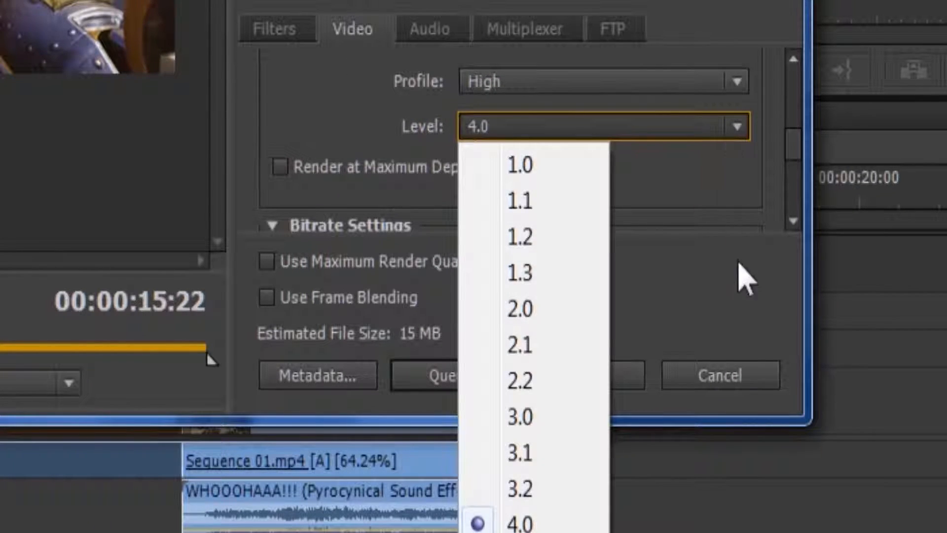
{"action": "left_click", "coordinate": [520, 532]}
{"action": "left_click", "coordinate": [726, 164]}
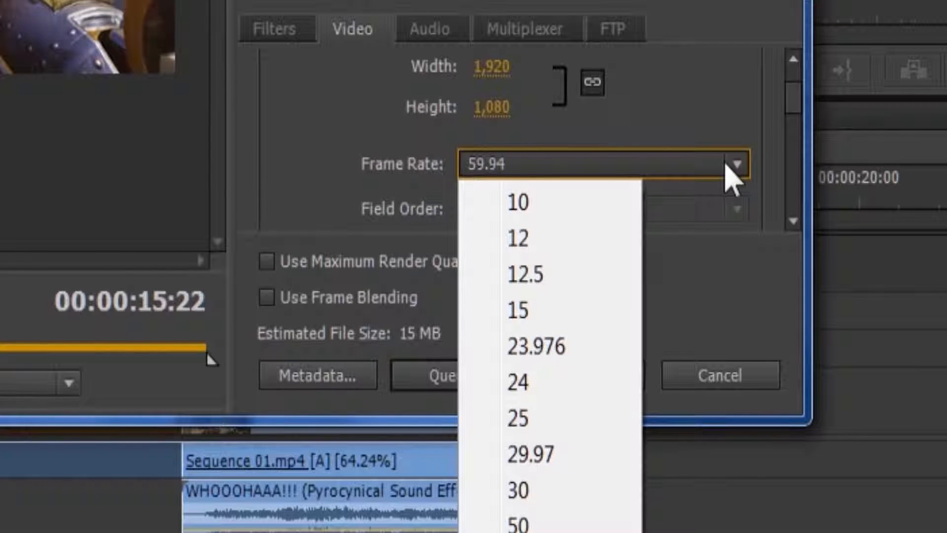
{"action": "left_click", "coordinate": [543, 532]}
Step: Set both the maximum and the target bitrate to 15 Mbps
{"action": "mouse_move", "coordinate": [513, 191]}
{"action": "left_mouse_down"}
{"action": "mouse_move", "coordinate": [504, 190]}
{"action": "mouse_move", "coordinate": [513, 192]}
{"action": "left_mouse_up"}
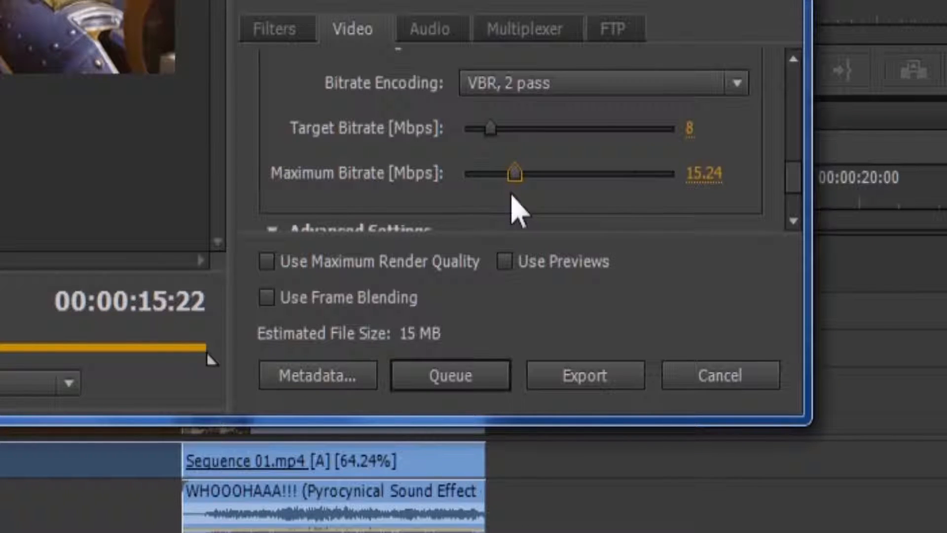
{"action": "left_click", "coordinate": [702, 190]}
{"action": "type", "text": "15"}
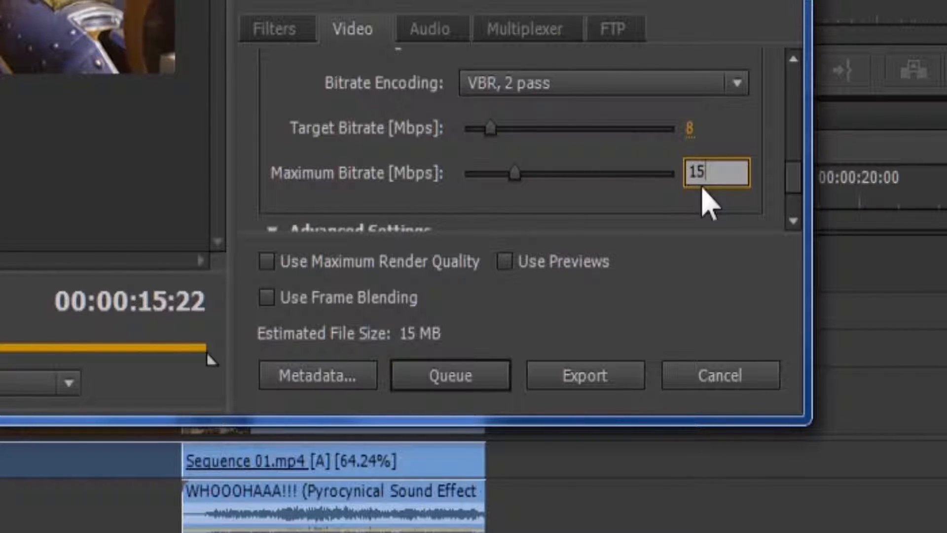
{"action": "left_click", "coordinate": [690, 127]}
{"action": "type", "text": "13"}
{"action": "key", "text": "Left"}
{"action": "type", "text": "5"}
{"action": "left_click", "coordinate": [738, 135]}
{"action": "key", "text": "BackSpace"}
{"action": "left_click", "coordinate": [753, 191]}
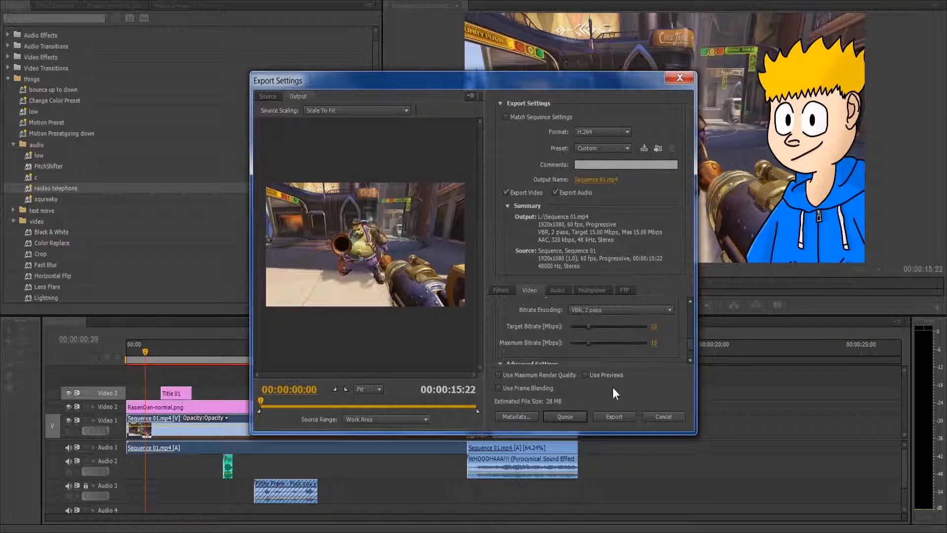
Step: Set the export's output to a new MP4 file name on the MUSIC (M:) drive
{"action": "left_click", "coordinate": [596, 179]}
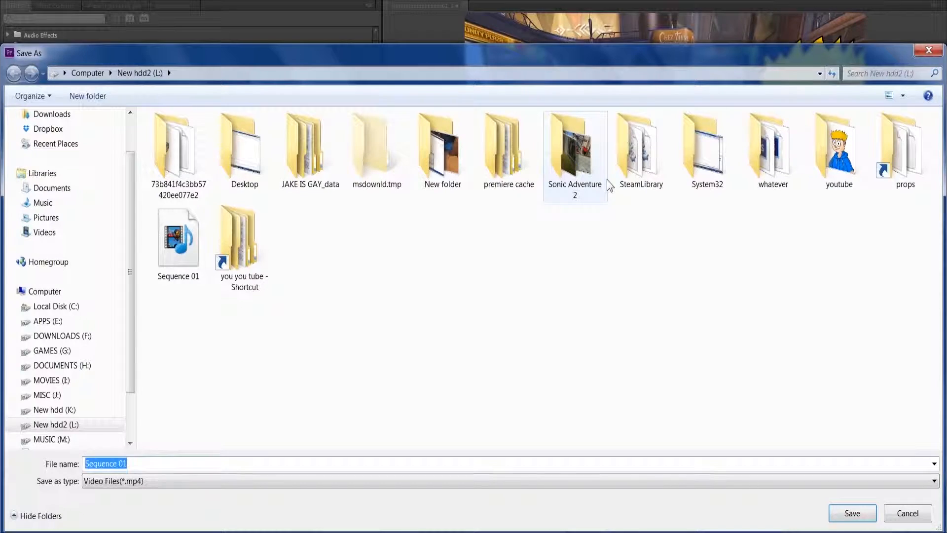
{"action": "left_click", "coordinate": [83, 397]}
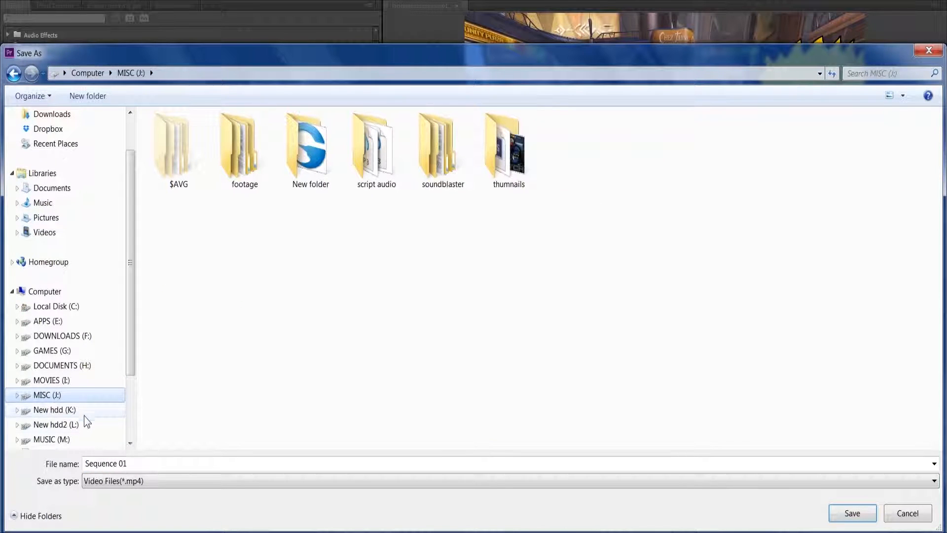
{"action": "left_click", "coordinate": [85, 439]}
{"action": "left_click", "coordinate": [170, 462]}
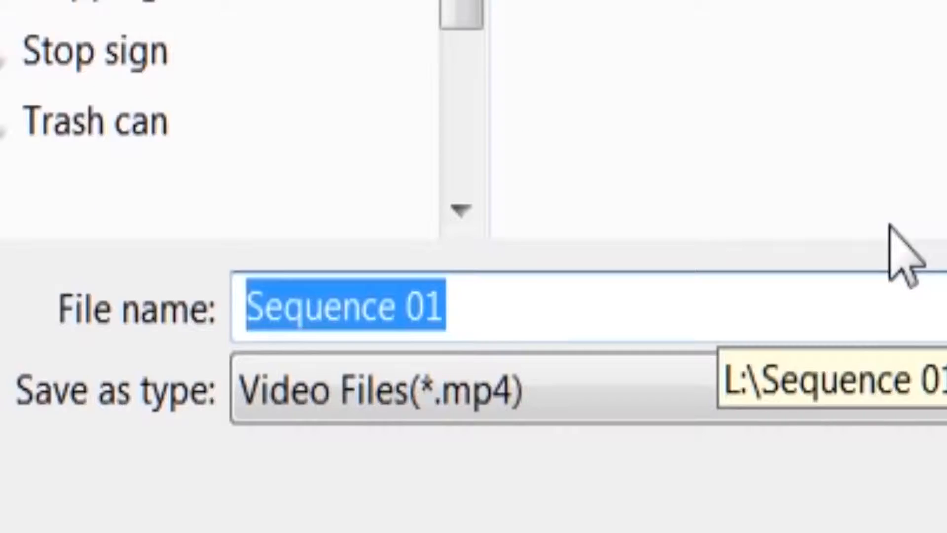
{"action": "type", "text": "aman is "}
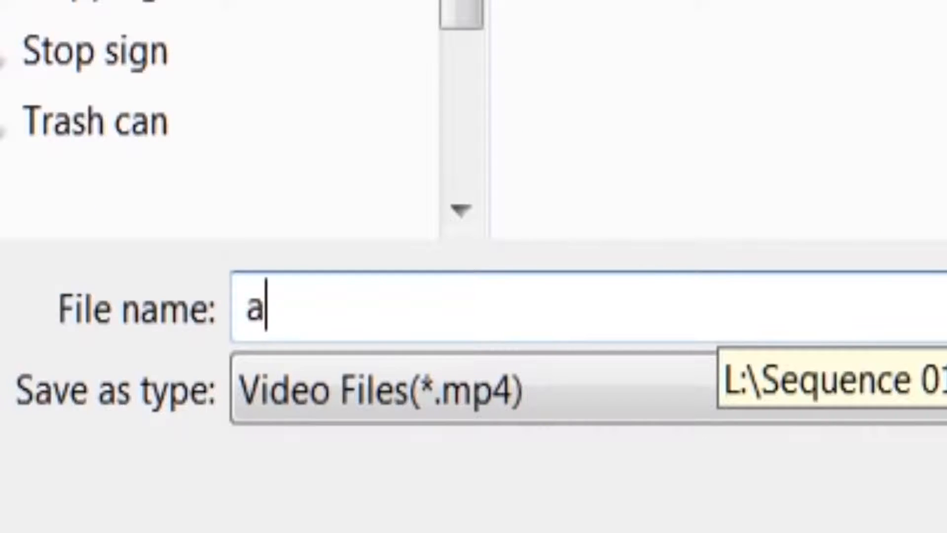
{"action": "type", "text": "gay"}
{"action": "key", "text": "Return"}
Step: Start exporting the sequence and cancel the encoding
{"action": "left_click", "coordinate": [603, 414]}
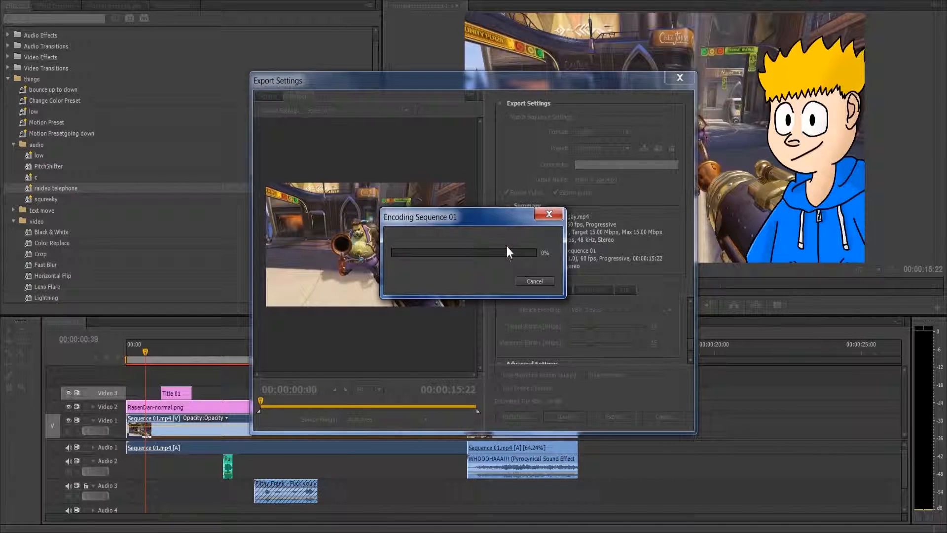
{"action": "left_click", "coordinate": [559, 210]}
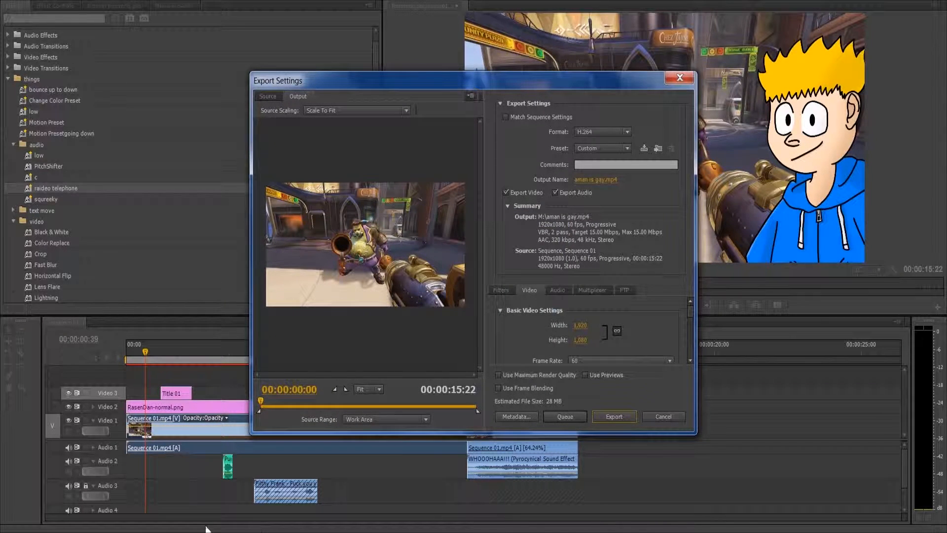